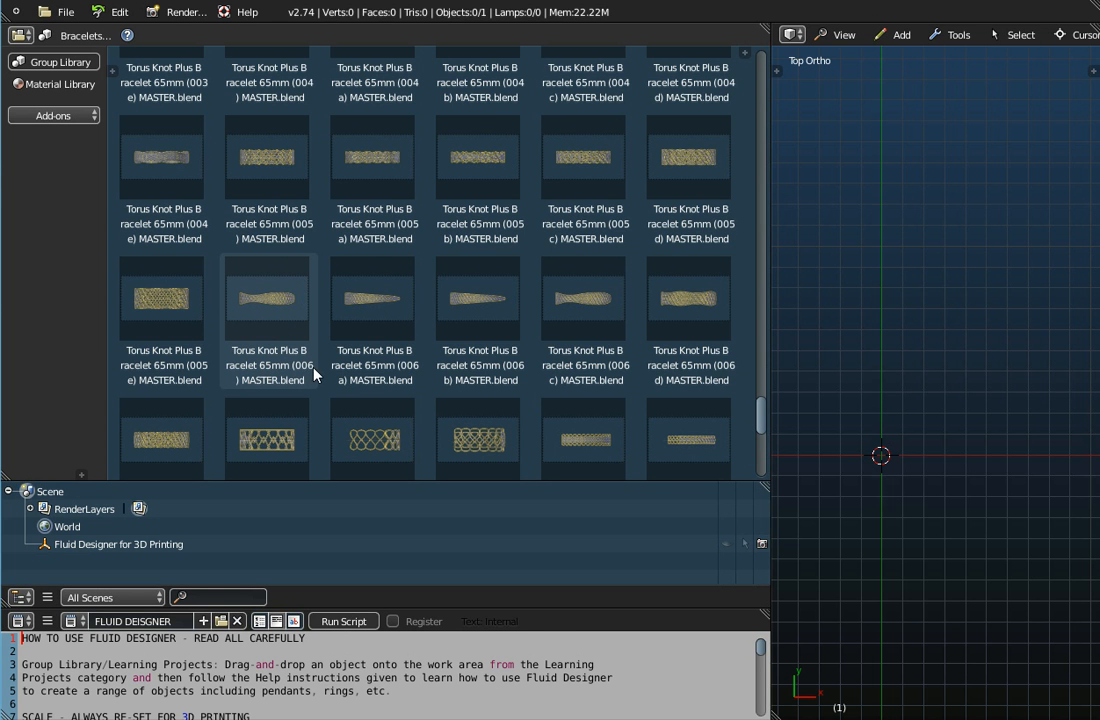
Place the Torus Knot Plus Bracelet 65mm (006) MASTER from the group library into the scene and view it in 3D.
{"action": "left_click_drag", "start_coordinate": [273, 305], "coordinate": [855, 262]}
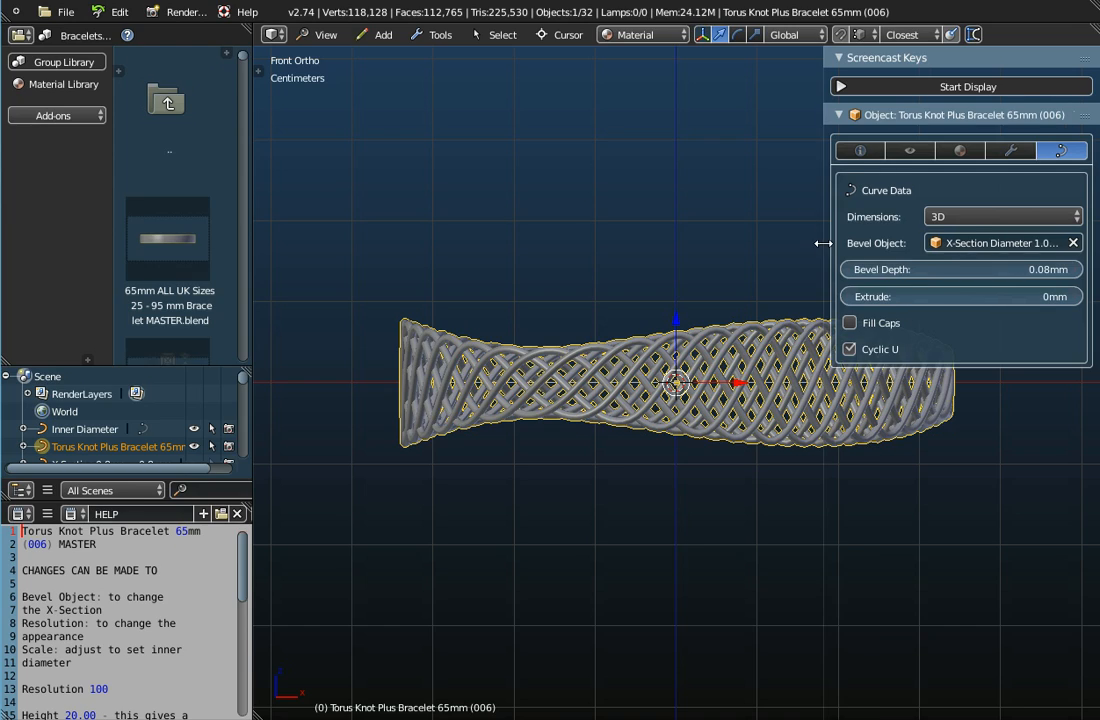
{"action": "middle_click_drag", "start_coordinate": [582, 349], "coordinate": [630, 405]}
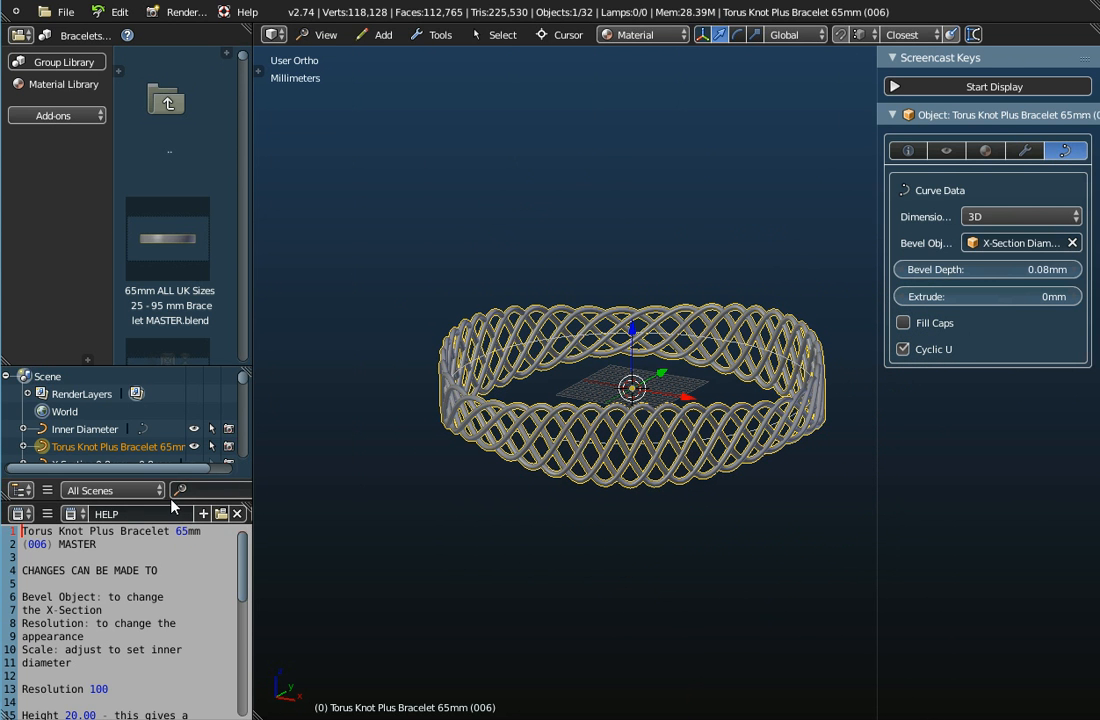
{"action": "middle_click_drag", "start_coordinate": [429, 465], "coordinate": [522, 429]}
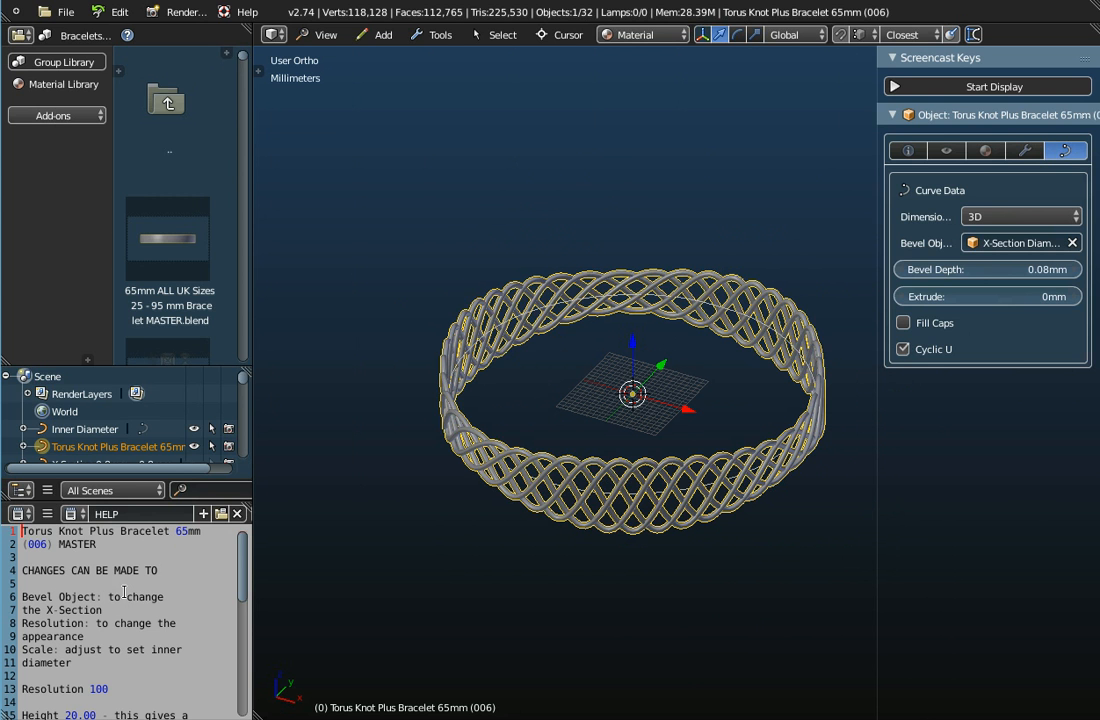
Read the bracelet's help notes on resolution, height, scale, extrude and the p and q values.
{"action": "scroll", "coordinate": [110, 616], "scroll_direction": "down", "scroll_amount": 3}
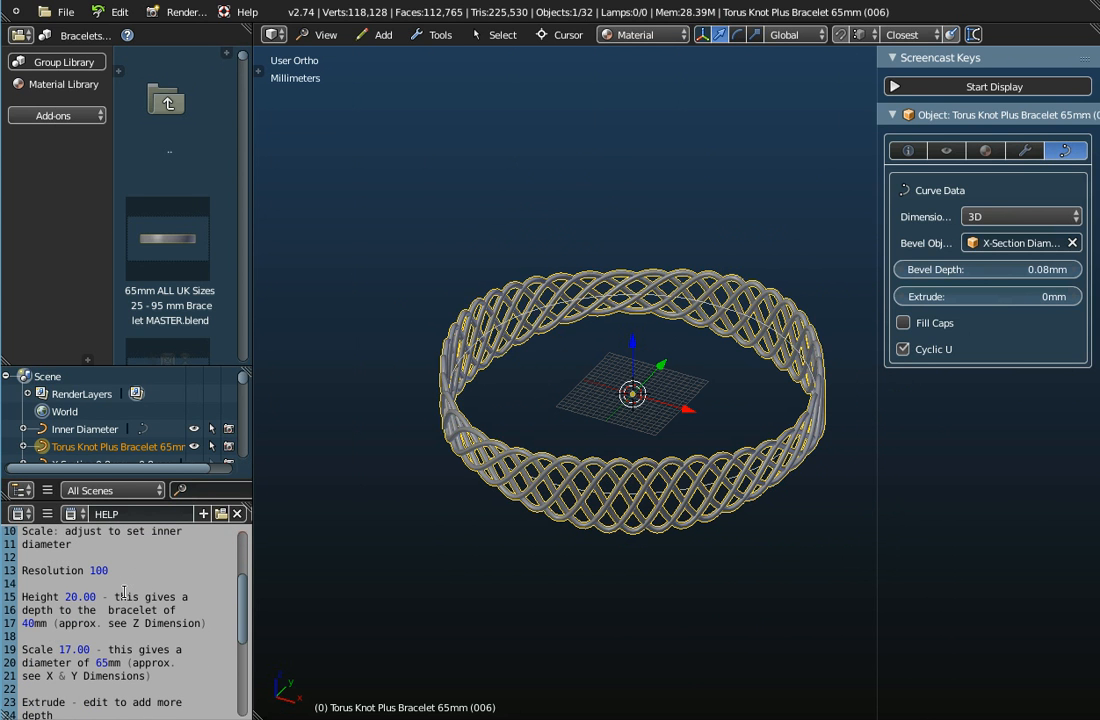
{"action": "scroll", "coordinate": [124, 592], "scroll_direction": "down", "scroll_amount": 3}
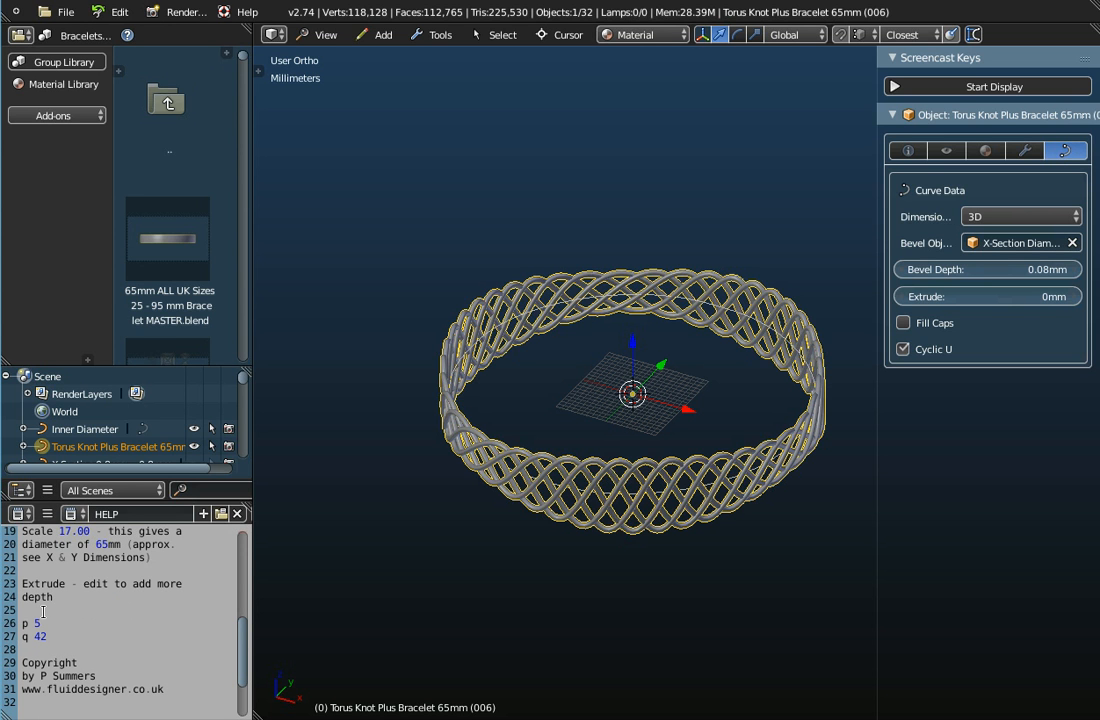
{"action": "left_click", "coordinate": [42, 622]}
{"action": "key", "text": "BackSpace"}
{"action": "type", "text": "5"}
{"action": "middle_click_drag", "start_coordinate": [592, 474], "coordinate": [516, 498]}
{"action": "middle_click_drag", "start_coordinate": [596, 492], "coordinate": [567, 483]}
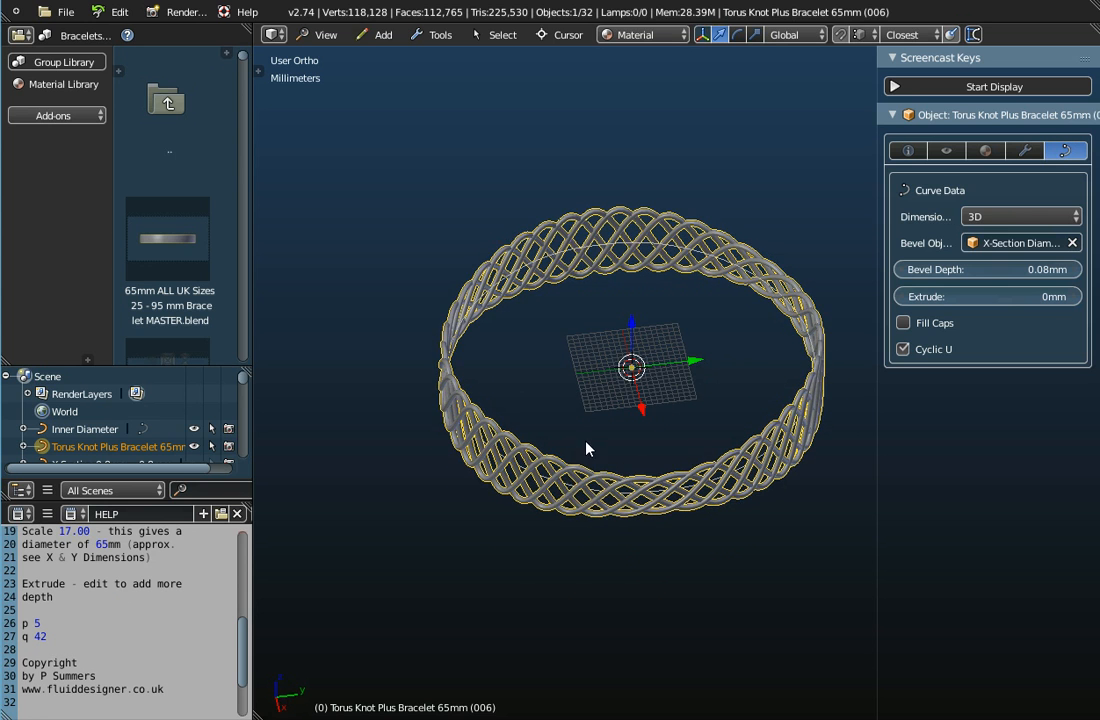
{"action": "scroll", "coordinate": [75, 598], "scroll_direction": "up", "scroll_amount": 4}
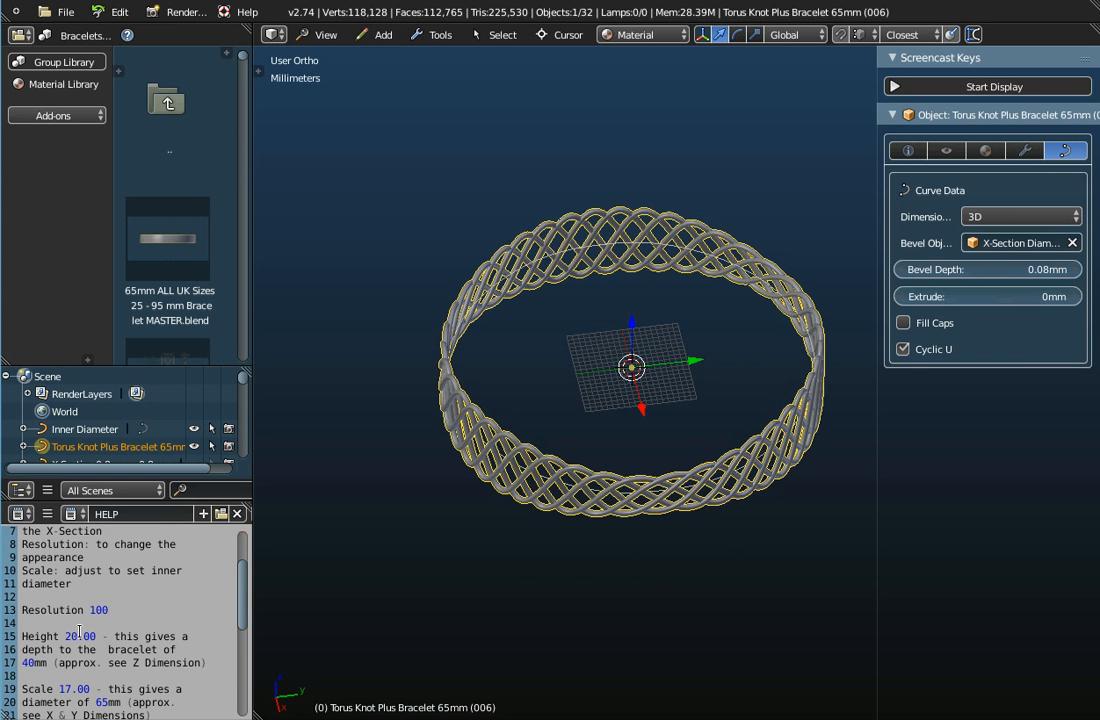
{"action": "scroll", "coordinate": [75, 598], "scroll_direction": "down", "scroll_amount": 2}
{"action": "scroll", "coordinate": [75, 646], "scroll_direction": "down", "scroll_amount": 2}
{"action": "scroll", "coordinate": [75, 646], "scroll_direction": "up", "scroll_amount": 5}
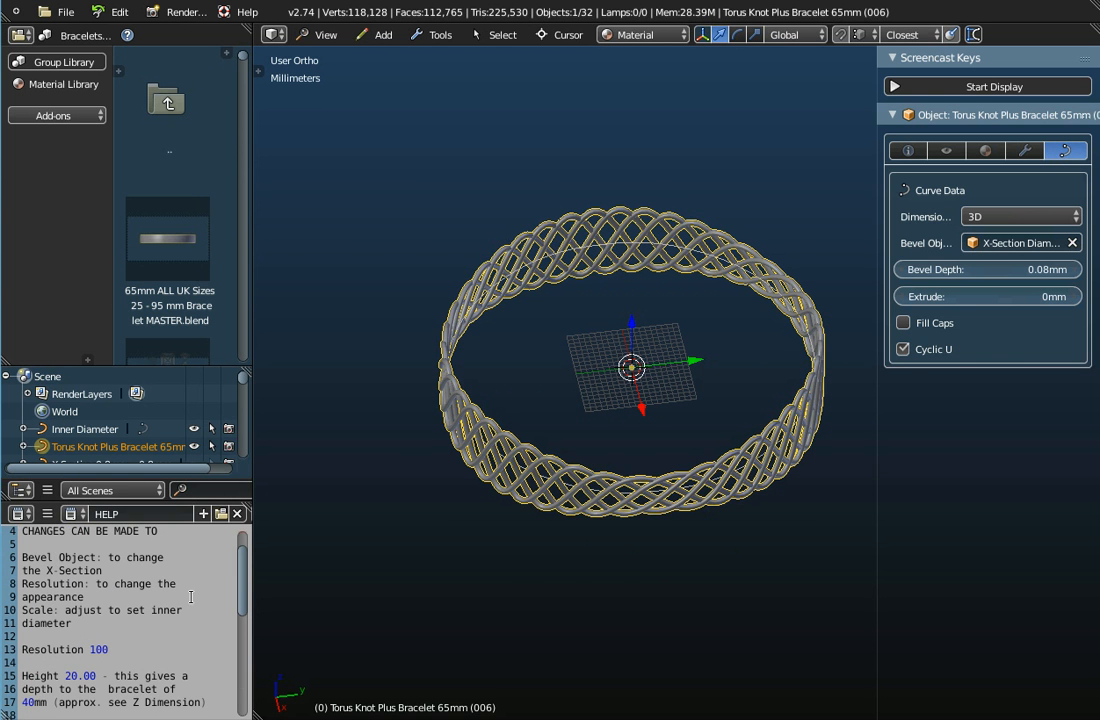
{"action": "scroll", "coordinate": [541, 406], "scroll_direction": "up", "scroll_amount": 4}
{"action": "scroll", "coordinate": [654, 449], "scroll_direction": "down", "scroll_amount": 4}
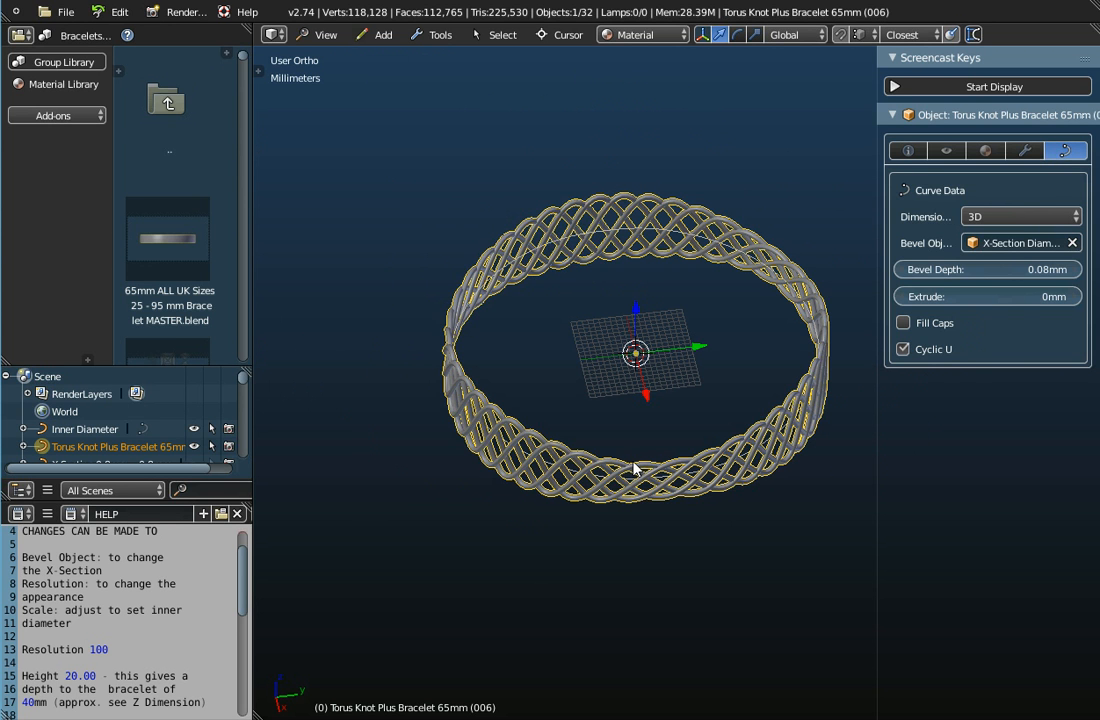
Delete the library bracelet from the scene and start the on-screen key display.
{"action": "key", "text": "x"}
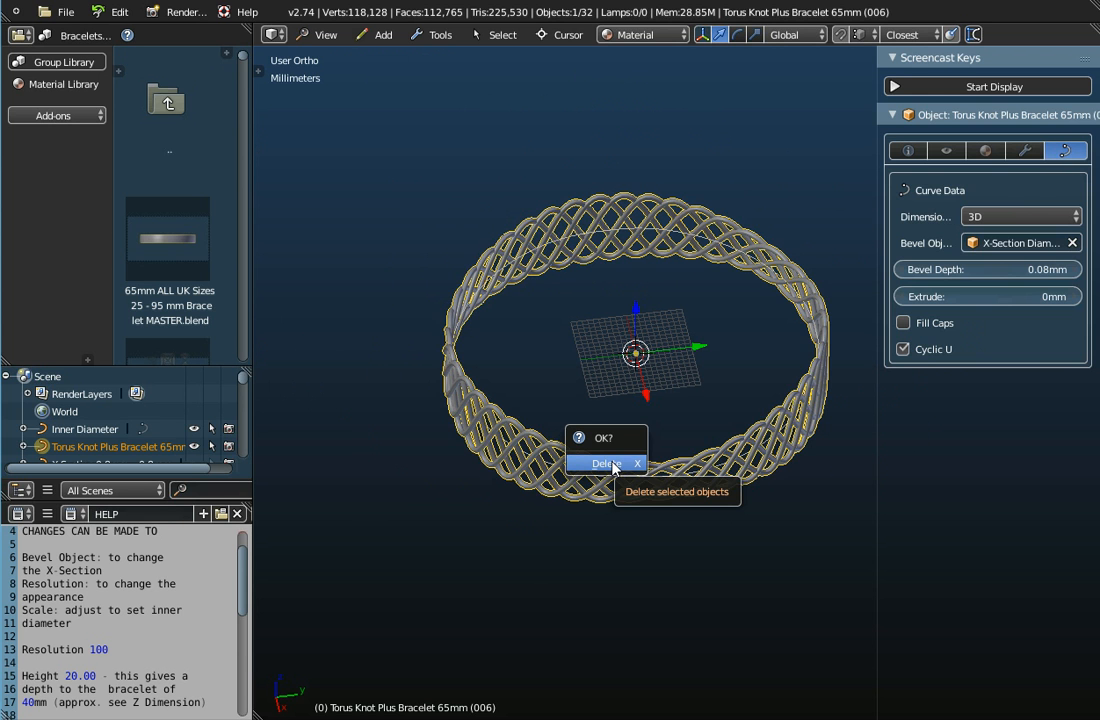
{"action": "left_click", "coordinate": [607, 464]}
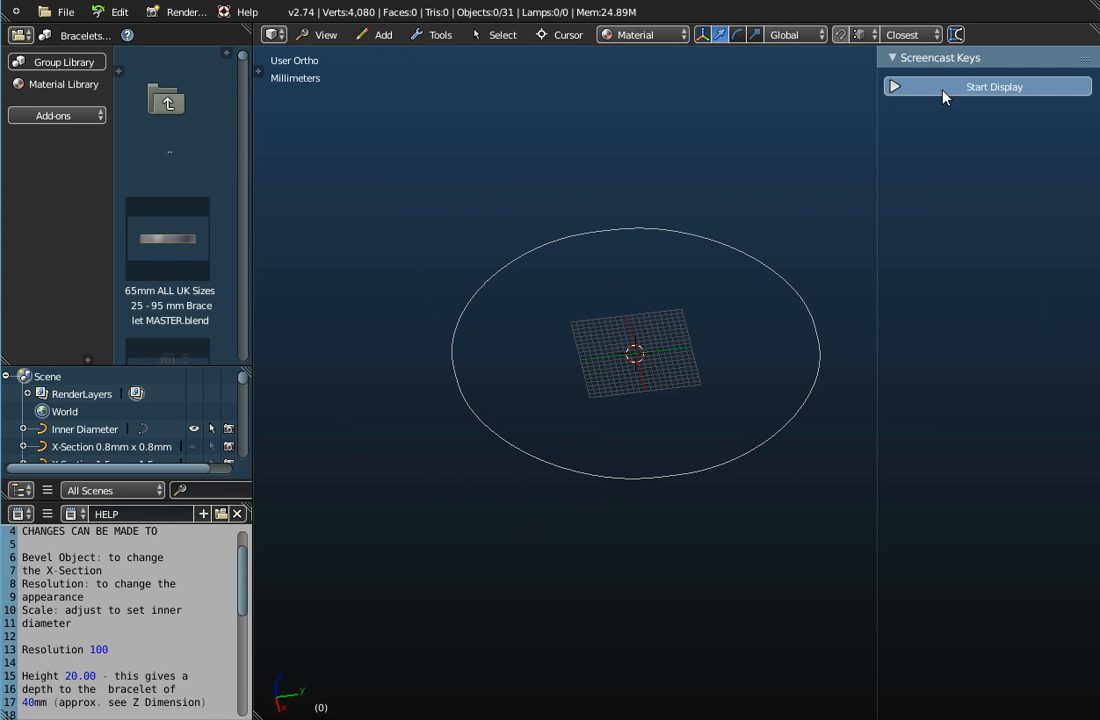
{"action": "left_click", "coordinate": [893, 90]}
{"action": "left_click", "coordinate": [901, 57]}
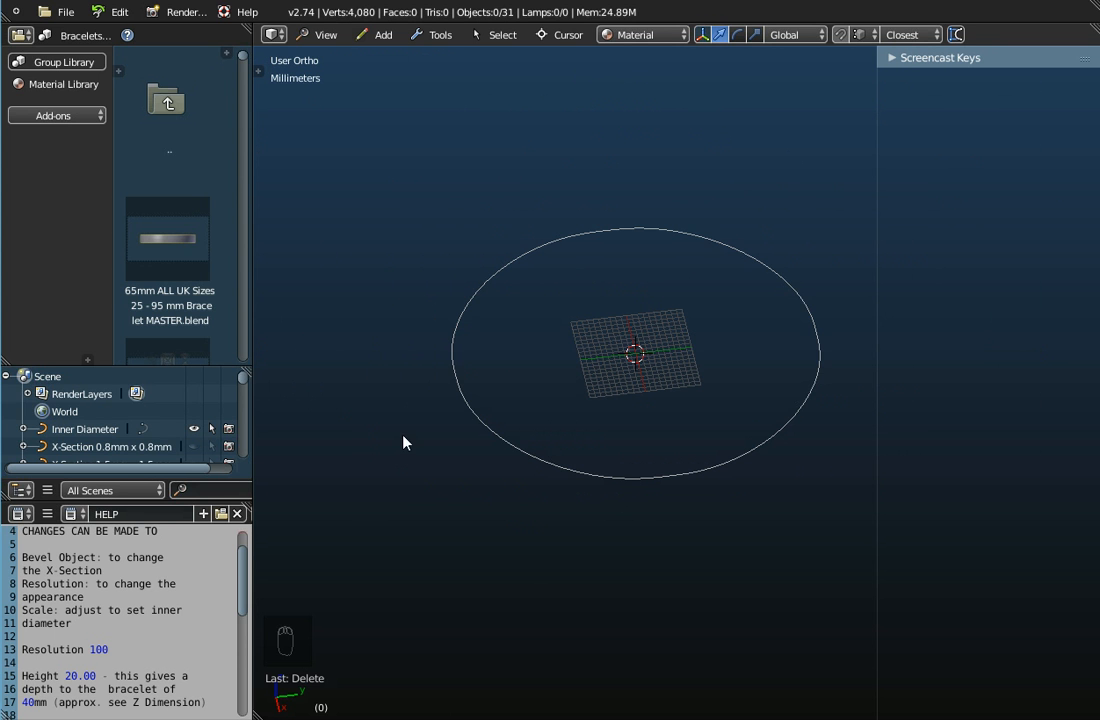
Add a Torus Knot Plus curve at the centre of the inner diameter circle, with its creation settings shown.
{"action": "key", "text": "t"}
{"action": "key", "text": "t"}
{"action": "key", "text": "t"}
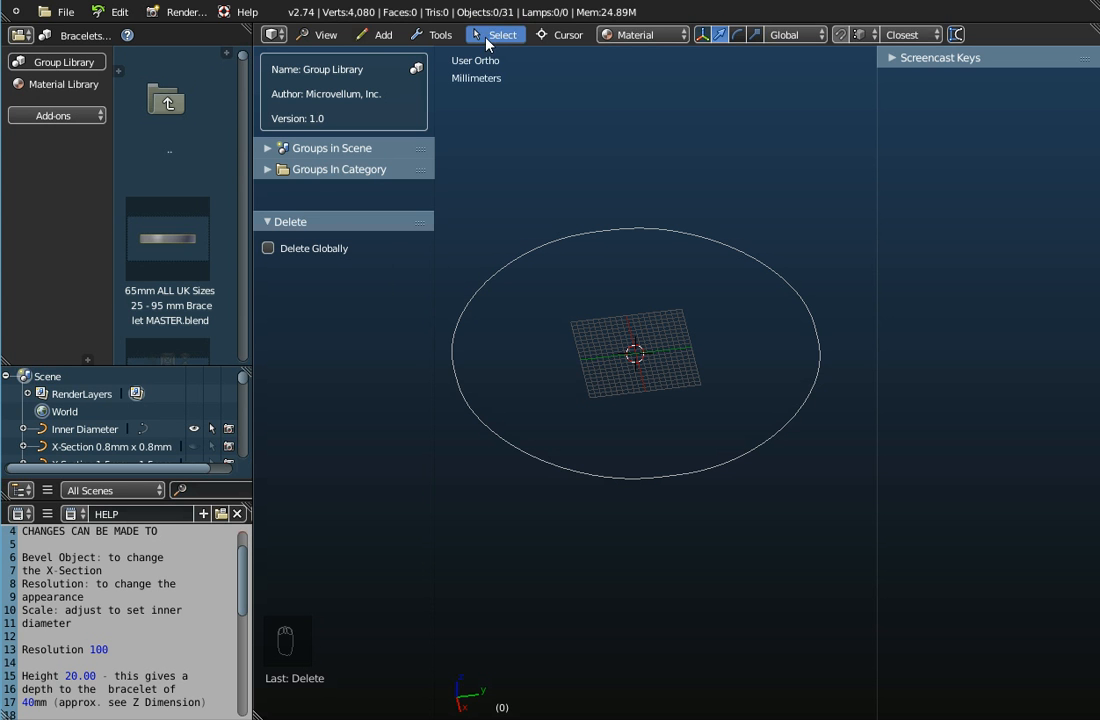
{"action": "left_click", "coordinate": [388, 36]}
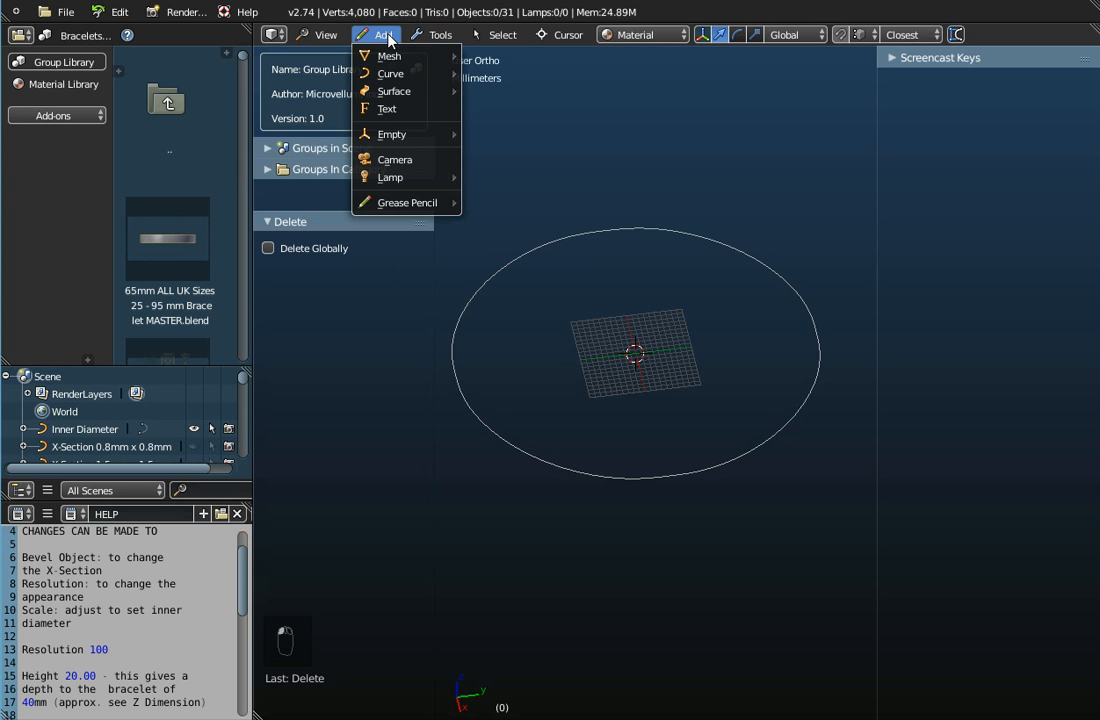
{"action": "mouse_move", "coordinate": [405, 78]}
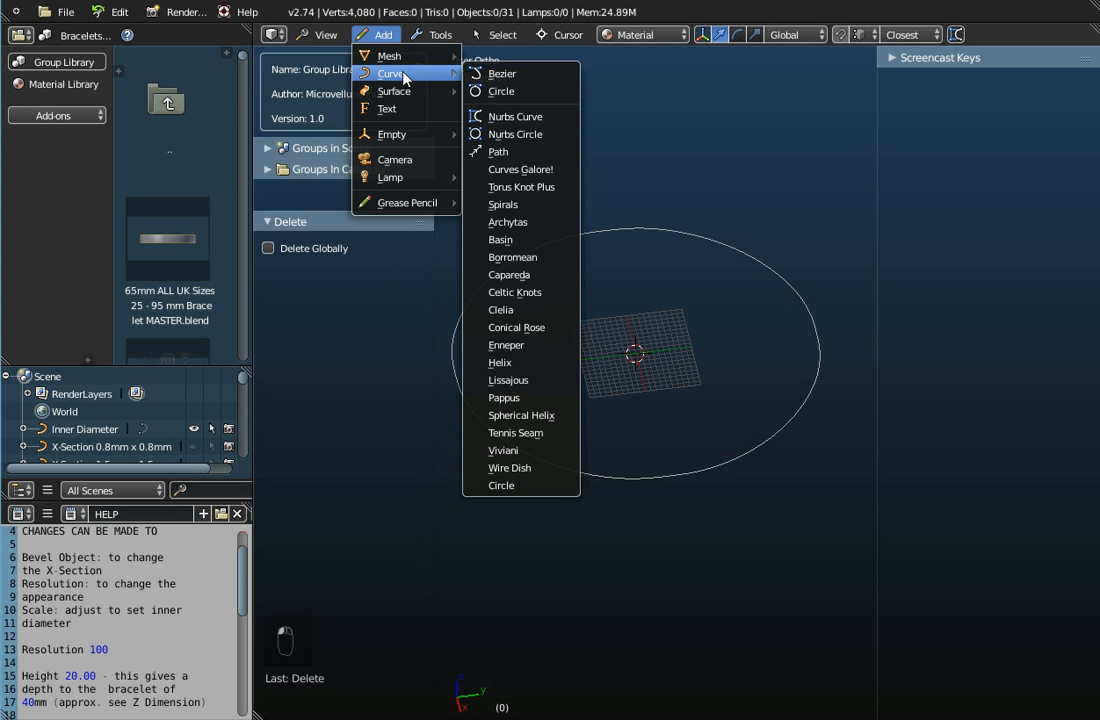
{"action": "left_click", "coordinate": [520, 187]}
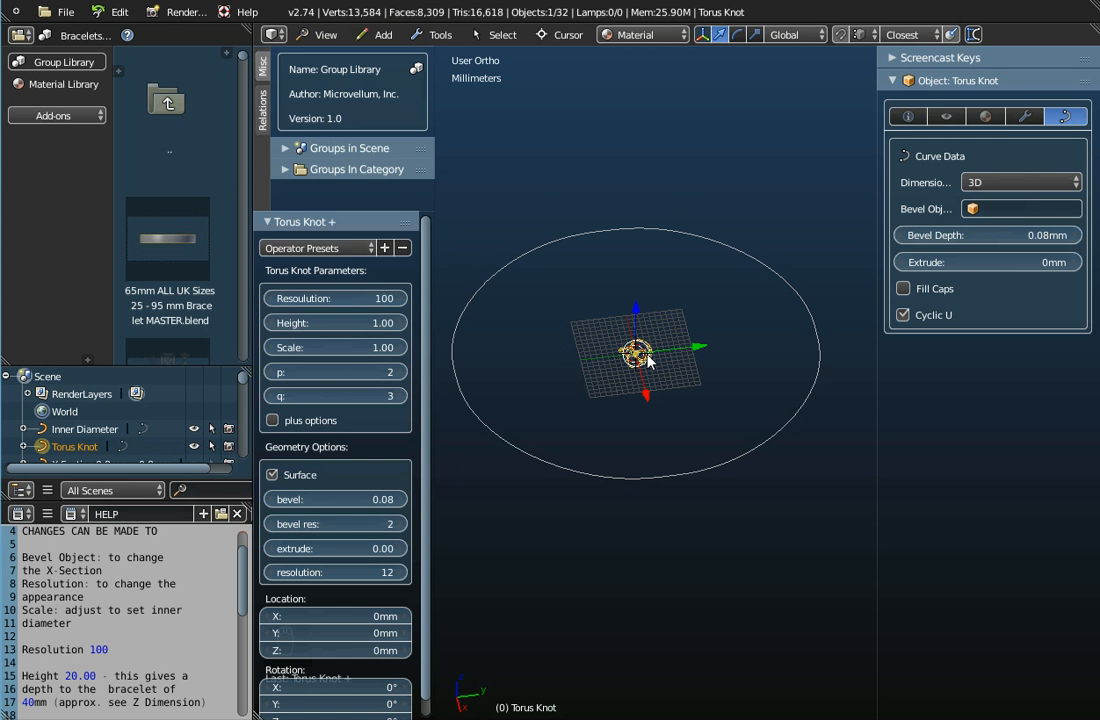
Examine the new torus knot close up from above and from the side.
{"action": "scroll", "coordinate": [565, 338], "scroll_direction": "up", "scroll_amount": 12}
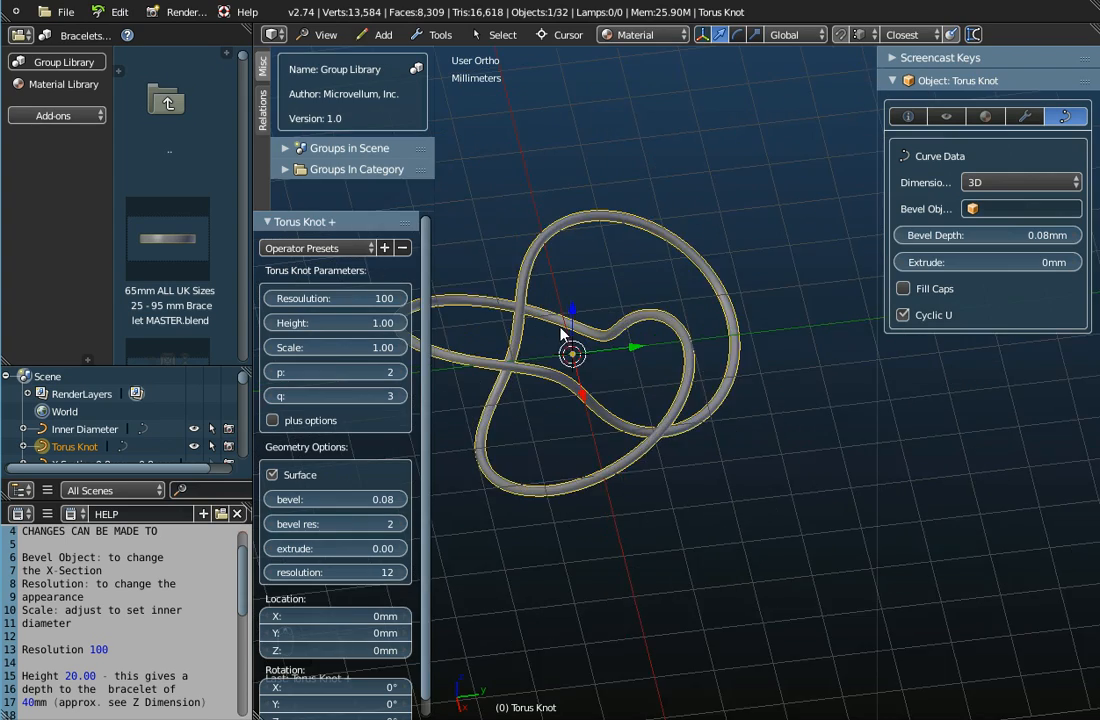
{"action": "middle_click_drag", "start_coordinate": [563, 335], "coordinate": [622, 315]}
{"action": "scroll", "coordinate": [622, 315], "scroll_direction": "down", "scroll_amount": 7}
{"action": "scroll", "coordinate": [625, 305], "scroll_direction": "up", "scroll_amount": 9}
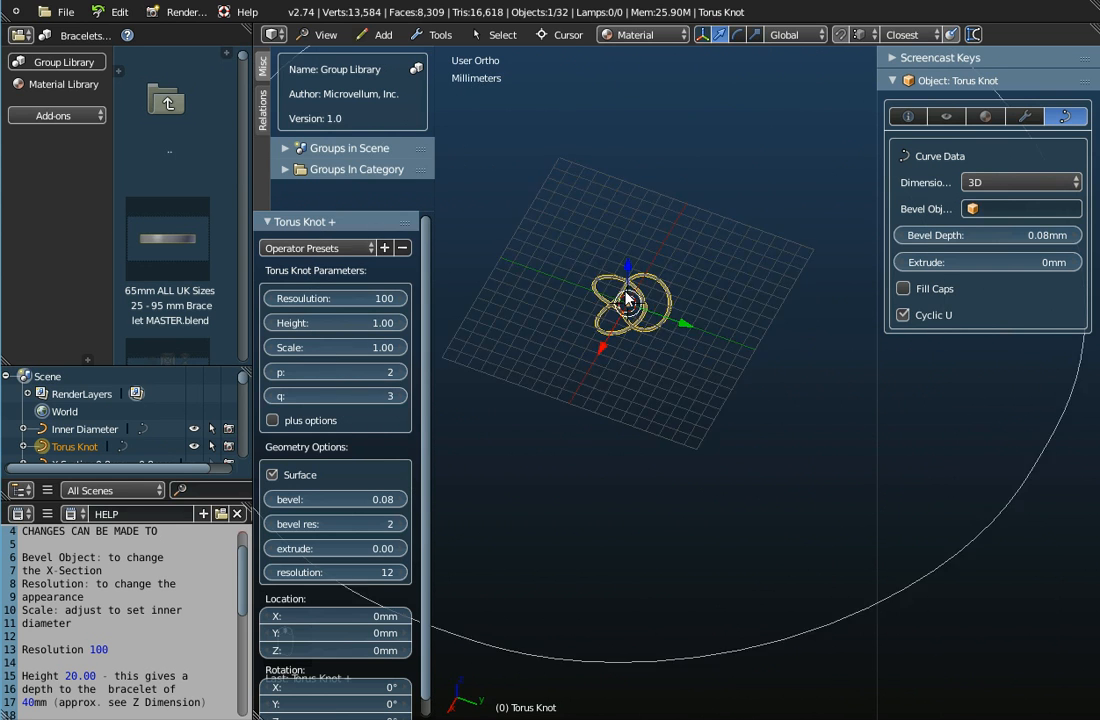
{"action": "scroll", "coordinate": [627, 297], "scroll_direction": "up", "scroll_amount": 5}
{"action": "middle_click_drag", "start_coordinate": [627, 297], "coordinate": [714, 282]}
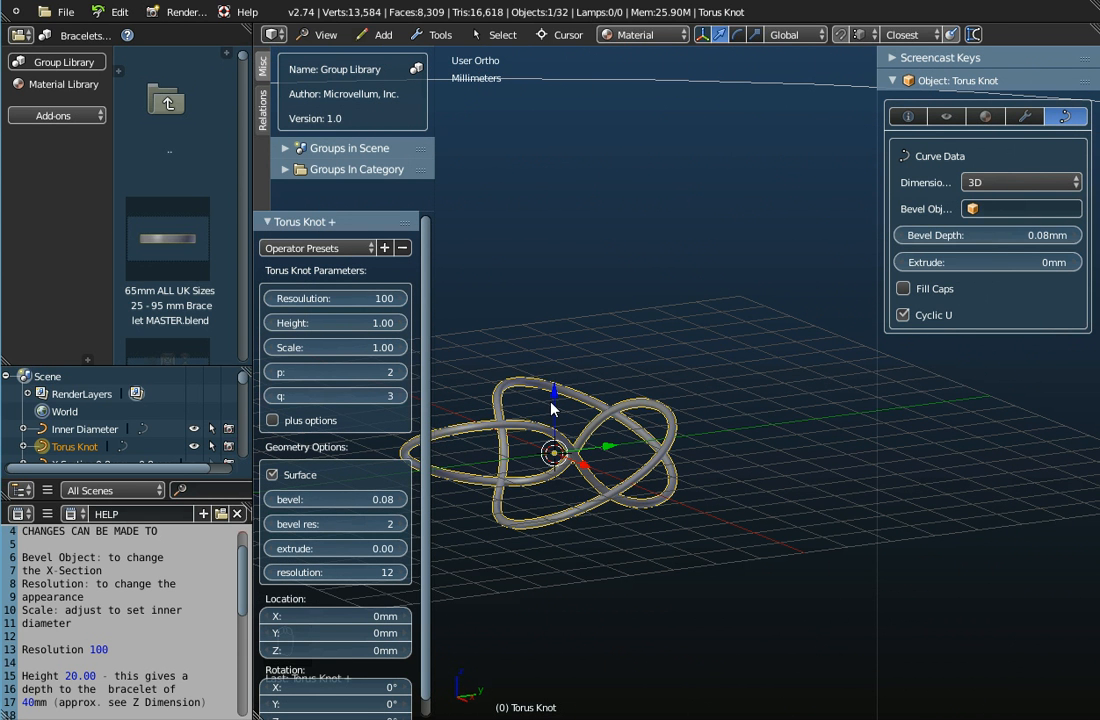
{"action": "middle_click_drag", "start_coordinate": [524, 408], "coordinate": [535, 543]}
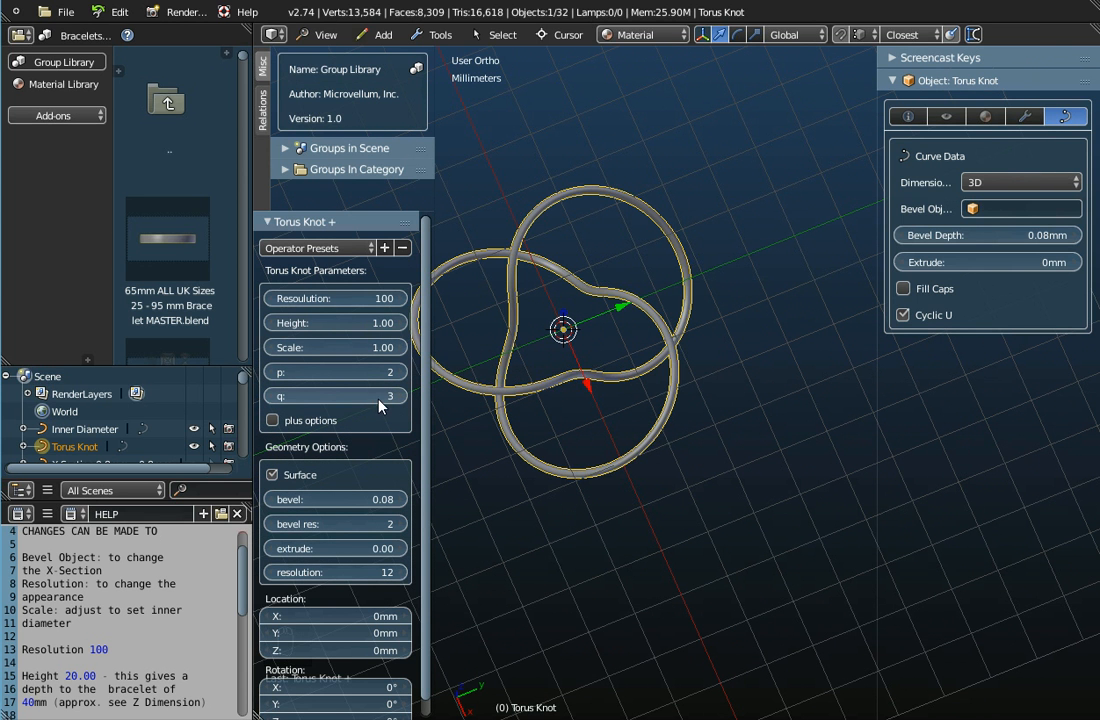
{"action": "middle_click_drag", "start_coordinate": [603, 406], "coordinate": [645, 272]}
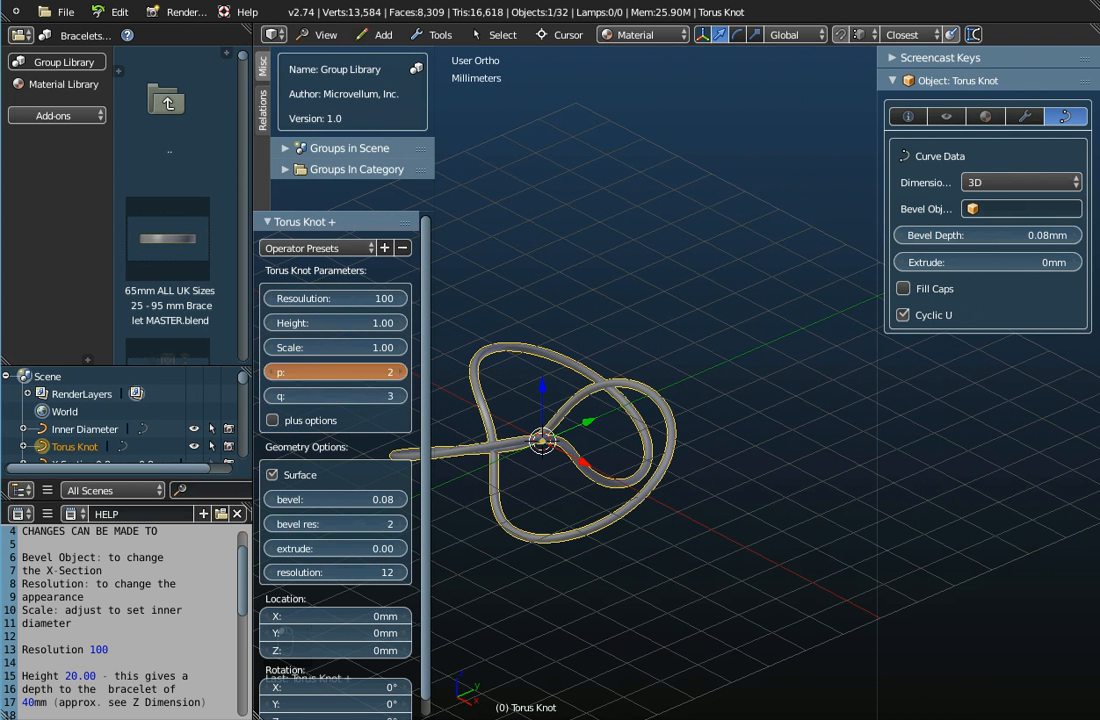
Set the torus knot's p value to 5.
{"action": "left_click", "coordinate": [403, 372]}
{"action": "left_click", "coordinate": [403, 372]}
{"action": "left_click", "coordinate": [403, 372]}
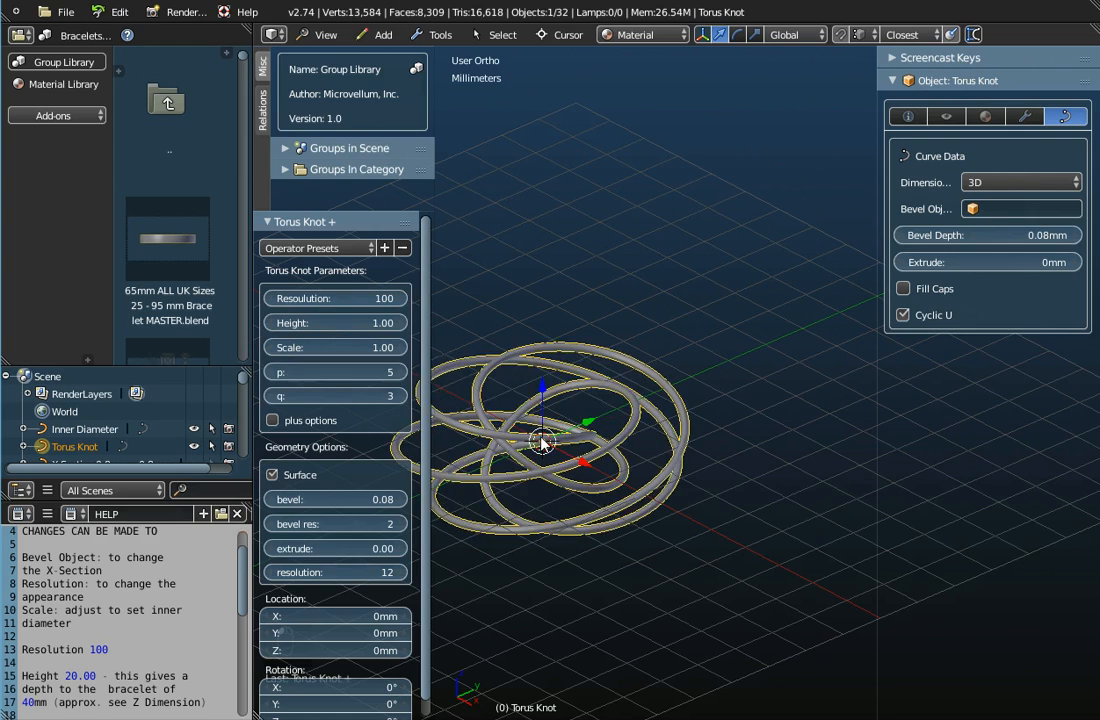
{"action": "middle_click_drag", "start_coordinate": [594, 508], "coordinate": [442, 484]}
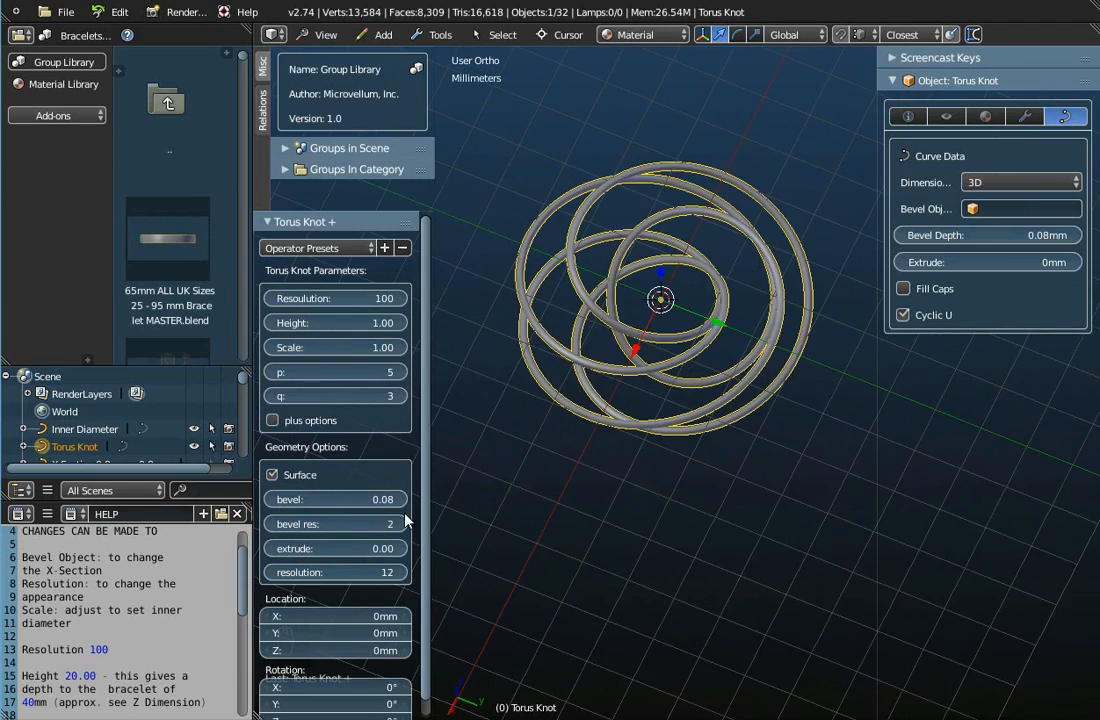
Set the torus knot's q value to 47 and inspect the woven ring.
{"action": "middle_click_drag", "start_coordinate": [580, 340], "coordinate": [622, 377]}
{"action": "left_click", "coordinate": [371, 391]}
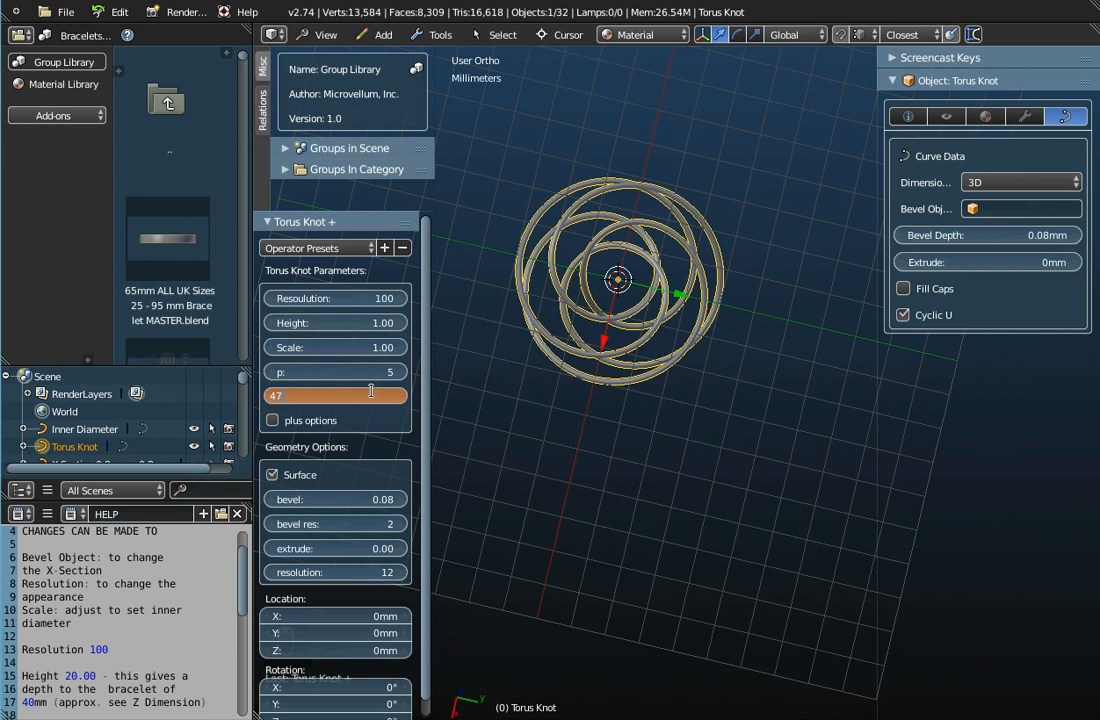
{"action": "key", "text": "Return"}
{"action": "scroll", "coordinate": [615, 336], "scroll_direction": "up", "scroll_amount": 6}
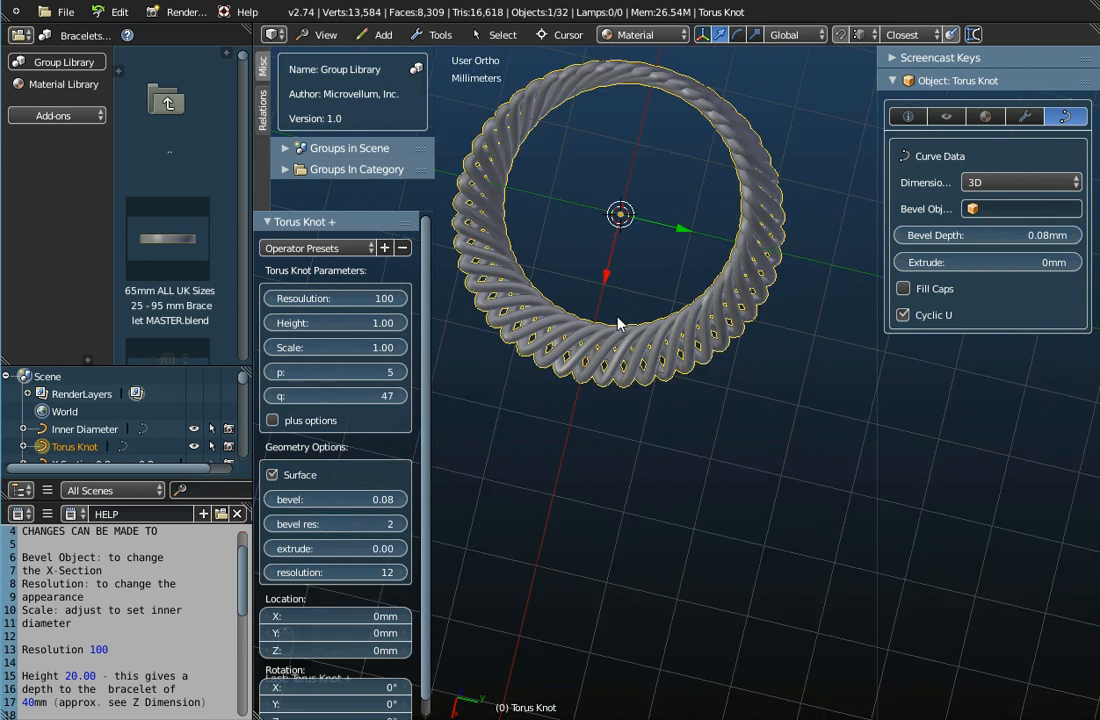
{"action": "middle_click_drag", "start_coordinate": [617, 303], "coordinate": [641, 323]}
{"action": "scroll", "coordinate": [641, 323], "scroll_direction": "up", "scroll_amount": 3}
{"action": "scroll", "coordinate": [641, 323], "scroll_direction": "down", "scroll_amount": 5}
{"action": "scroll", "coordinate": [641, 322], "scroll_direction": "down", "scroll_amount": 3}
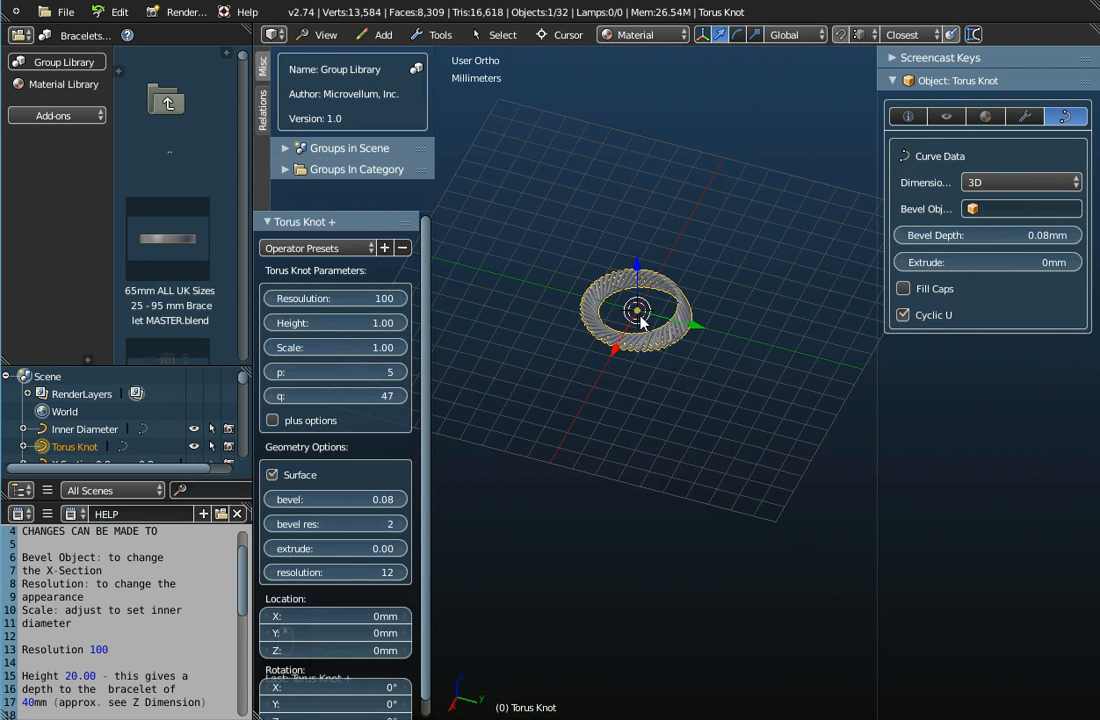
Show the torus knot's X, Y and Z dimensions and compare the ring with the inner diameter circle.
{"action": "left_click", "coordinate": [908, 116]}
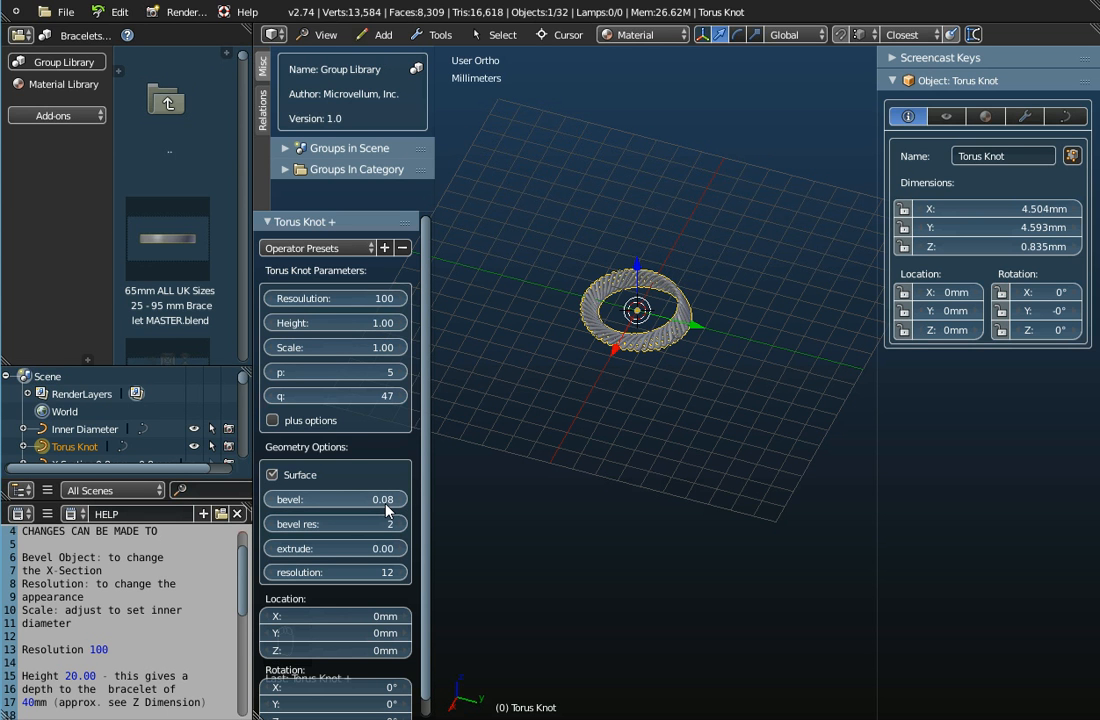
{"action": "scroll", "coordinate": [618, 312], "scroll_direction": "up", "scroll_amount": 5}
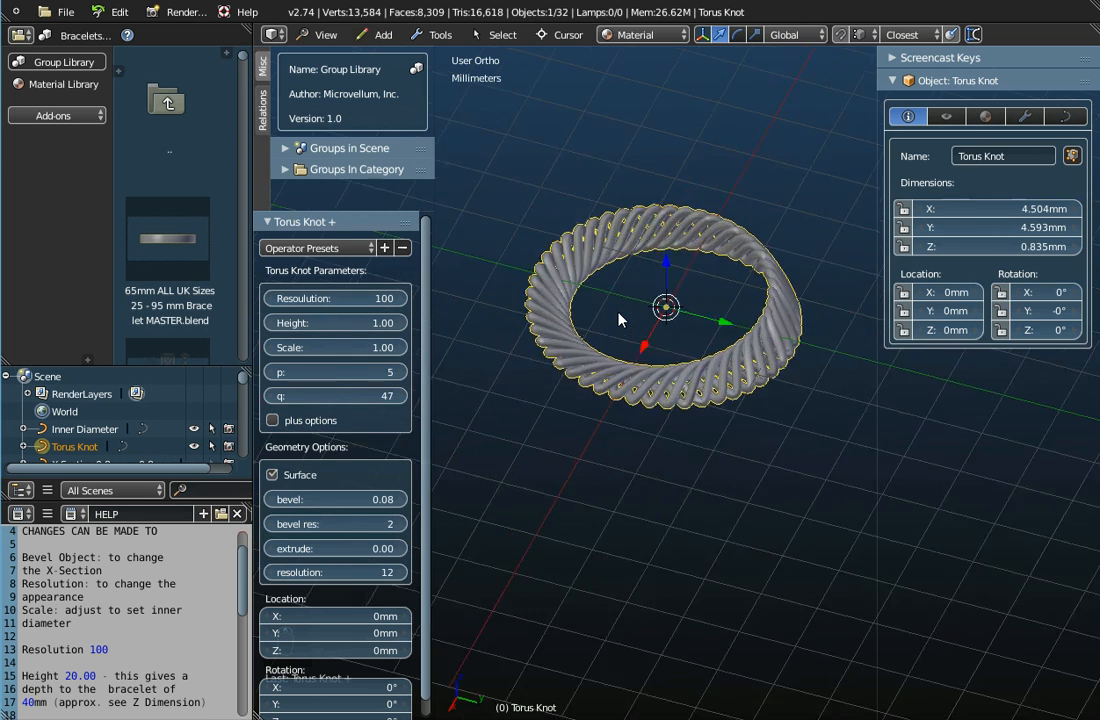
{"action": "scroll", "coordinate": [618, 319], "scroll_direction": "down", "scroll_amount": 8}
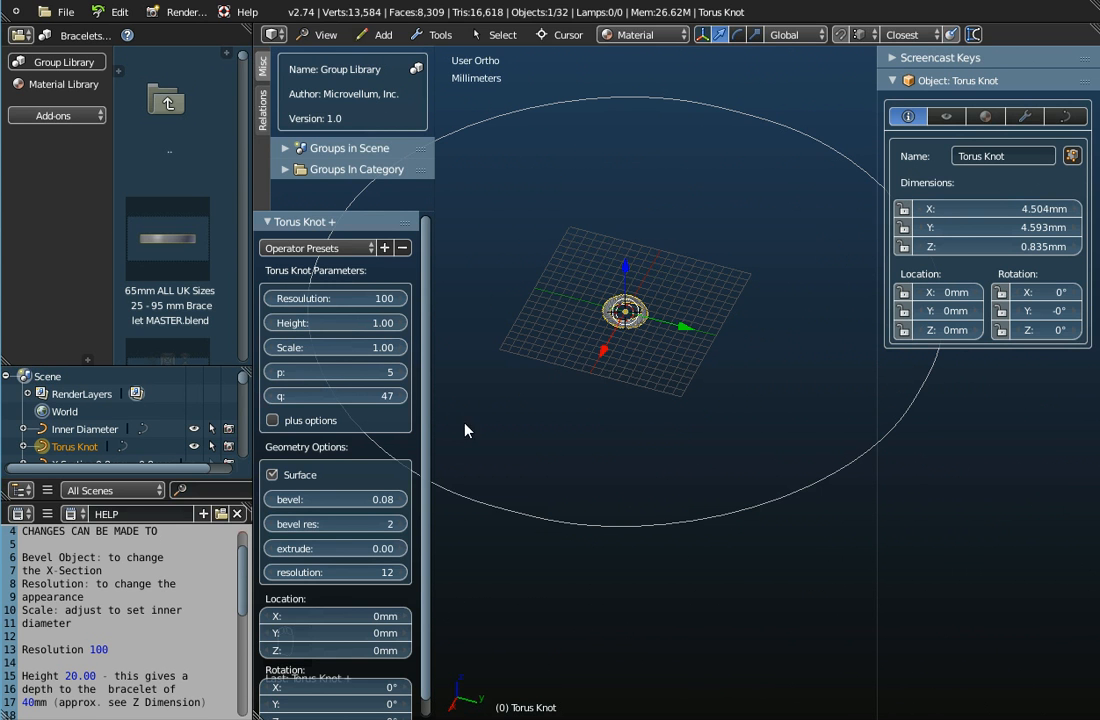
Set the torus knot's height to 20, following the help notes.
{"action": "scroll", "coordinate": [58, 600], "scroll_direction": "down", "scroll_amount": 2}
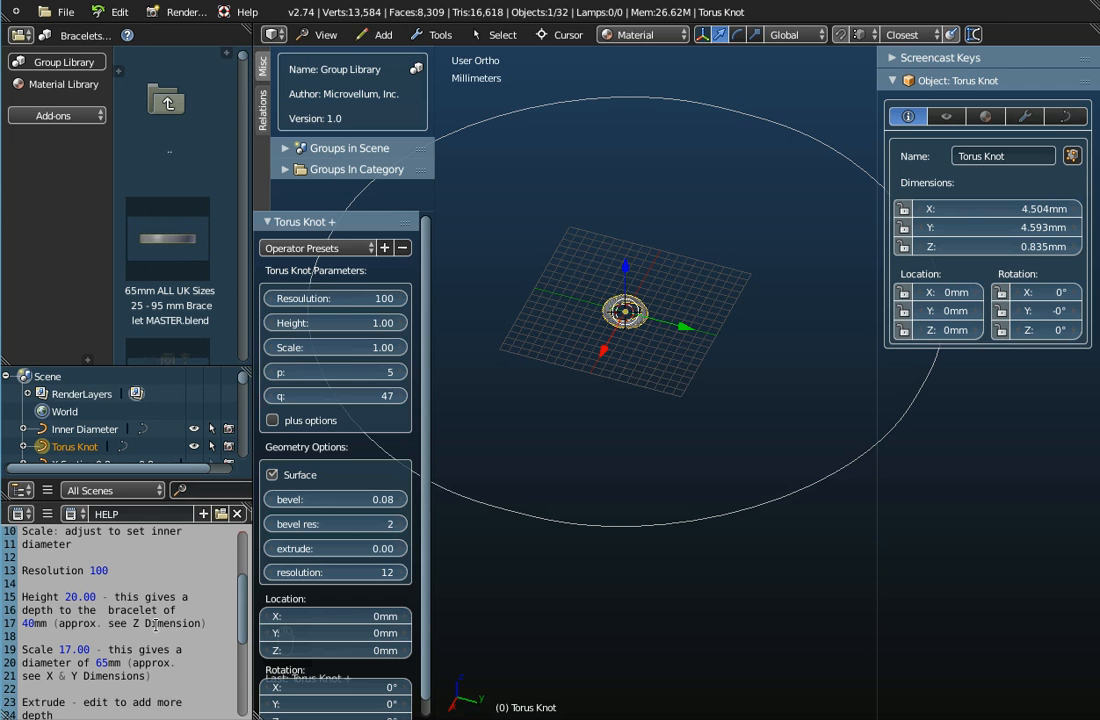
{"action": "left_click", "coordinate": [355, 323]}
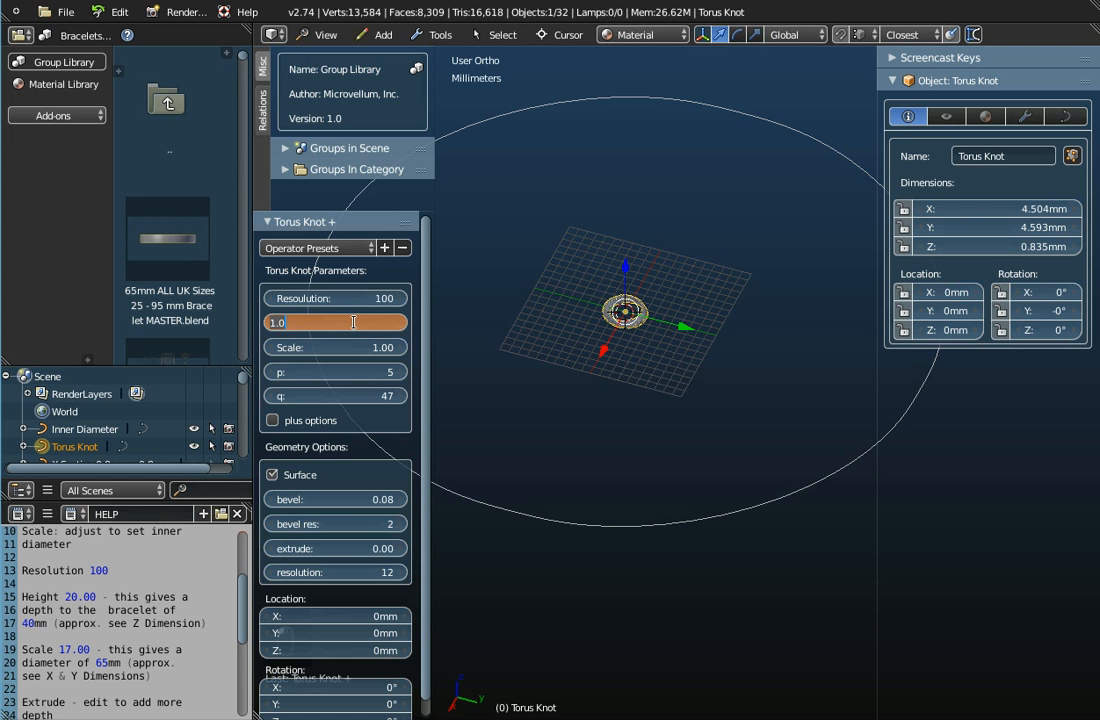
{"action": "type", "text": "20"}
{"action": "key", "text": "Return"}
{"action": "scroll", "coordinate": [650, 310], "scroll_direction": "up", "scroll_amount": 5}
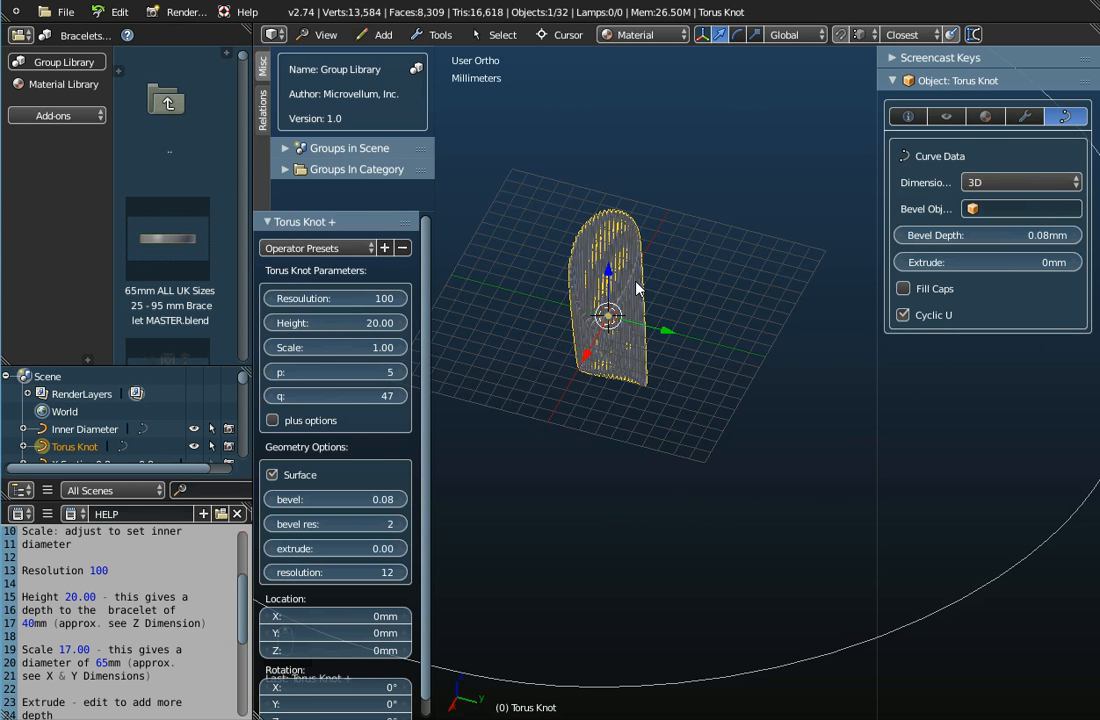
{"action": "middle_click_drag", "start_coordinate": [620, 268], "coordinate": [816, 176]}
{"action": "scroll", "coordinate": [585, 281], "scroll_direction": "up", "scroll_amount": 5}
Check the dimensions of the heightened torus knot and view it against the inner diameter circle.
{"action": "left_click", "coordinate": [908, 116]}
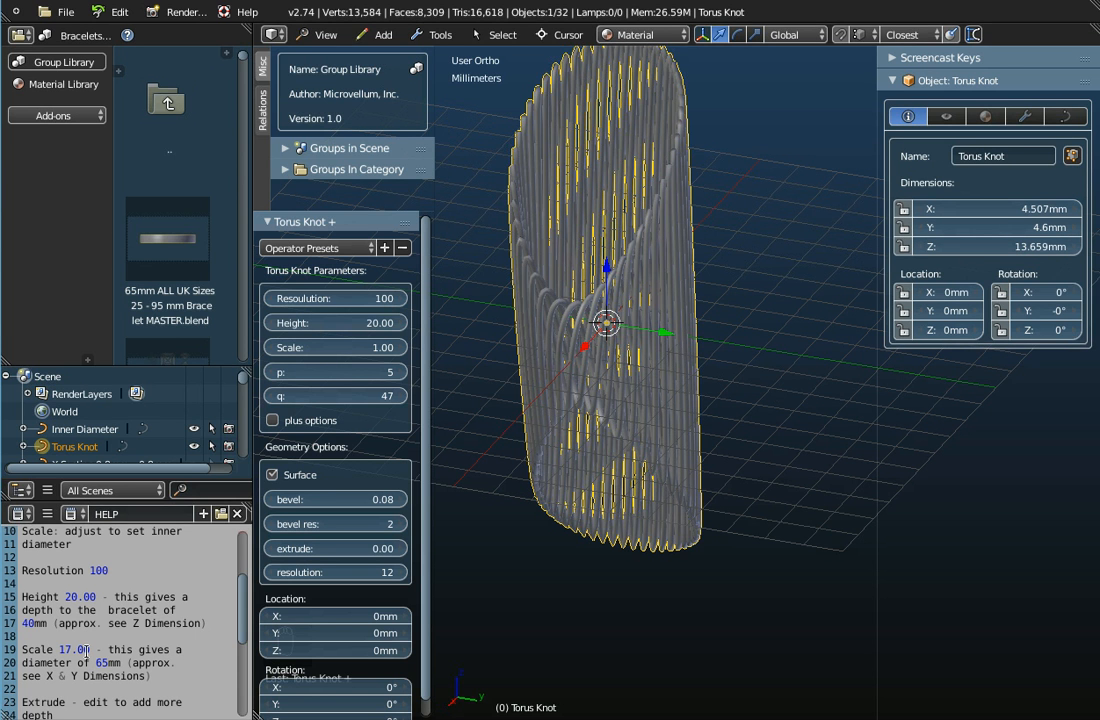
{"action": "scroll", "coordinate": [644, 379], "scroll_direction": "down", "scroll_amount": 4}
{"action": "middle_click_drag", "start_coordinate": [644, 379], "coordinate": [685, 391]}
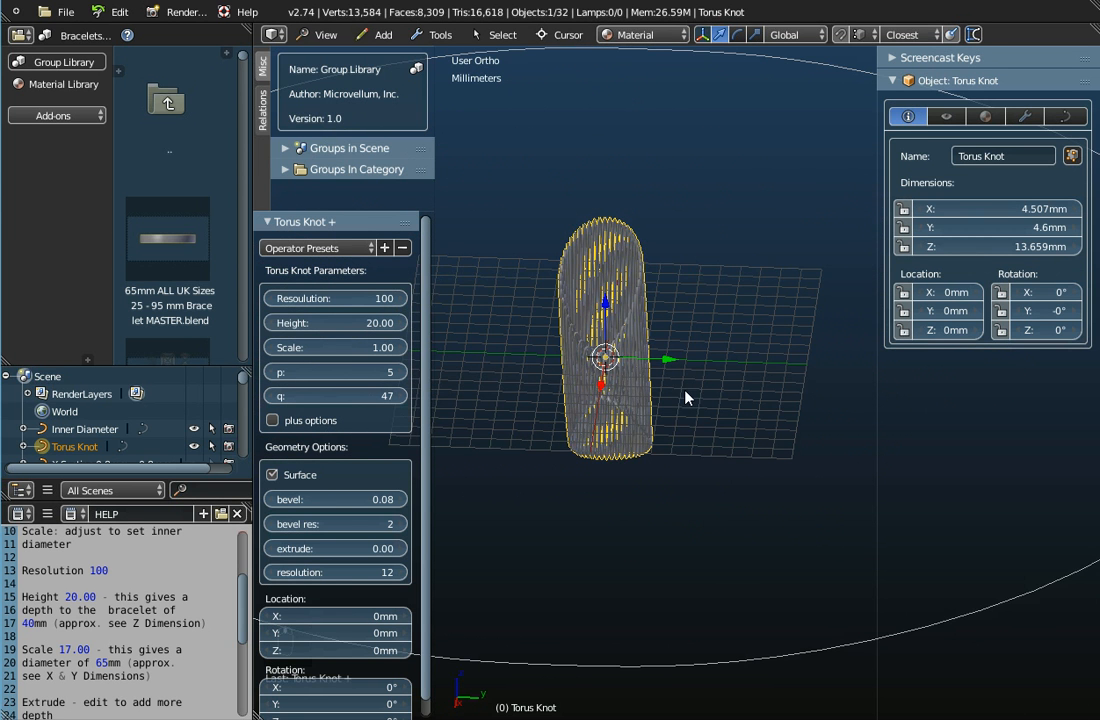
{"action": "scroll", "coordinate": [658, 388], "scroll_direction": "down", "scroll_amount": 3}
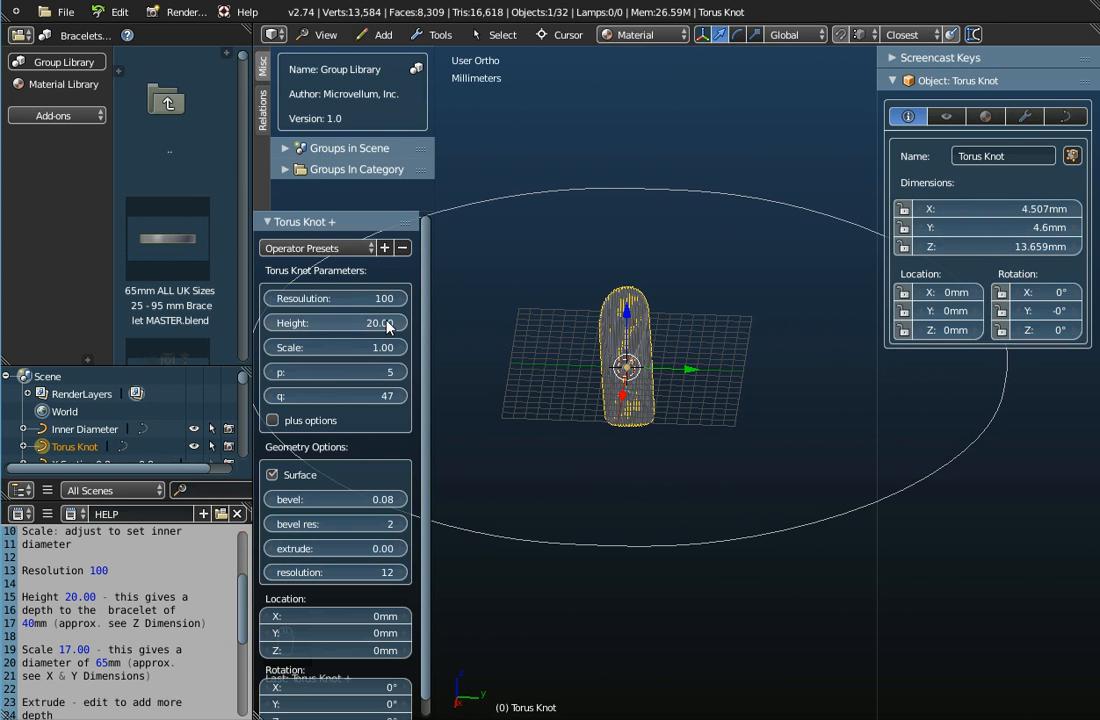
Try a different torus knot height by sliding its value, and restore the height to 20.
{"action": "left_click_drag", "start_coordinate": [377, 324], "coordinate": [529, 324]}
{"action": "left_click", "coordinate": [327, 322]}
{"action": "type", "text": "20"}
{"action": "key", "text": "Return"}
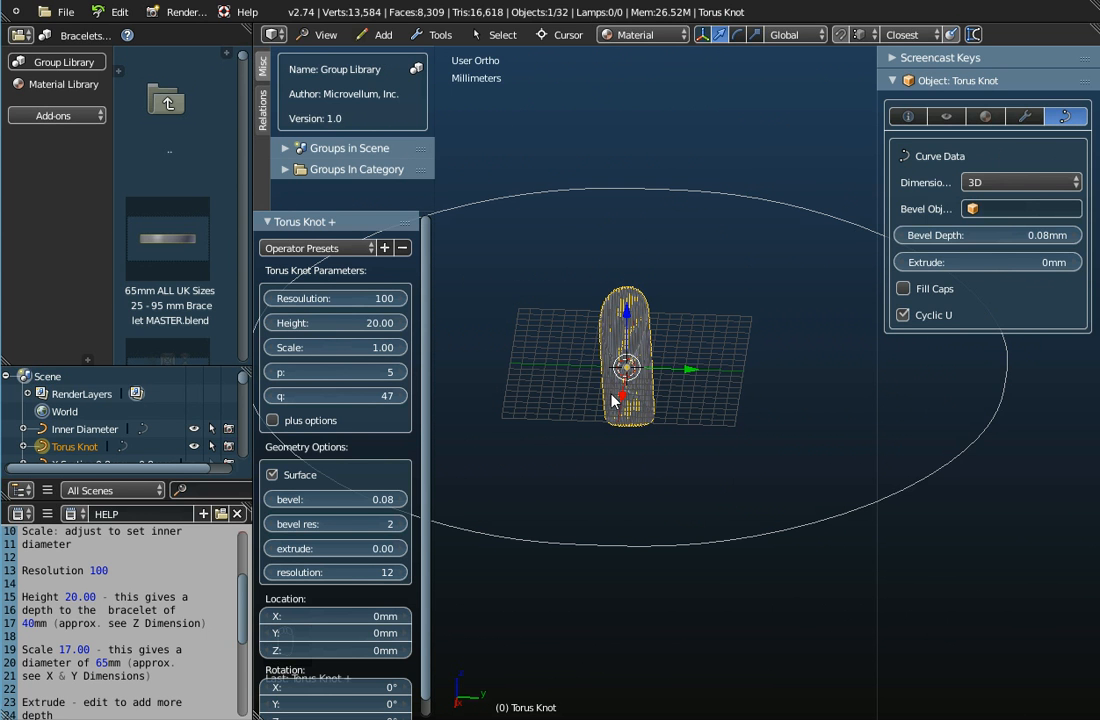
Increase the torus knot's scale to 16.84 so the woven ring reaches the inner diameter circle.
{"action": "scroll", "coordinate": [613, 377], "scroll_direction": "up", "scroll_amount": 3}
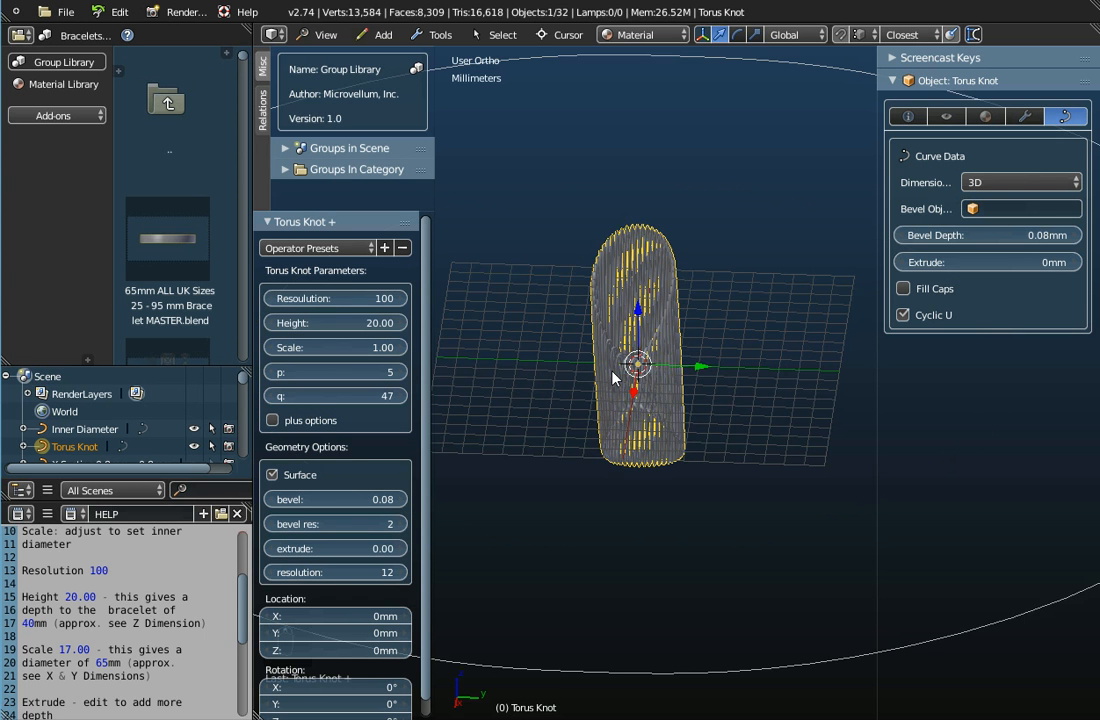
{"action": "scroll", "coordinate": [613, 377], "scroll_direction": "down", "scroll_amount": 4}
{"action": "scroll", "coordinate": [615, 377], "scroll_direction": "down", "scroll_amount": 3}
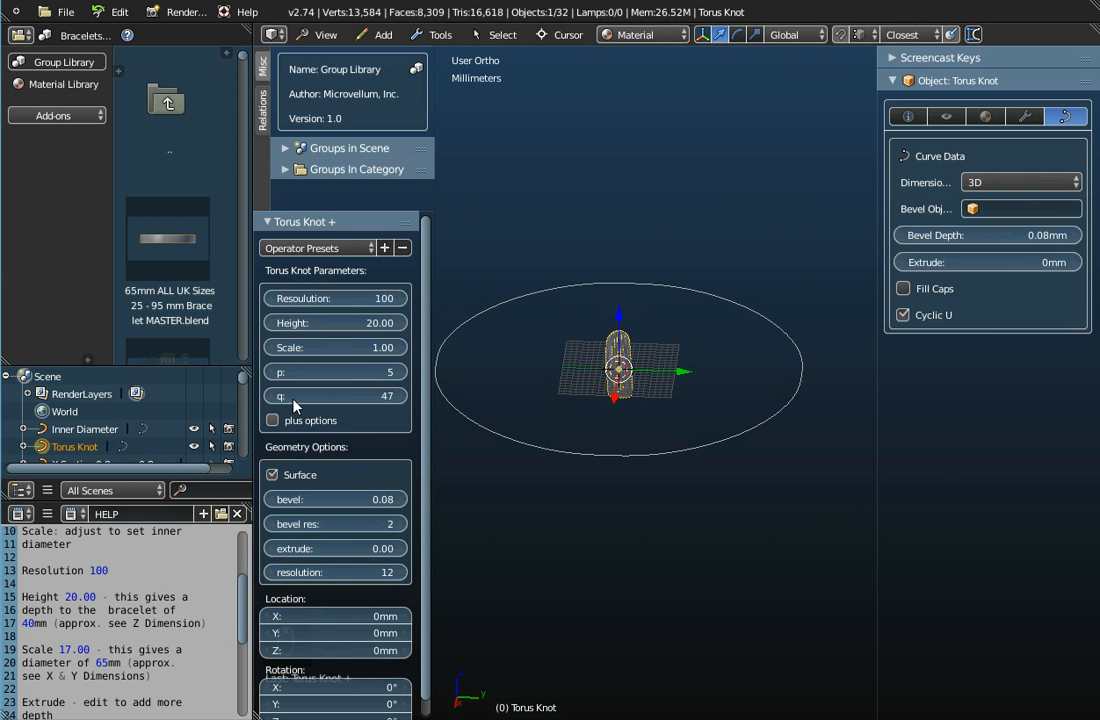
{"action": "left_click", "coordinate": [287, 349]}
{"action": "left_click_drag", "start_coordinate": [287, 349], "coordinate": [740, 349]}
{"action": "middle_click_drag", "start_coordinate": [690, 322], "coordinate": [872, 377]}
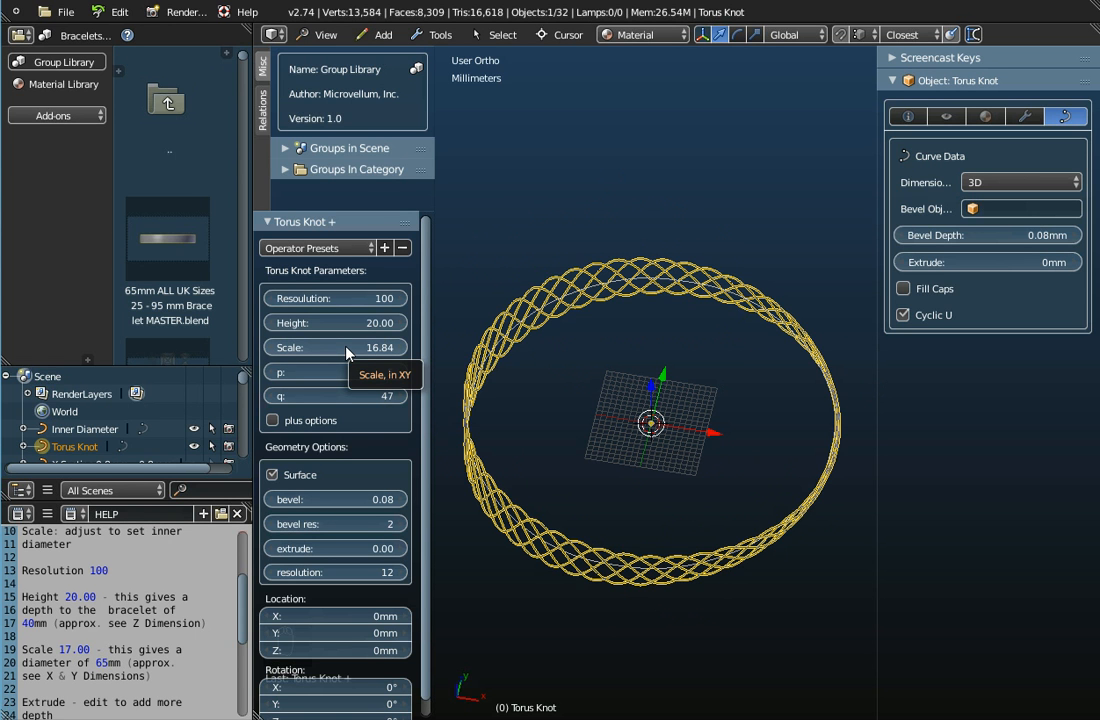
Show the torus knot's X, Y and Z dimensions and check the scaled ring against the inner diameter circle.
{"action": "left_click", "coordinate": [908, 117]}
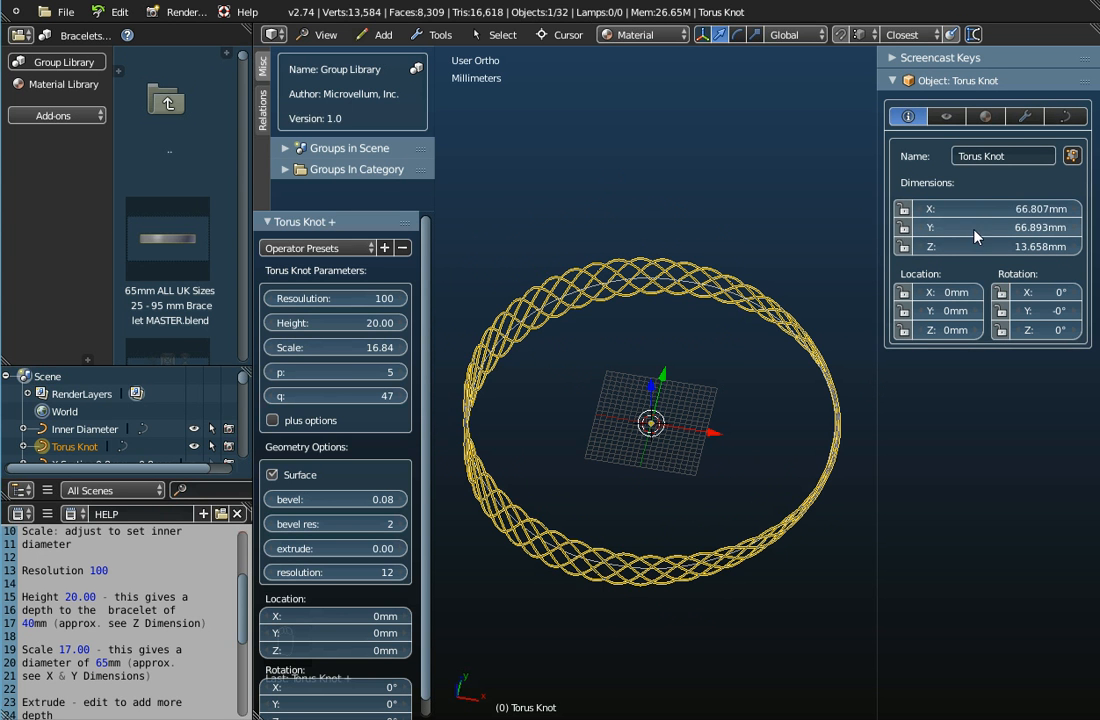
{"action": "middle_click_drag", "start_coordinate": [832, 309], "coordinate": [751, 381]}
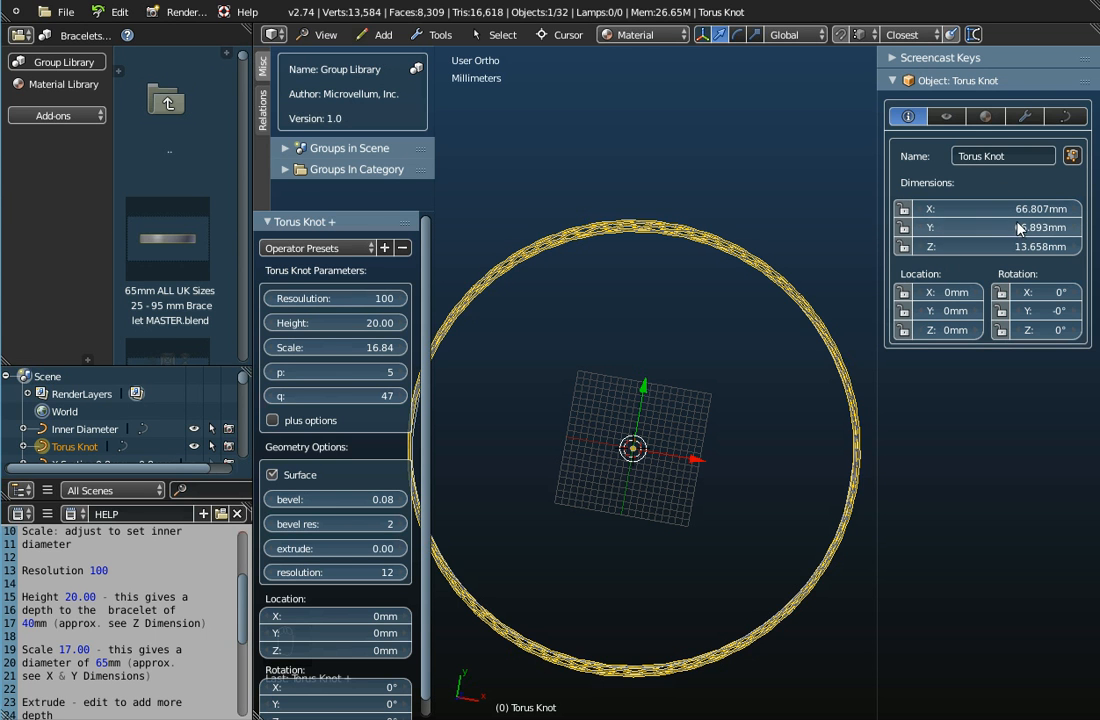
{"action": "middle_click_drag", "start_coordinate": [660, 412], "coordinate": [700, 330]}
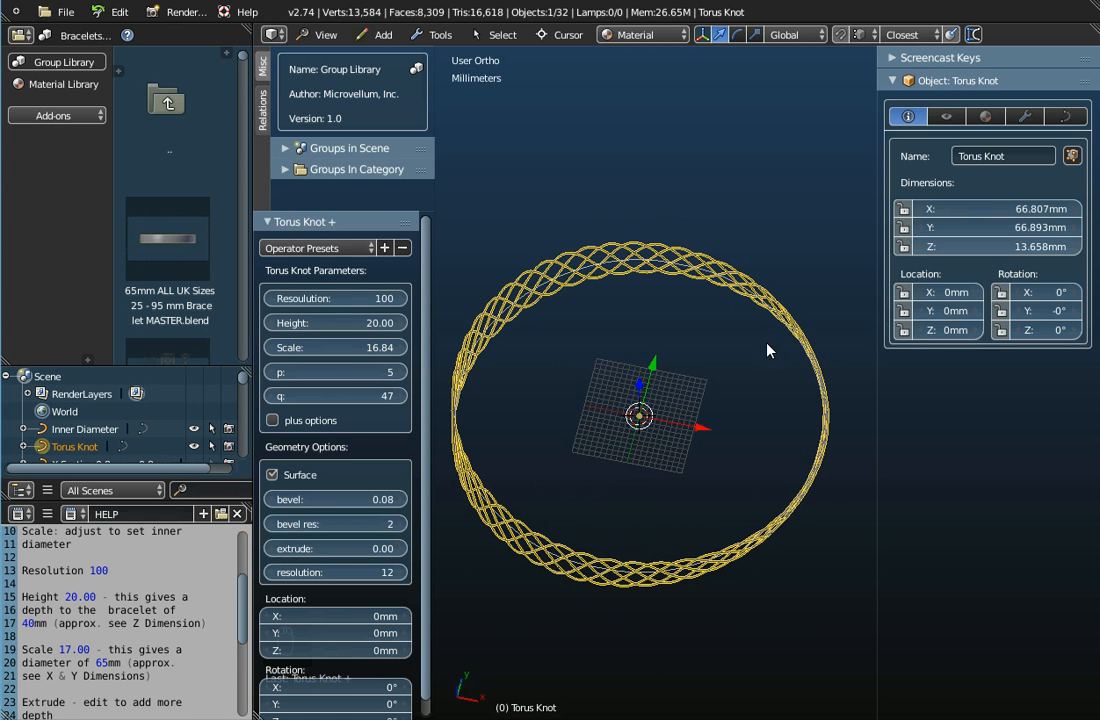
Measure the thickness of one strand near the ring's upper edge with the ruler, and discard the measurement.
{"action": "middle_click_drag", "start_coordinate": [640, 492], "coordinate": [651, 388]}
{"action": "scroll", "coordinate": [660, 390], "scroll_direction": "up", "scroll_amount": 5}
{"action": "scroll", "coordinate": [651, 411], "scroll_direction": "up", "scroll_amount": 5}
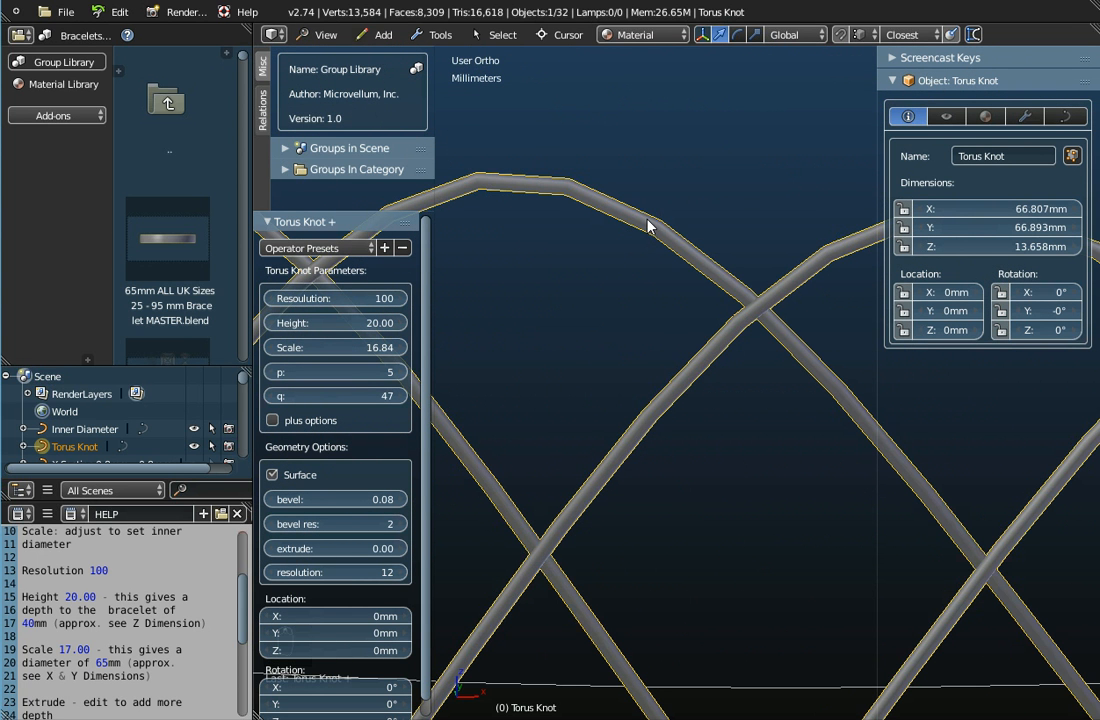
{"action": "left_click", "coordinate": [973, 38]}
{"action": "left_click_drag", "start_coordinate": [672, 250], "coordinate": [681, 240]}
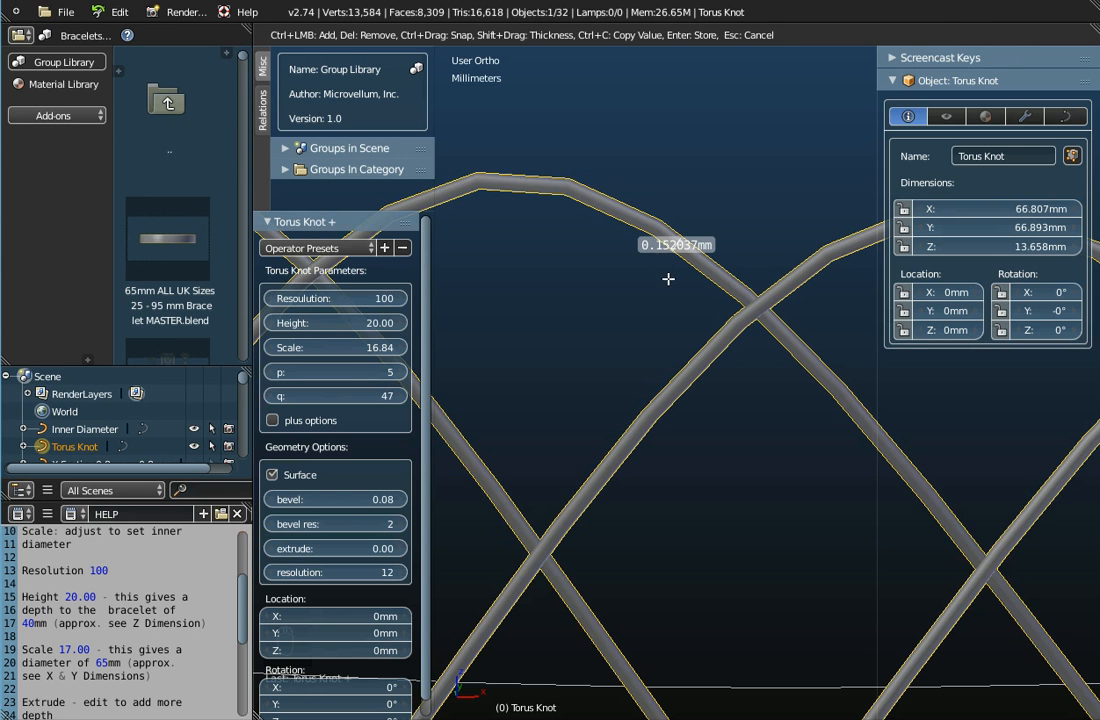
{"action": "key", "text": "Escape"}
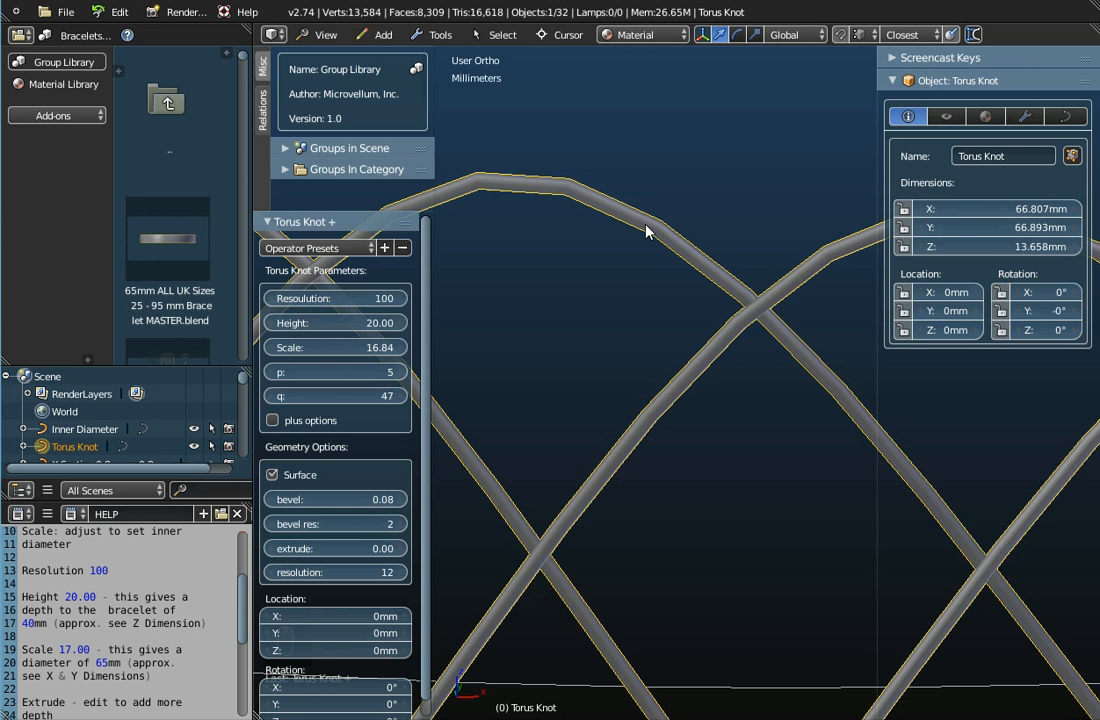
Set the torus knot's bevel to 0.5 to thicken the strands.
{"action": "left_click", "coordinate": [340, 496]}
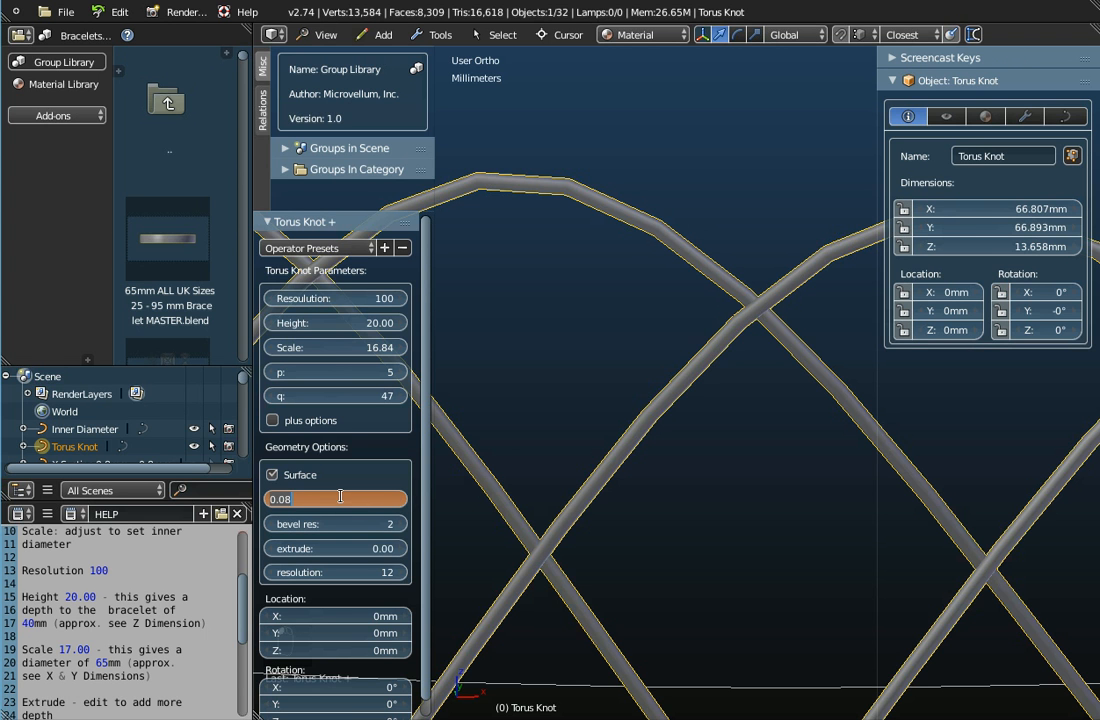
{"action": "type", "text": "0.5"}
{"action": "key", "text": "Return"}
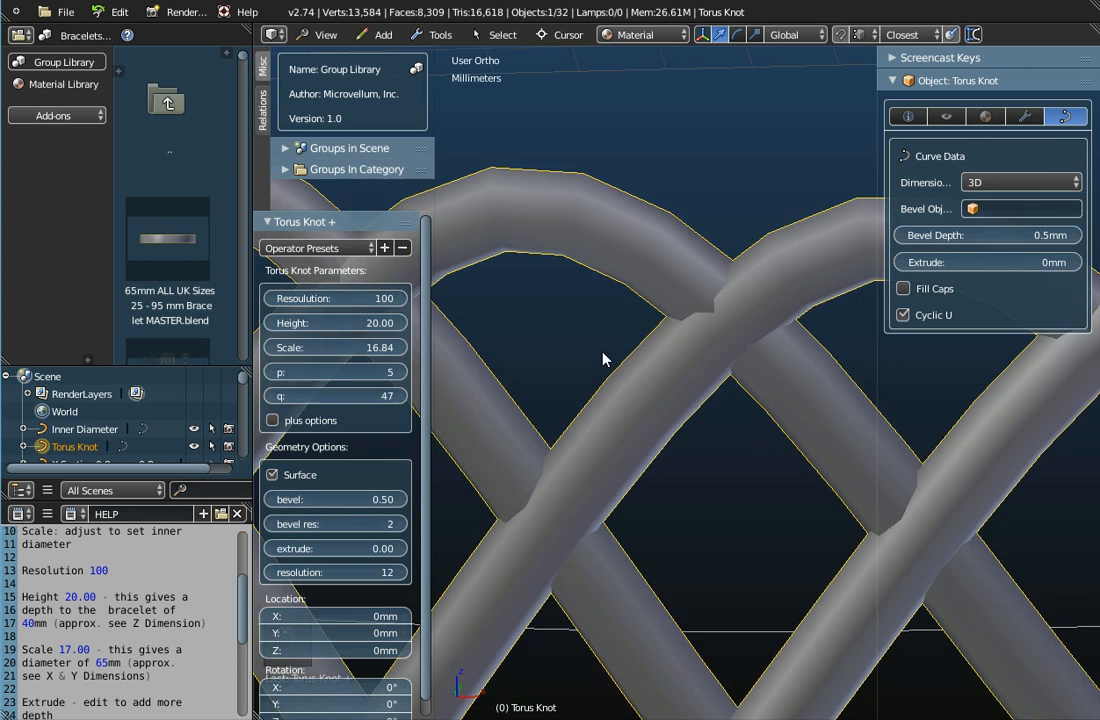
Measure across one of the thickened strands with the ruler, and discard the measurement.
{"action": "left_click", "coordinate": [976, 36]}
{"action": "left_click", "coordinate": [612, 272]}
{"action": "left_click_drag", "start_coordinate": [612, 272], "coordinate": [654, 181]}
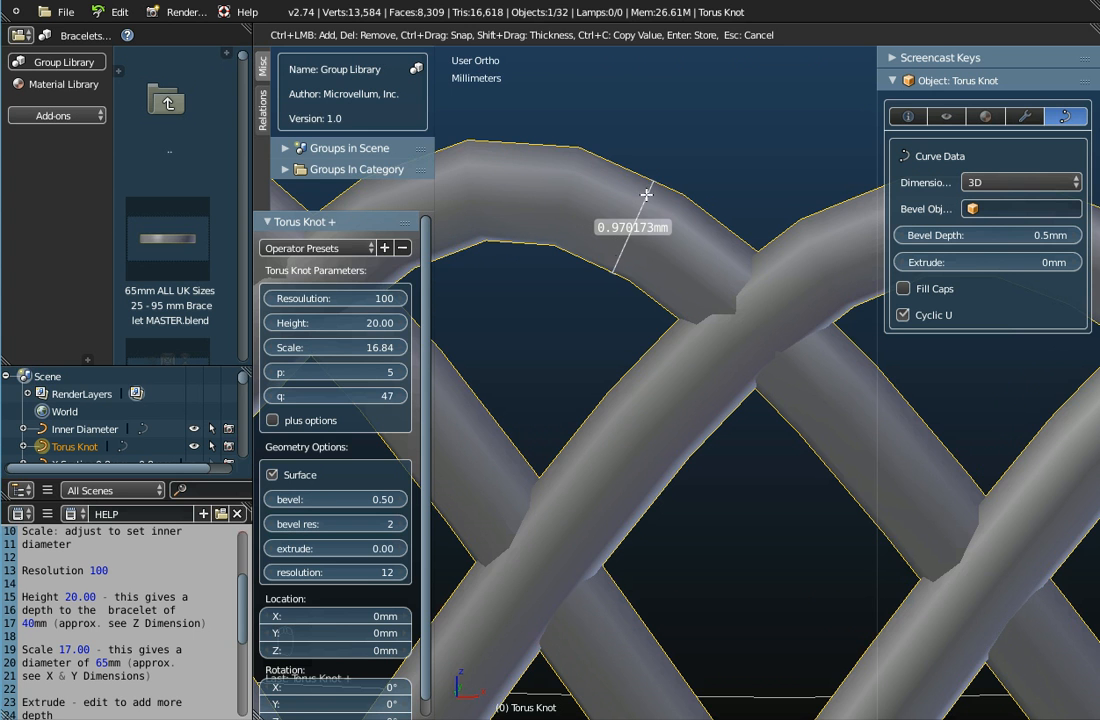
{"action": "scroll", "coordinate": [633, 211], "scroll_direction": "down", "scroll_amount": 2}
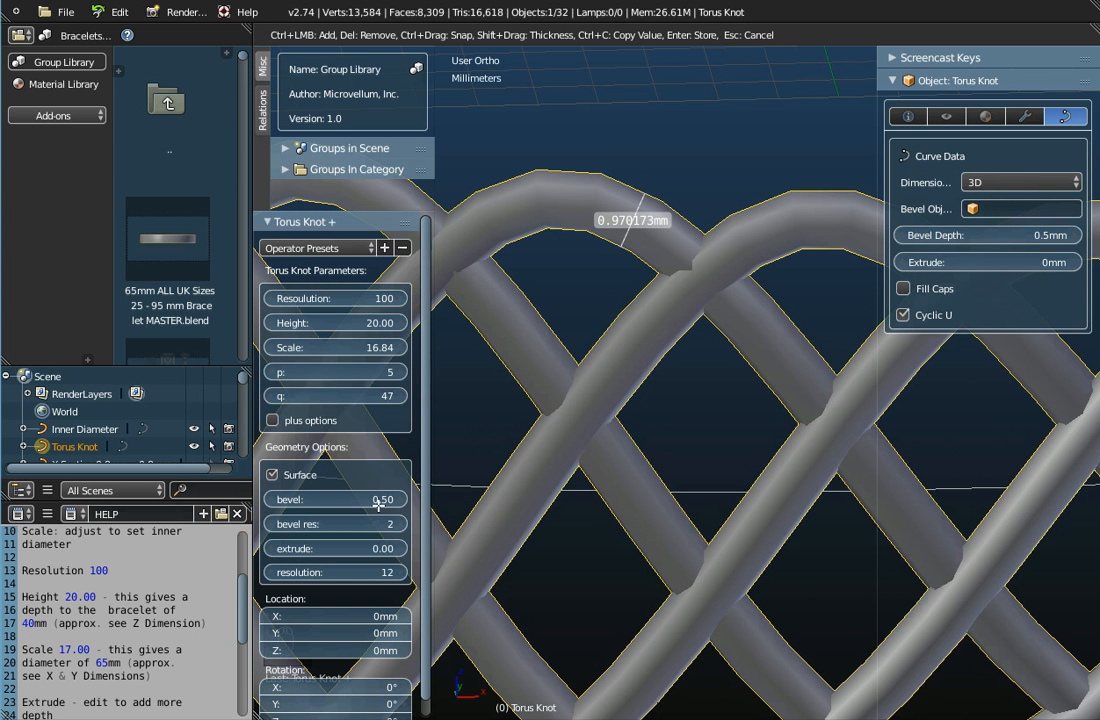
{"action": "key", "text": "Escape"}
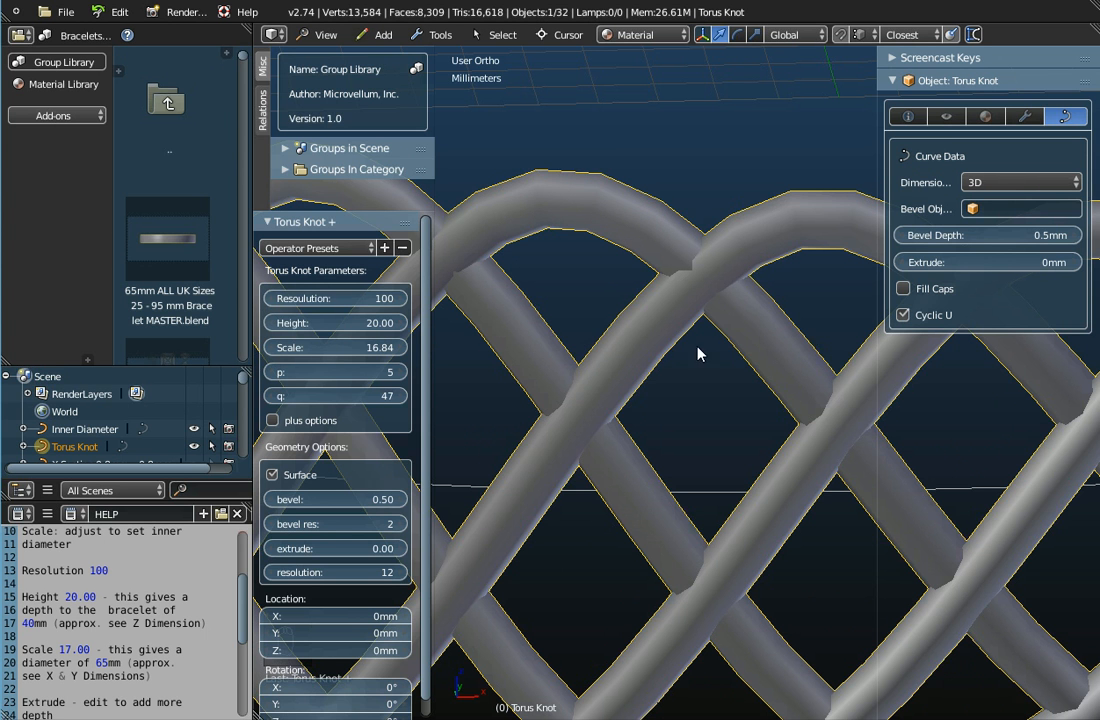
Lower the torus knot's bevel resolution to 0 and inspect the strands' cross-section up close.
{"action": "scroll", "coordinate": [648, 197], "scroll_direction": "up", "scroll_amount": 8}
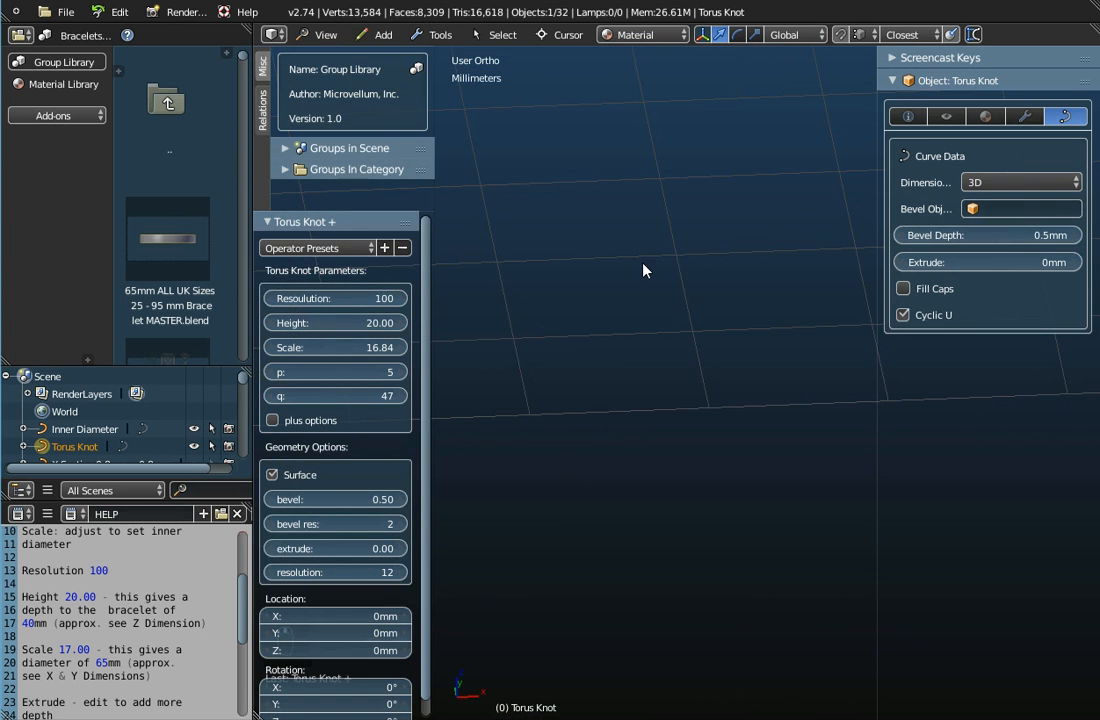
{"action": "scroll", "coordinate": [652, 265], "scroll_direction": "down", "scroll_amount": 5}
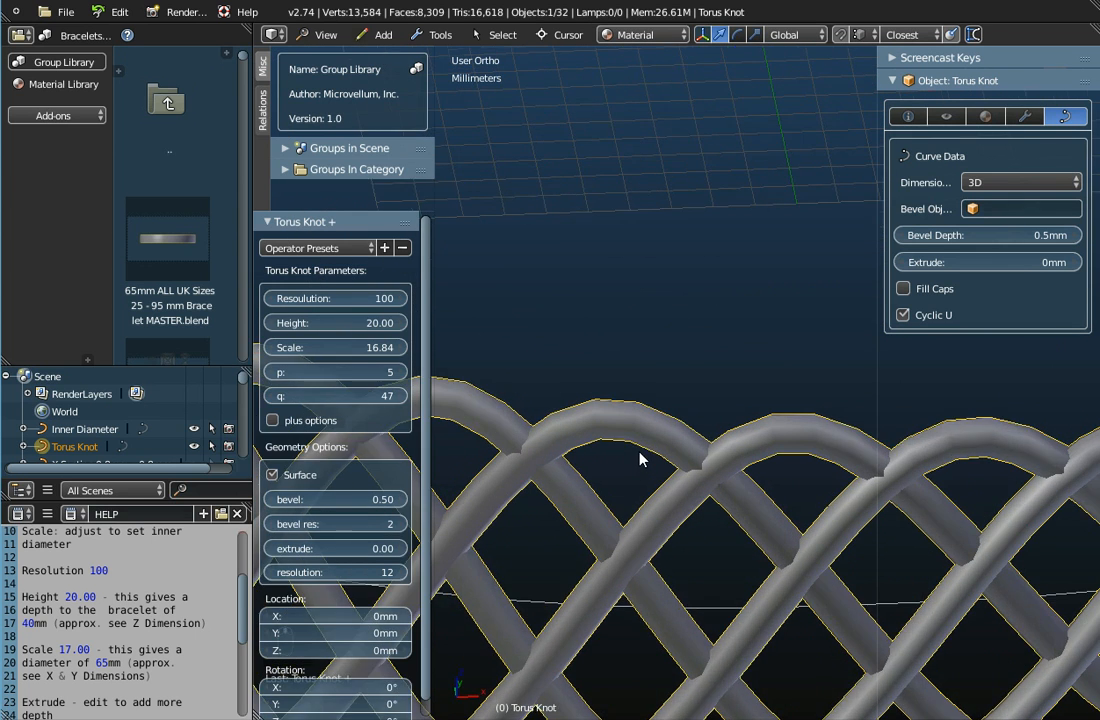
{"action": "scroll", "coordinate": [645, 453], "scroll_direction": "up", "scroll_amount": 3}
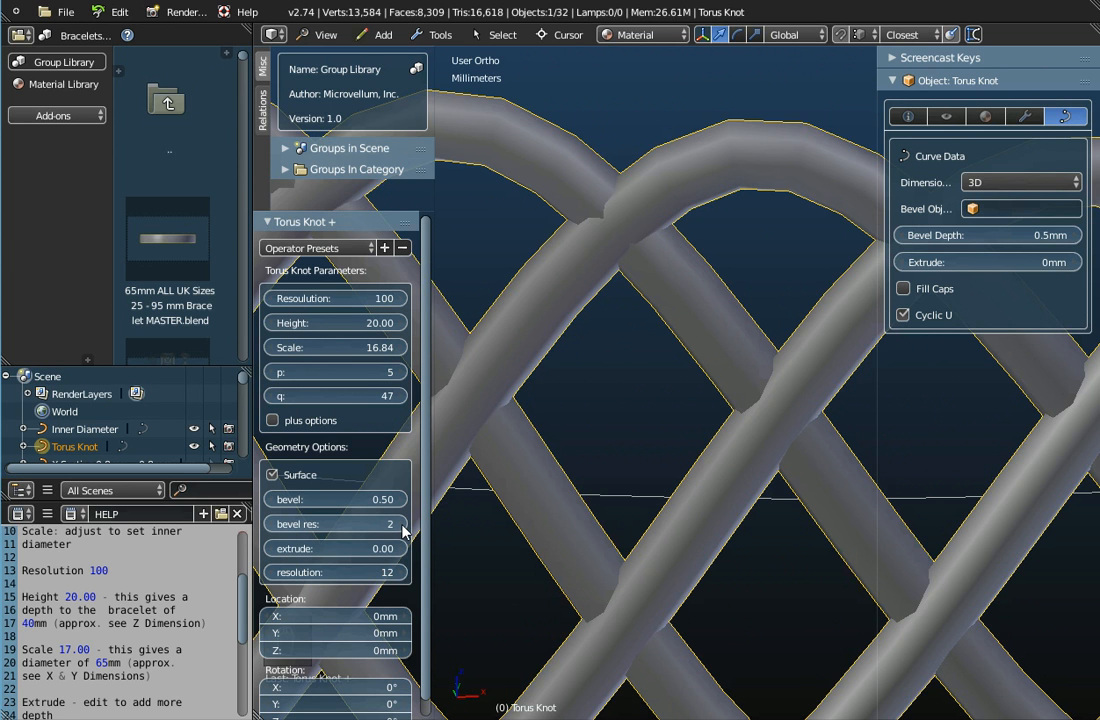
{"action": "left_click", "coordinate": [270, 526]}
{"action": "left_click", "coordinate": [270, 526]}
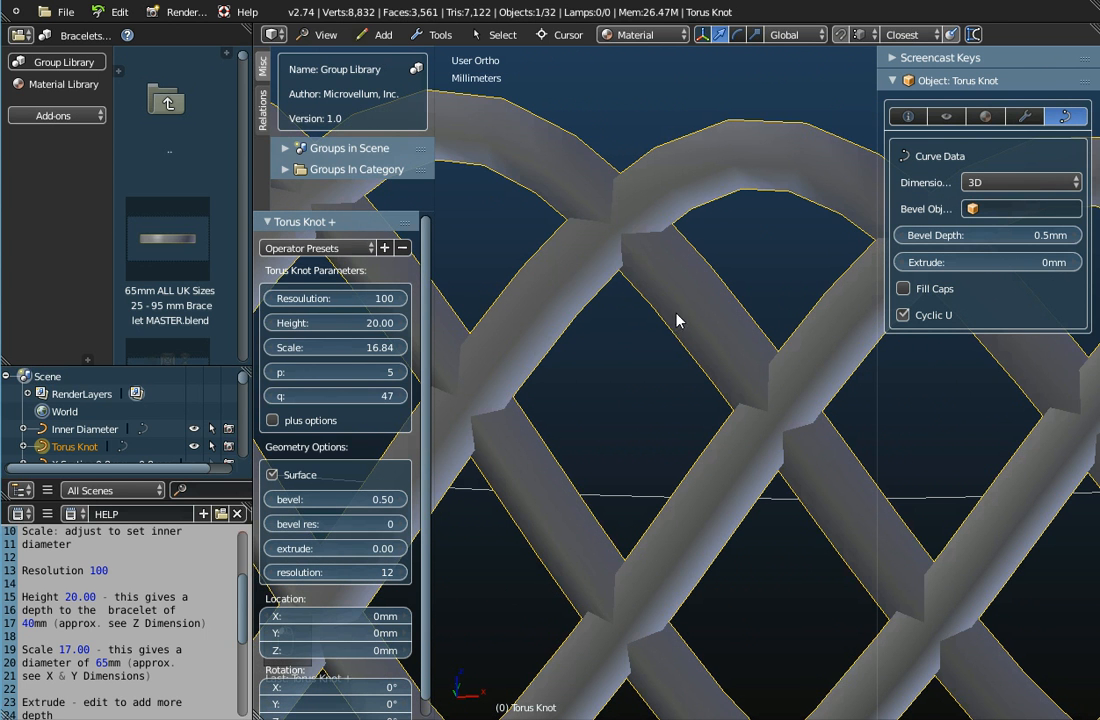
{"action": "scroll", "coordinate": [677, 320], "scroll_direction": "down", "scroll_amount": 2}
{"action": "mouse_move", "coordinate": [664, 436]}
{"action": "middle_mouse_down"}
{"action": "mouse_move", "coordinate": [661, 409]}
{"action": "mouse_move", "coordinate": [665, 435]}
{"action": "middle_mouse_up"}
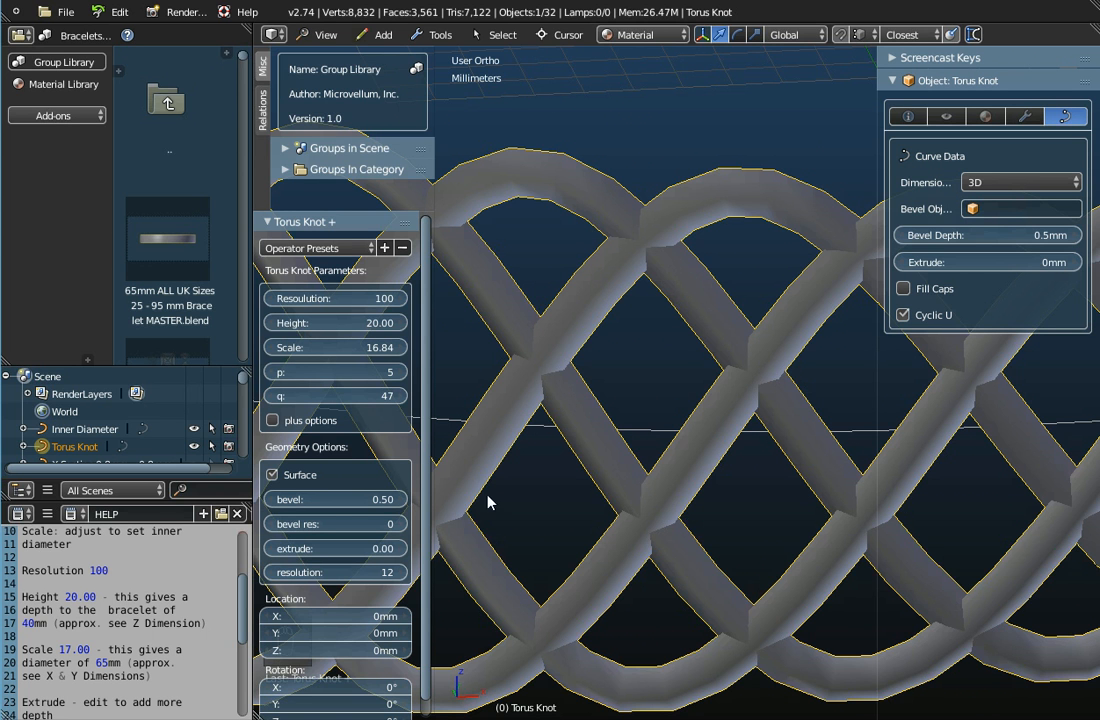
Raise the torus knot's bevel resolution to 4 and inspect the roundness of the strands.
{"action": "left_click", "coordinate": [400, 527]}
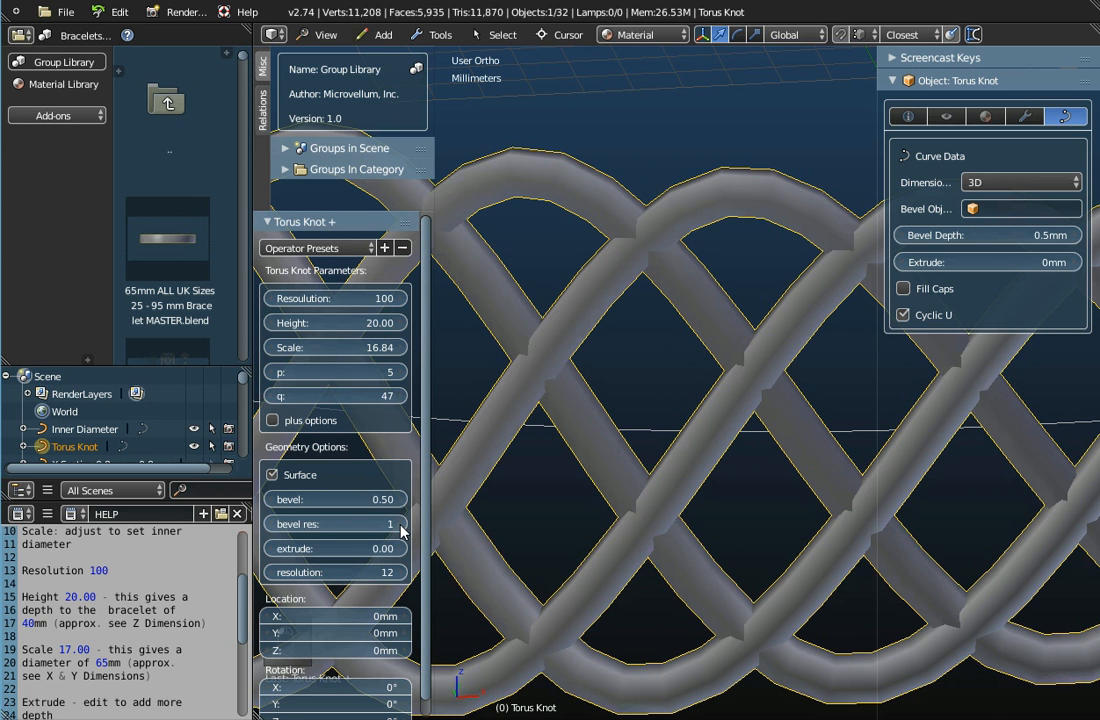
{"action": "left_click", "coordinate": [400, 527]}
{"action": "left_click", "coordinate": [400, 527]}
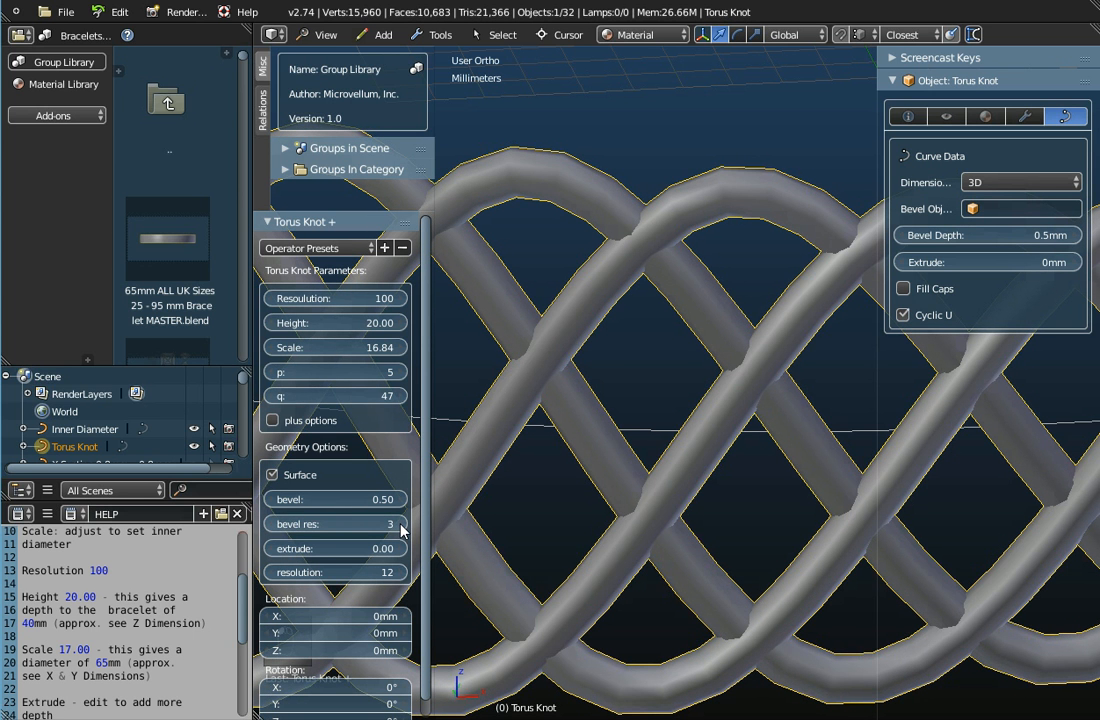
{"action": "left_click", "coordinate": [400, 527]}
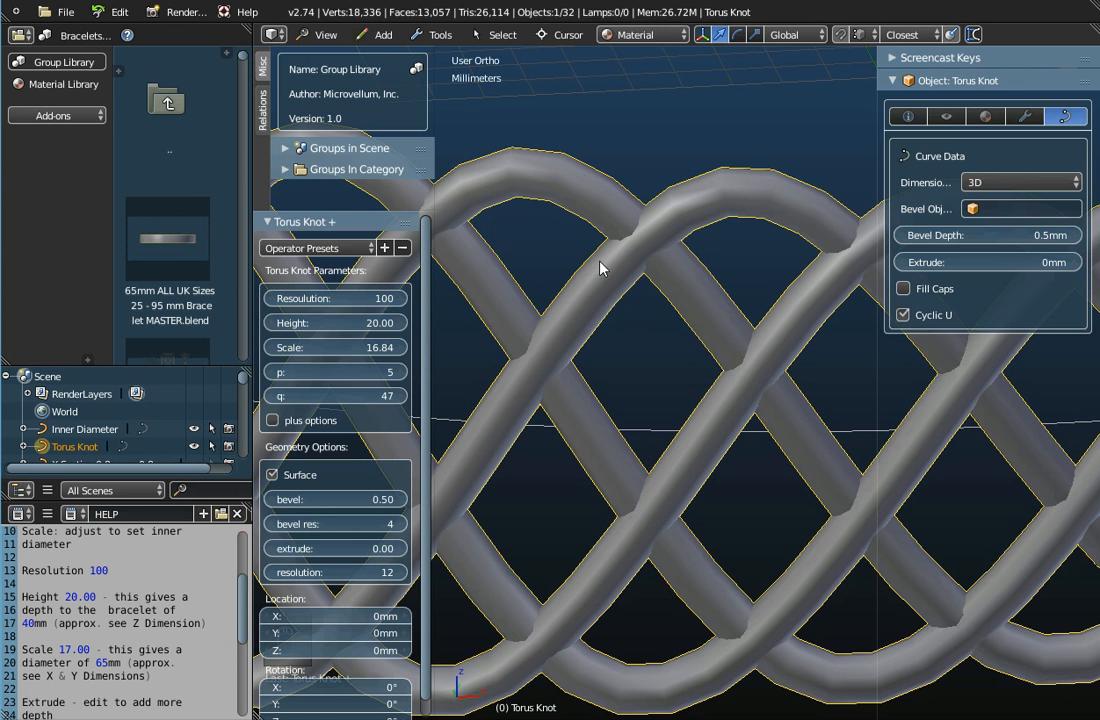
{"action": "scroll", "coordinate": [601, 294], "scroll_direction": "up", "scroll_amount": 5}
{"action": "scroll", "coordinate": [603, 293], "scroll_direction": "down", "scroll_amount": 5}
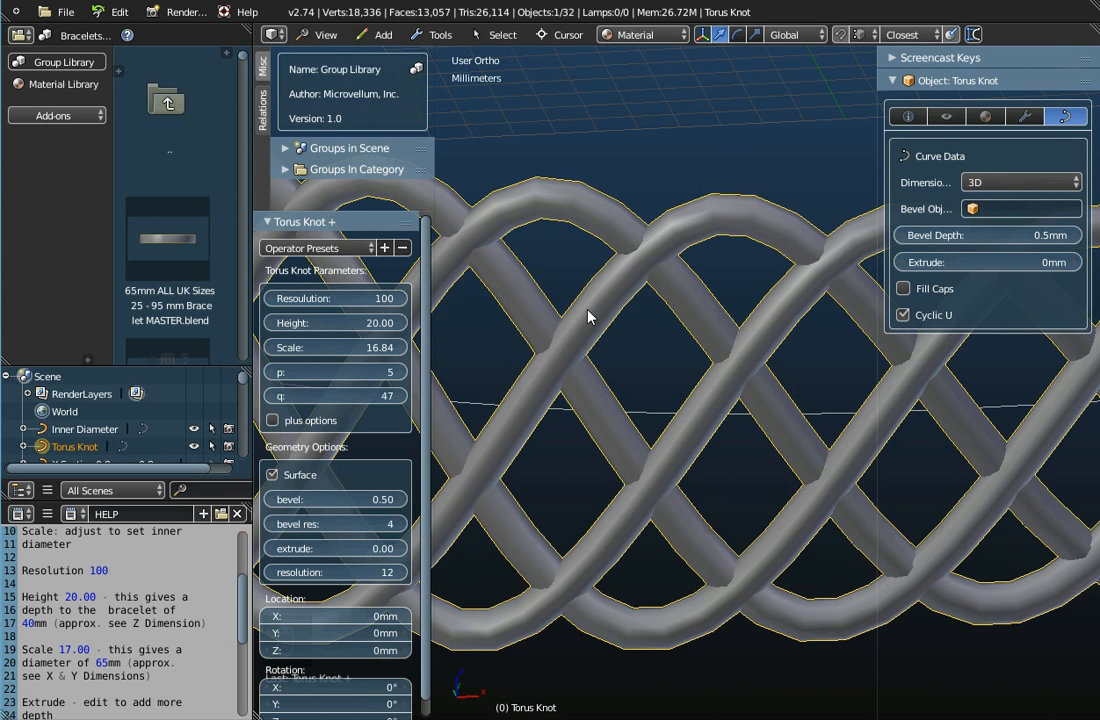
{"action": "scroll", "coordinate": [600, 296], "scroll_direction": "down", "scroll_amount": 2}
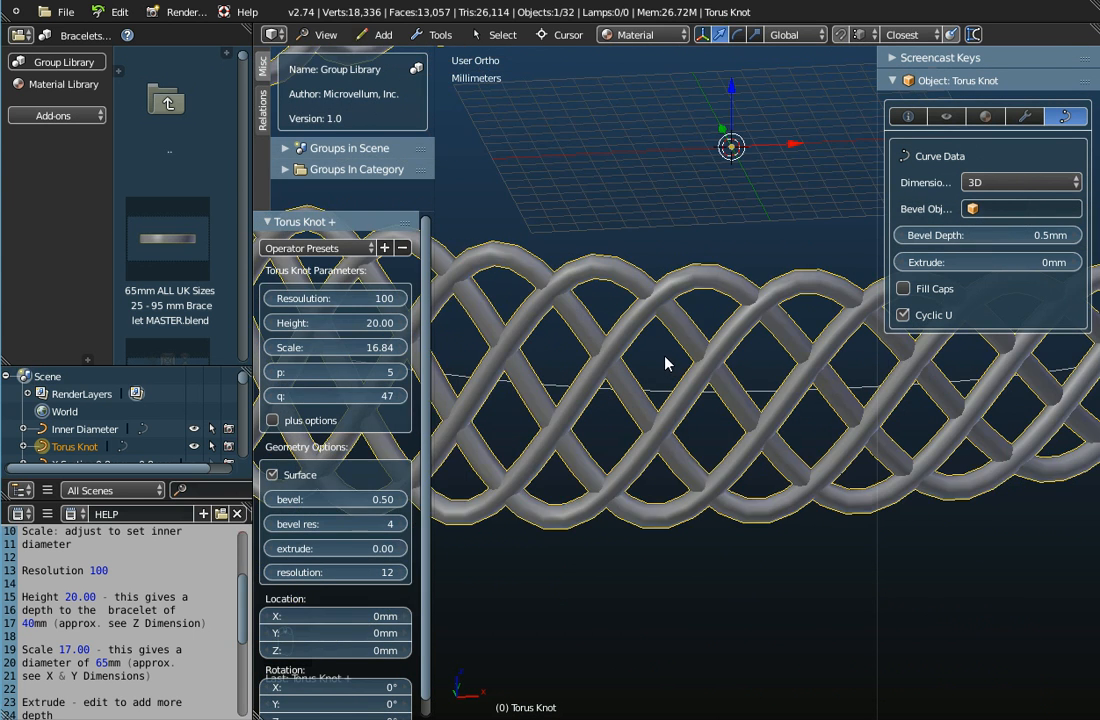
Examine the angular bends along the strands and raise the curve resolution to 30.
{"action": "scroll", "coordinate": [603, 302], "scroll_direction": "up", "scroll_amount": 5}
{"action": "scroll", "coordinate": [602, 296], "scroll_direction": "up", "scroll_amount": 2}
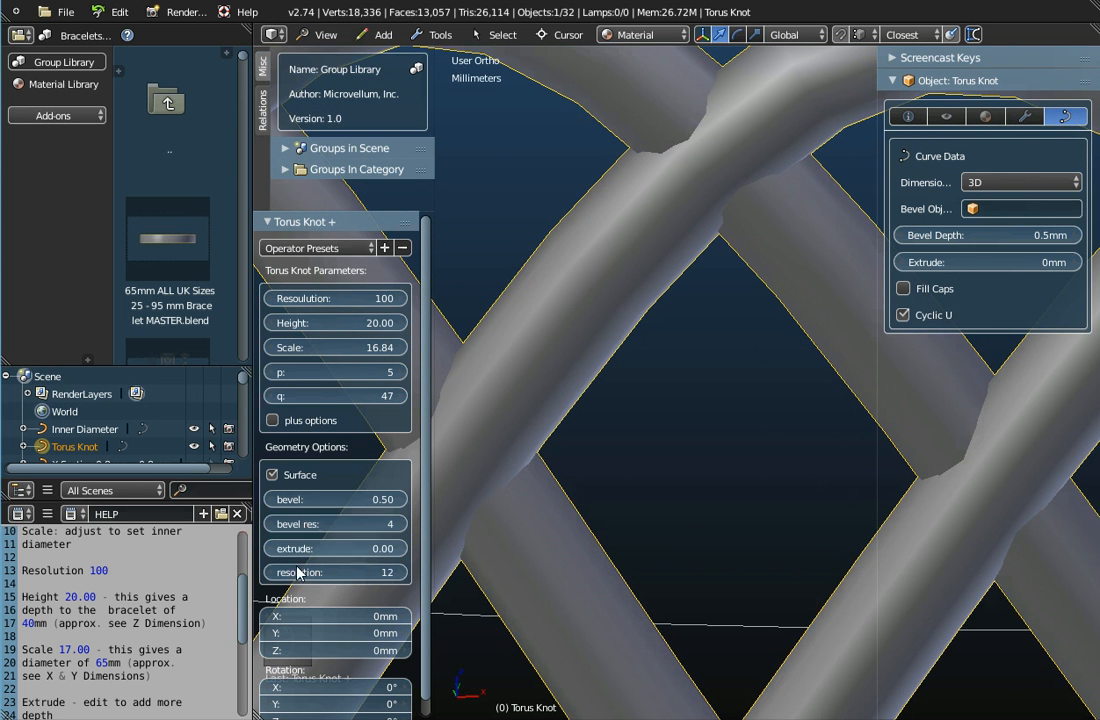
{"action": "scroll", "coordinate": [521, 376], "scroll_direction": "down", "scroll_amount": 5}
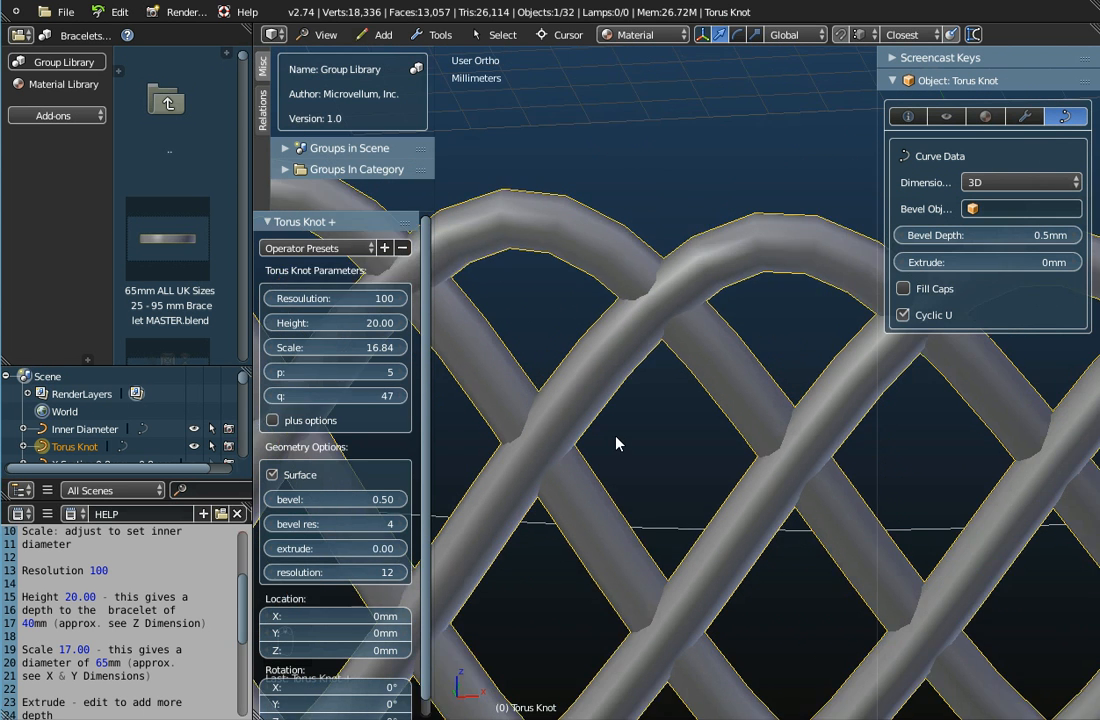
{"action": "scroll", "coordinate": [570, 432], "scroll_direction": "up", "scroll_amount": 5}
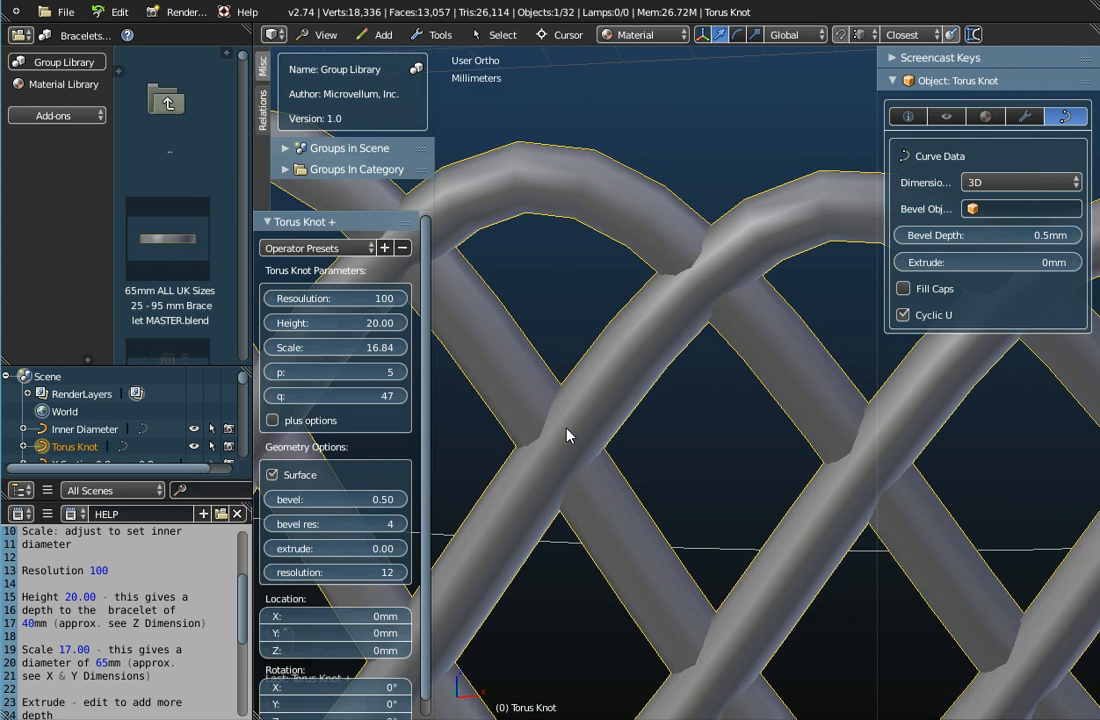
{"action": "left_click_drag", "start_coordinate": [400, 585], "coordinate": [404, 576]}
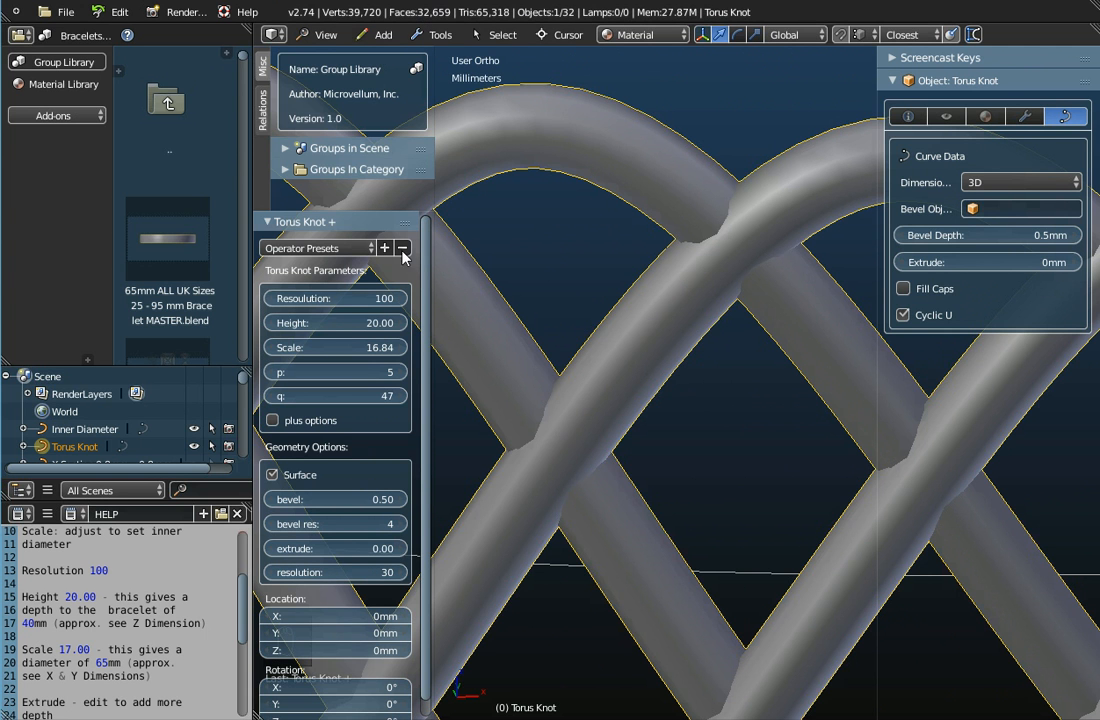
Reduce the curve resolution to 1 and inspect the shape of the woven strands.
{"action": "mouse_move", "coordinate": [362, 576]}
{"action": "left_mouse_down"}
{"action": "mouse_move", "coordinate": [300, 575]}
{"action": "mouse_move", "coordinate": [363, 572]}
{"action": "left_mouse_up"}
{"action": "scroll", "coordinate": [699, 332], "scroll_direction": "down", "scroll_amount": 3}
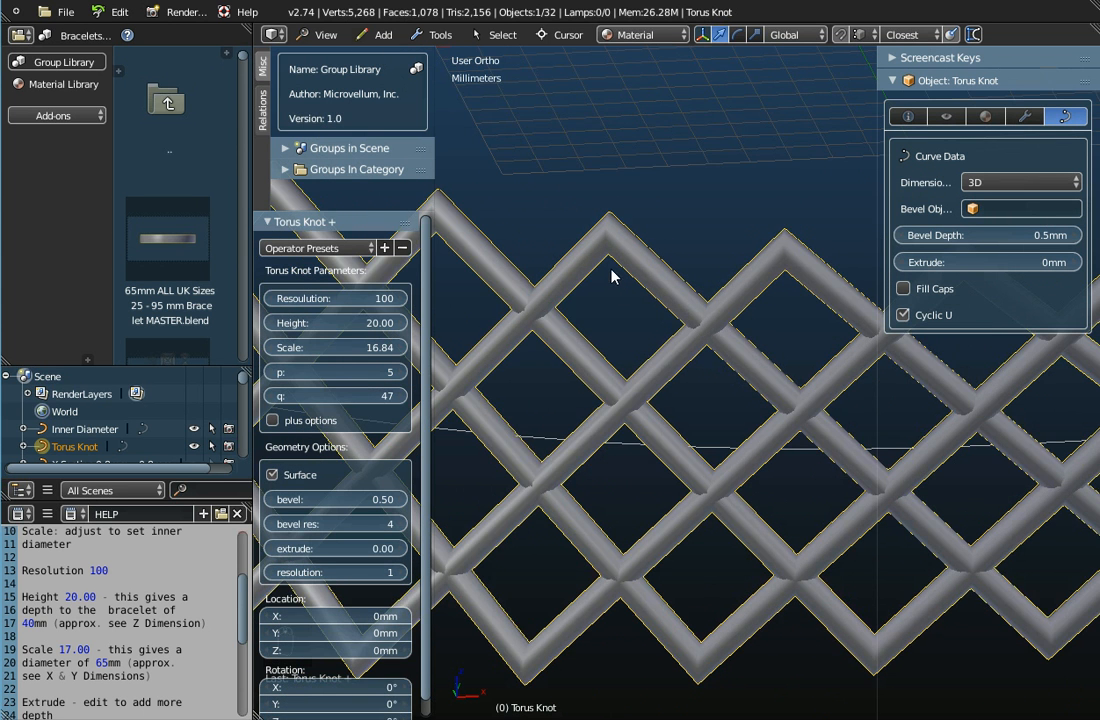
{"action": "scroll", "coordinate": [613, 275], "scroll_direction": "up", "scroll_amount": 2}
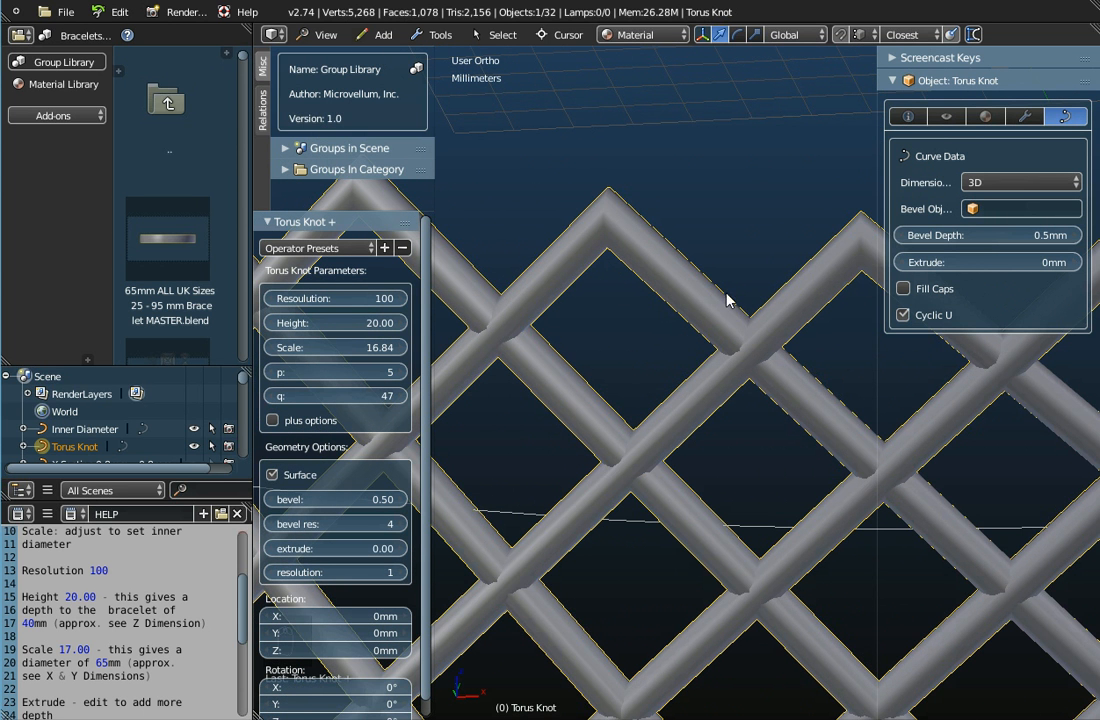
{"action": "scroll", "coordinate": [618, 262], "scroll_direction": "down", "scroll_amount": 1}
{"action": "middle_click_drag", "start_coordinate": [823, 386], "coordinate": [690, 452]}
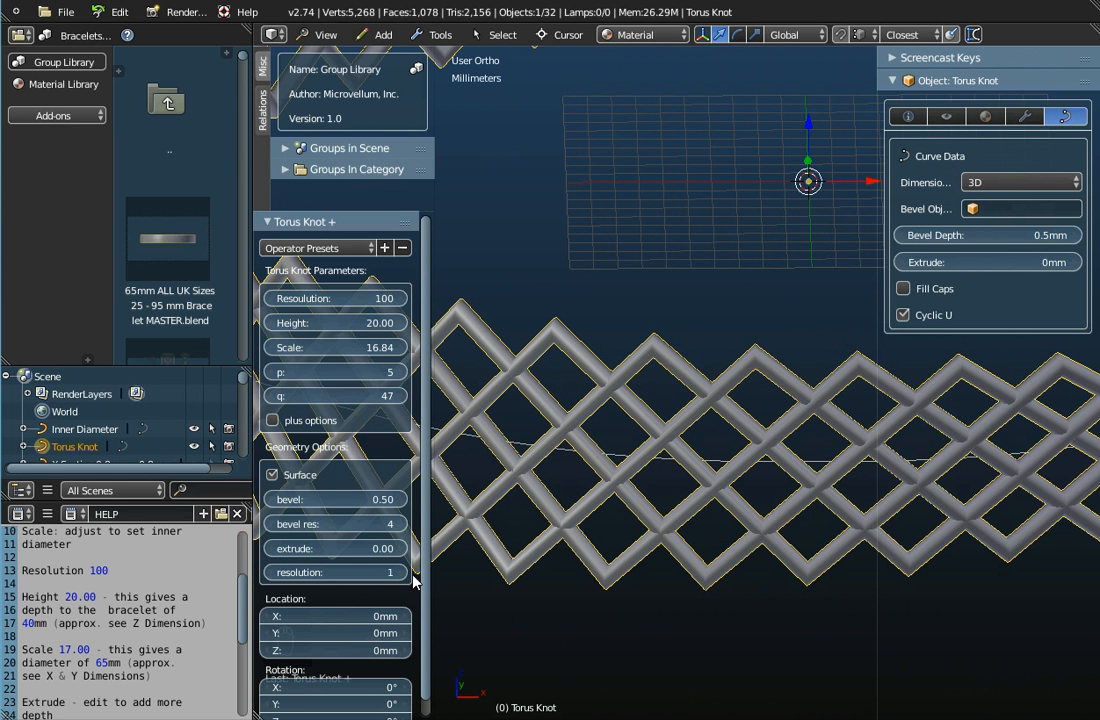
Try a curve resolution of 10, set it back to 30, and inspect the strands' smoothness.
{"action": "left_click_drag", "start_coordinate": [397, 580], "coordinate": [403, 579]}
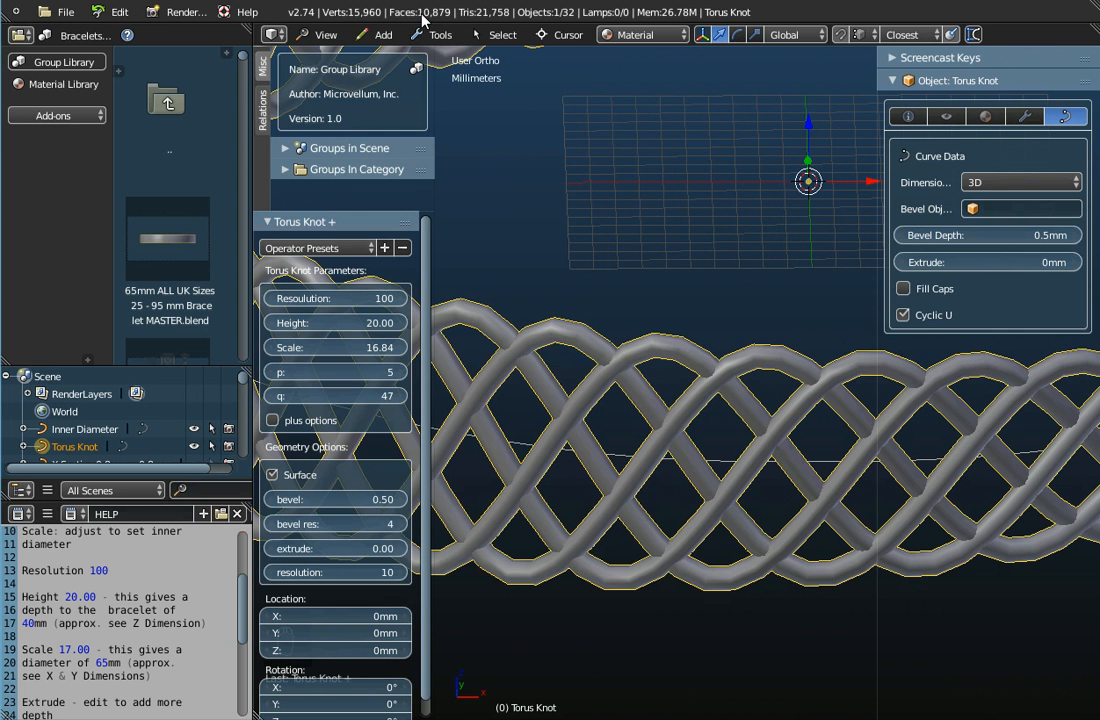
{"action": "left_click_drag", "start_coordinate": [399, 578], "coordinate": [399, 578]}
{"action": "left_click", "coordinate": [399, 578]}
{"action": "scroll", "coordinate": [622, 426], "scroll_direction": "down", "scroll_amount": 2}
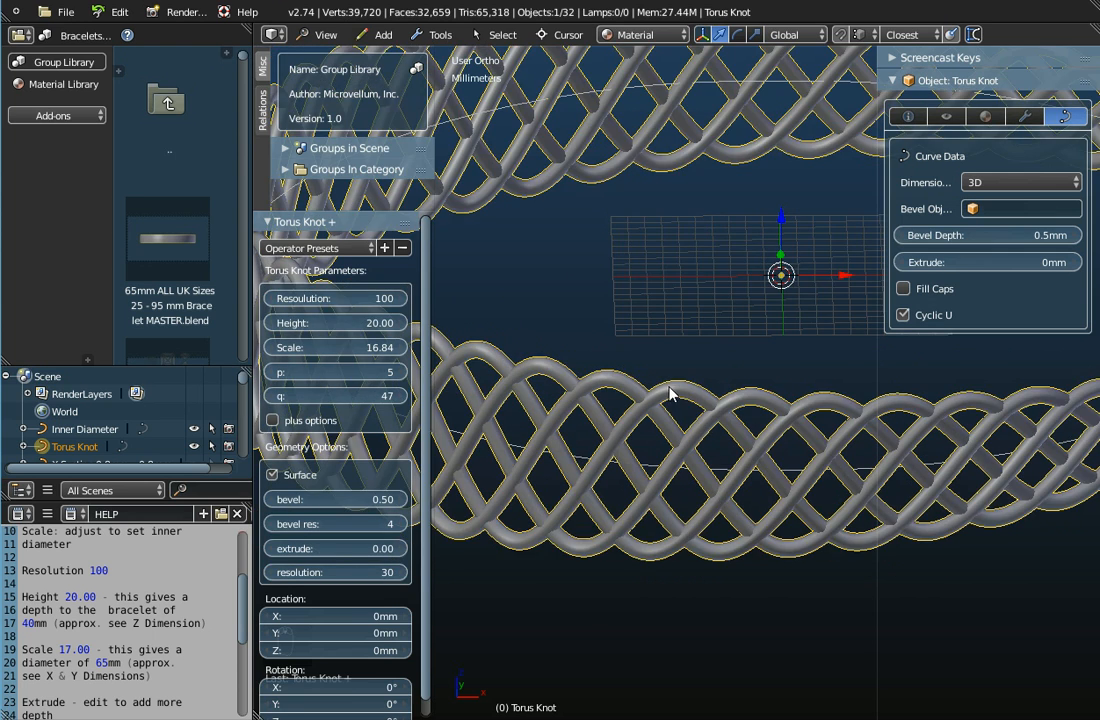
{"action": "scroll", "coordinate": [677, 390], "scroll_direction": "up", "scroll_amount": 6}
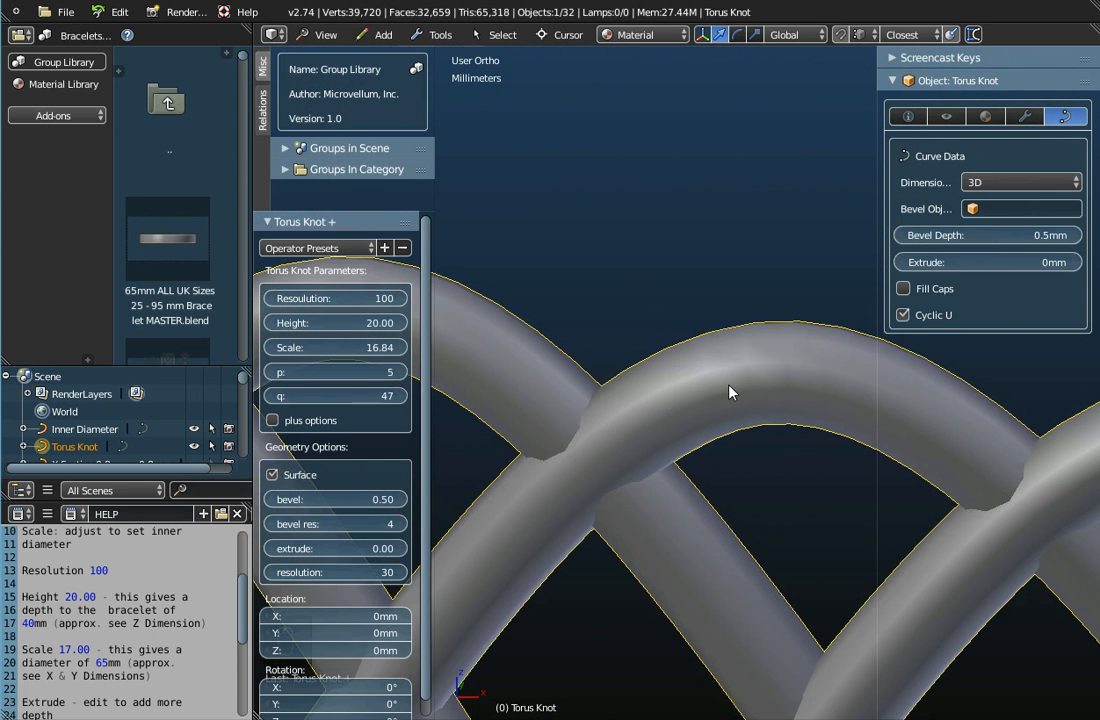
Try a greater height for the torus knot to widen the bracelet, and set the height back to 20.
{"action": "scroll", "coordinate": [730, 392], "scroll_direction": "down", "scroll_amount": 2}
{"action": "scroll", "coordinate": [730, 393], "scroll_direction": "down", "scroll_amount": 5}
{"action": "middle_click_drag", "start_coordinate": [729, 388], "coordinate": [477, 558]}
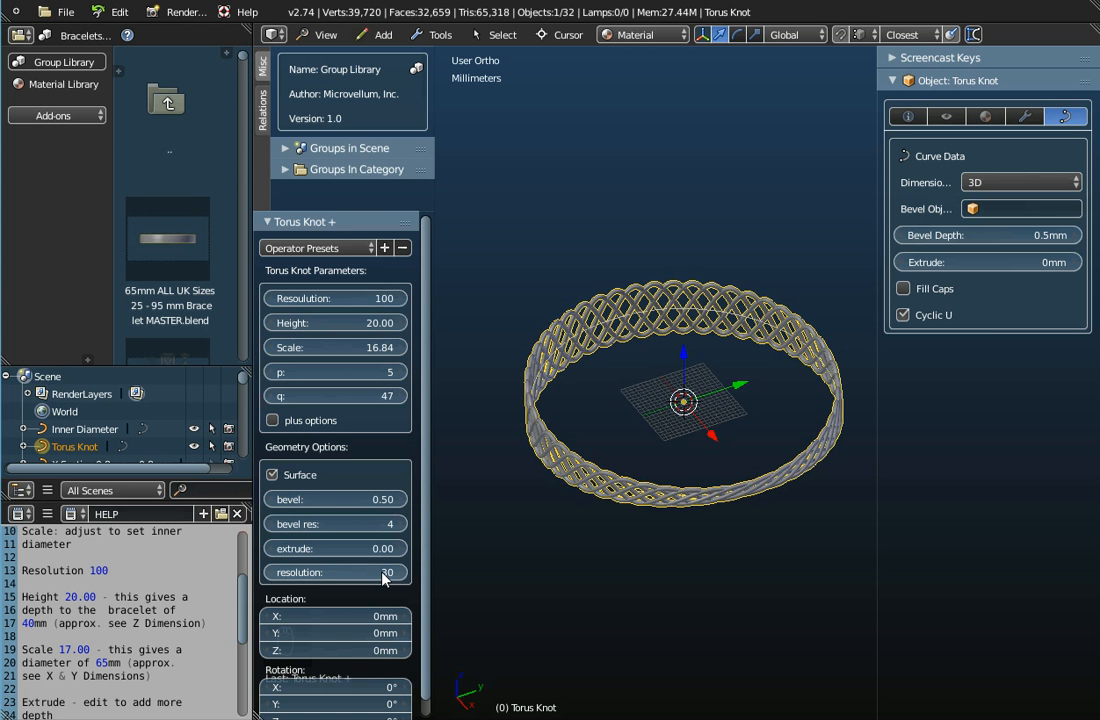
{"action": "scroll", "coordinate": [627, 426], "scroll_direction": "up", "scroll_amount": 3}
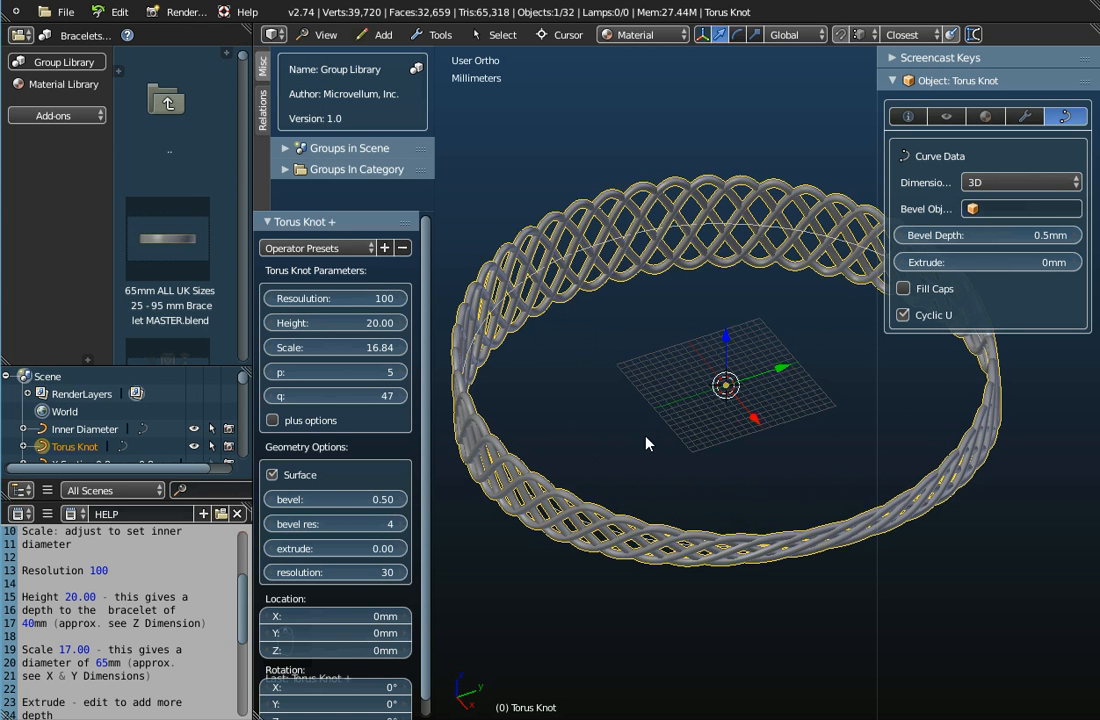
{"action": "scroll", "coordinate": [646, 437], "scroll_direction": "down", "scroll_amount": 2}
{"action": "mouse_move", "coordinate": [646, 443]}
{"action": "middle_mouse_down"}
{"action": "mouse_move", "coordinate": [687, 358]}
{"action": "mouse_move", "coordinate": [651, 430]}
{"action": "middle_mouse_up"}
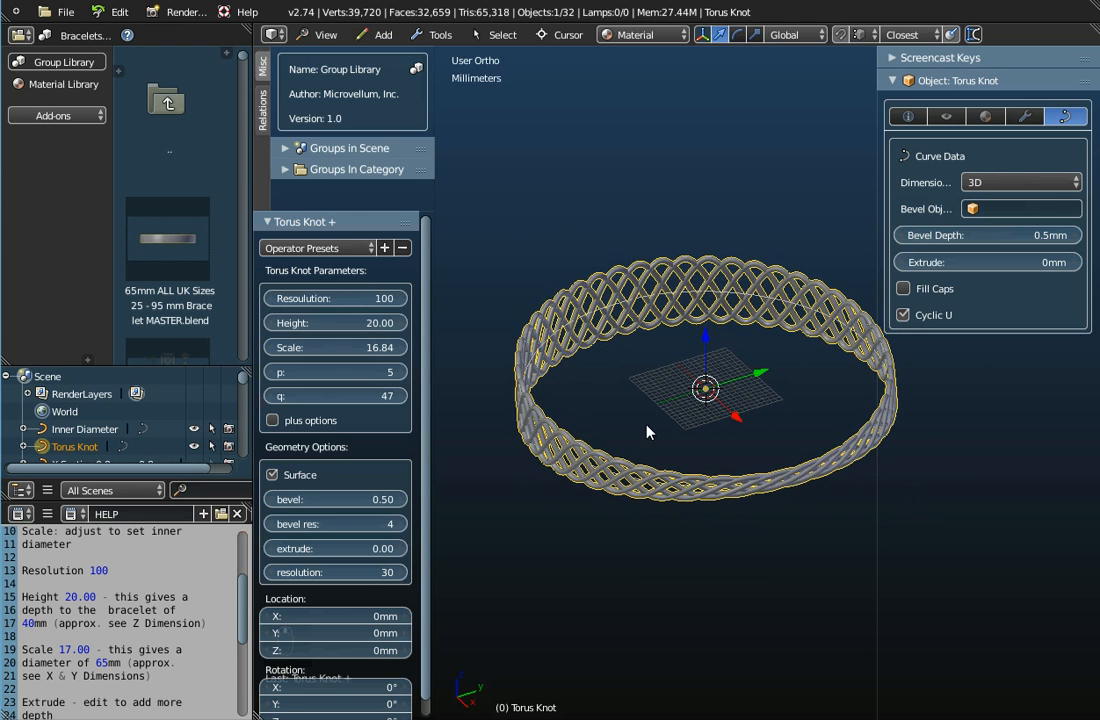
{"action": "left_click_drag", "start_coordinate": [359, 327], "coordinate": [324, 330]}
{"action": "left_click", "coordinate": [324, 328]}
{"action": "type", "text": "20"}
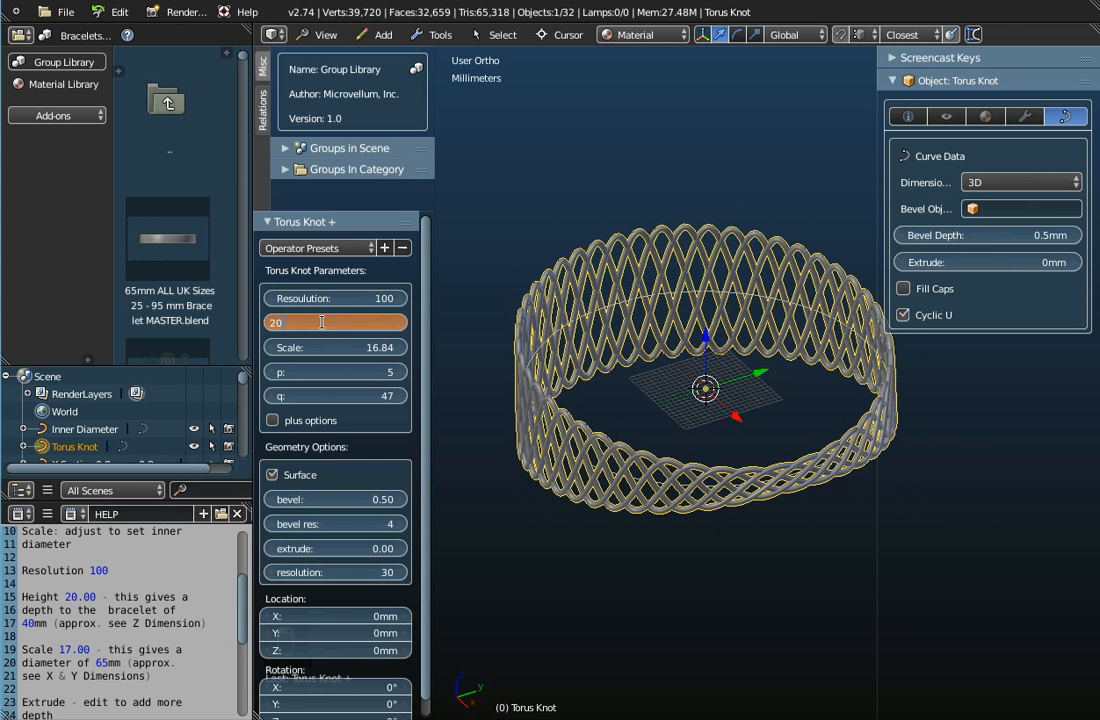
{"action": "key", "text": "Return"}
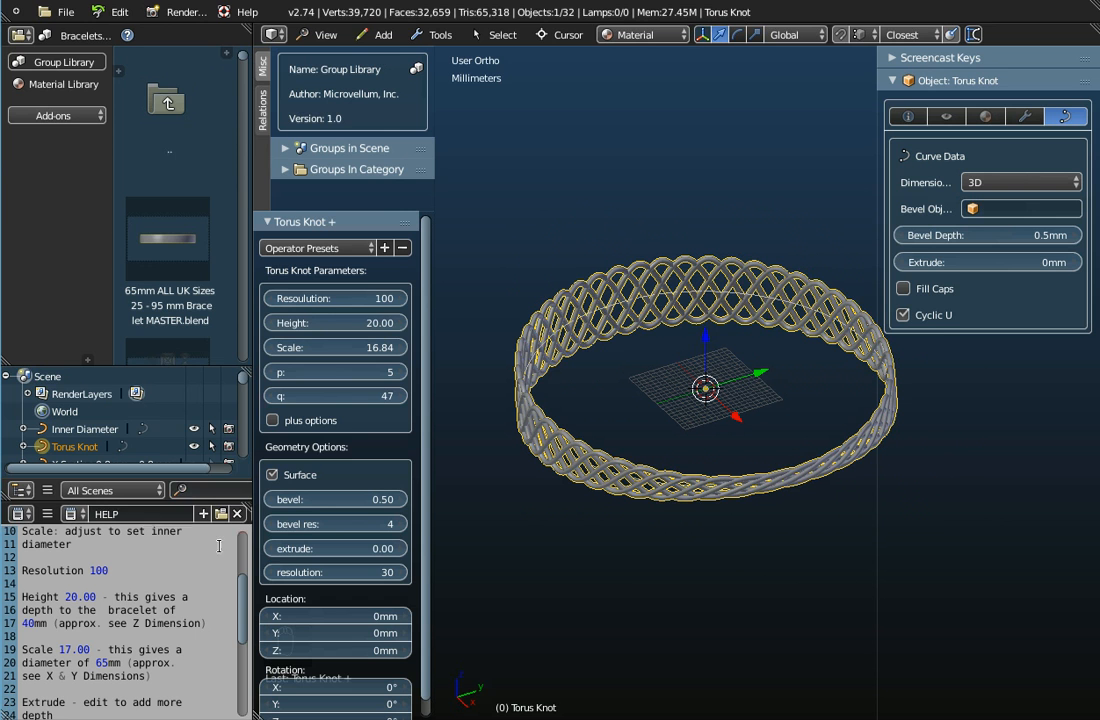
Read through the help notes from their beginning to the recommended p and q values.
{"action": "left_click", "coordinate": [26, 623]}
{"action": "key", "text": "ctrl+Home"}
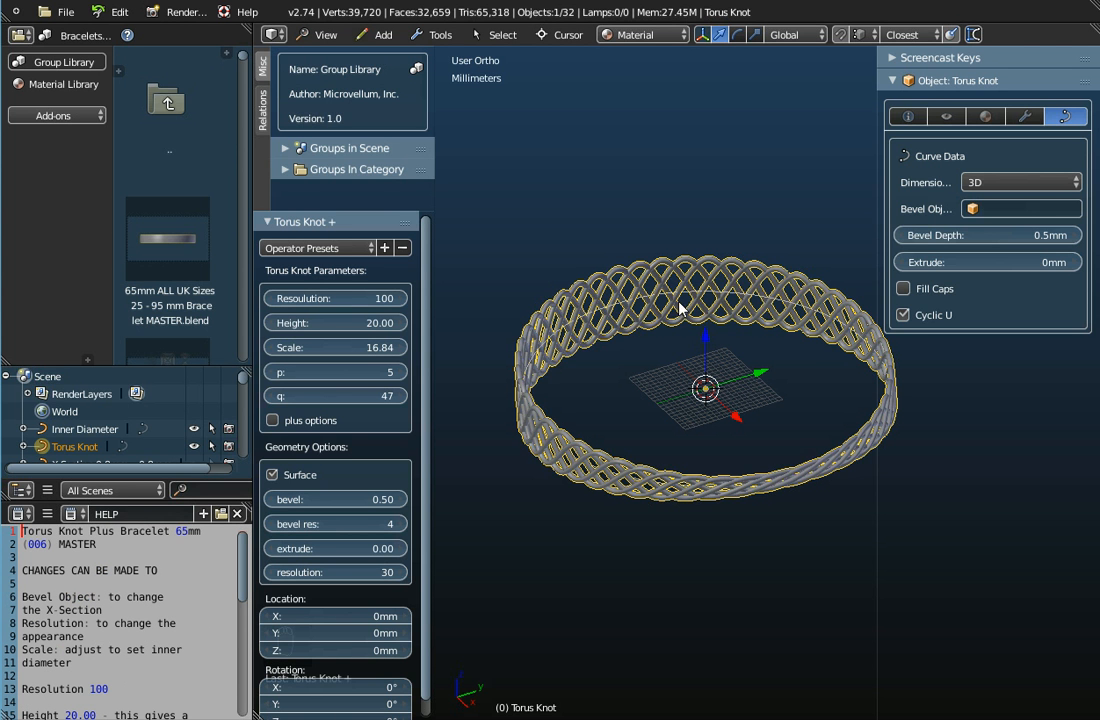
{"action": "middle_click_drag", "start_coordinate": [614, 384], "coordinate": [539, 426]}
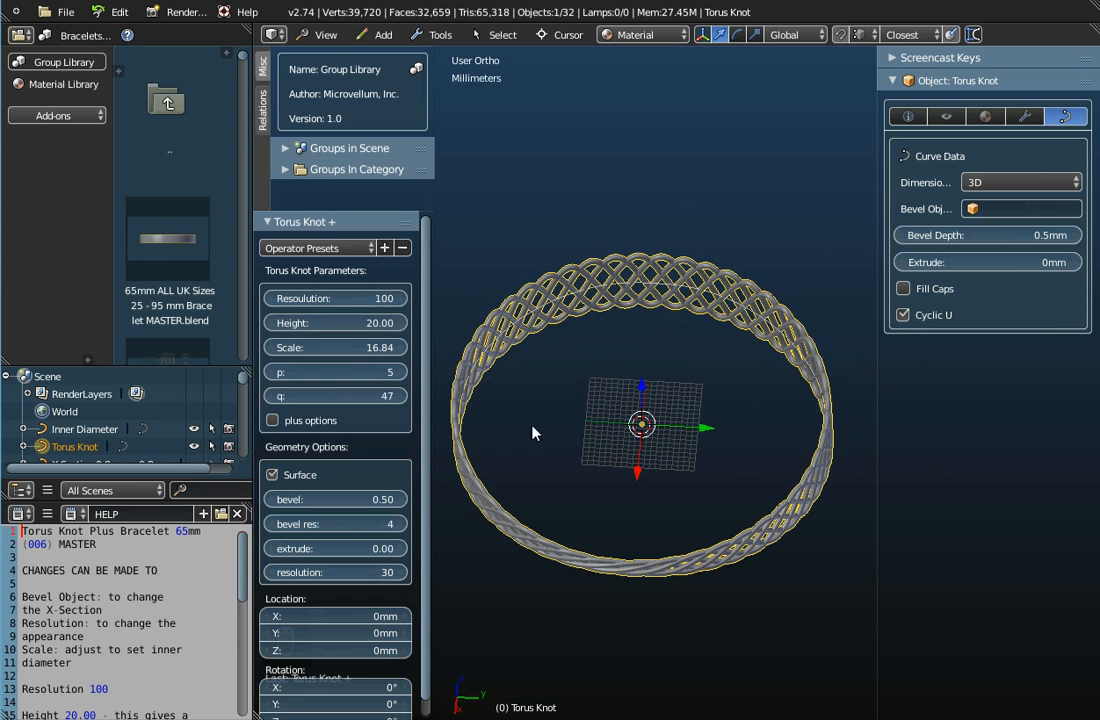
{"action": "scroll", "coordinate": [120, 620], "scroll_direction": "down", "scroll_amount": 5}
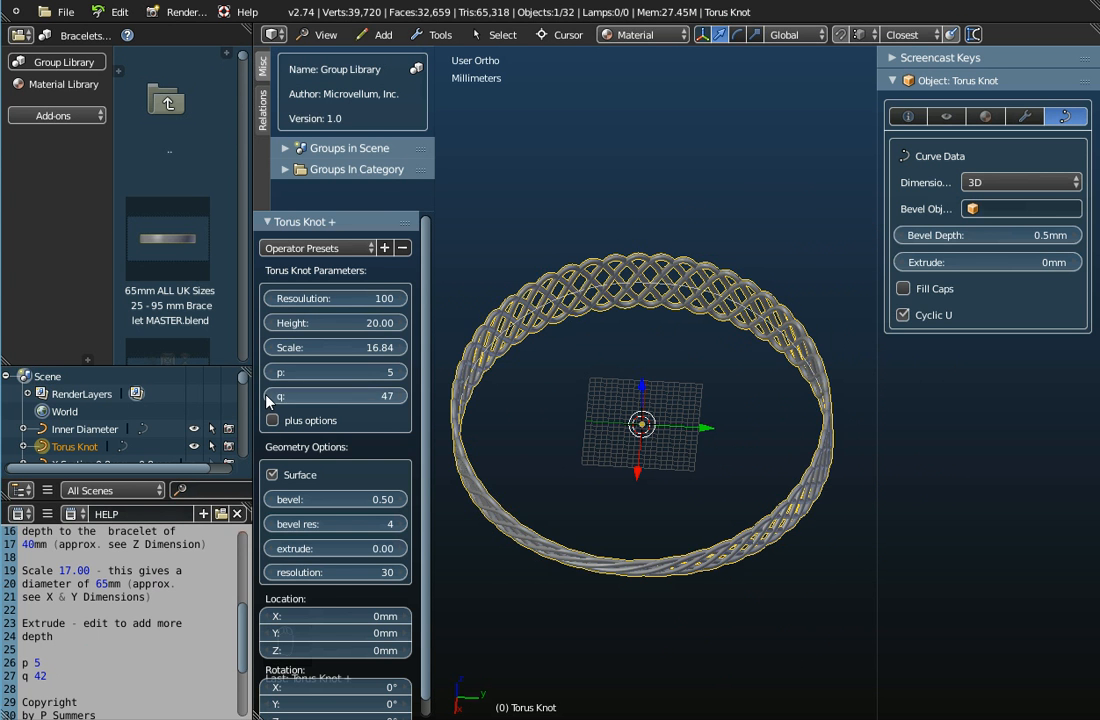
Lower the torus knot's q one unit at a time to 42 and inspect the bracelet's profile in the front view.
{"action": "middle_click_drag", "start_coordinate": [534, 467], "coordinate": [603, 405]}
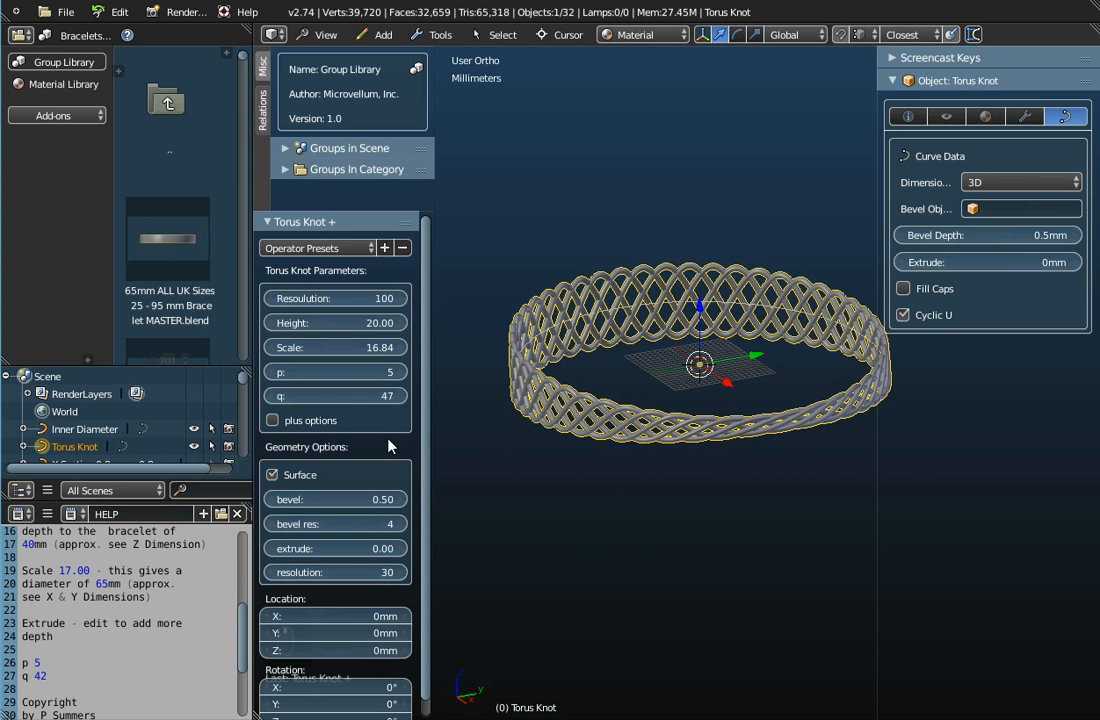
{"action": "left_click", "coordinate": [267, 396]}
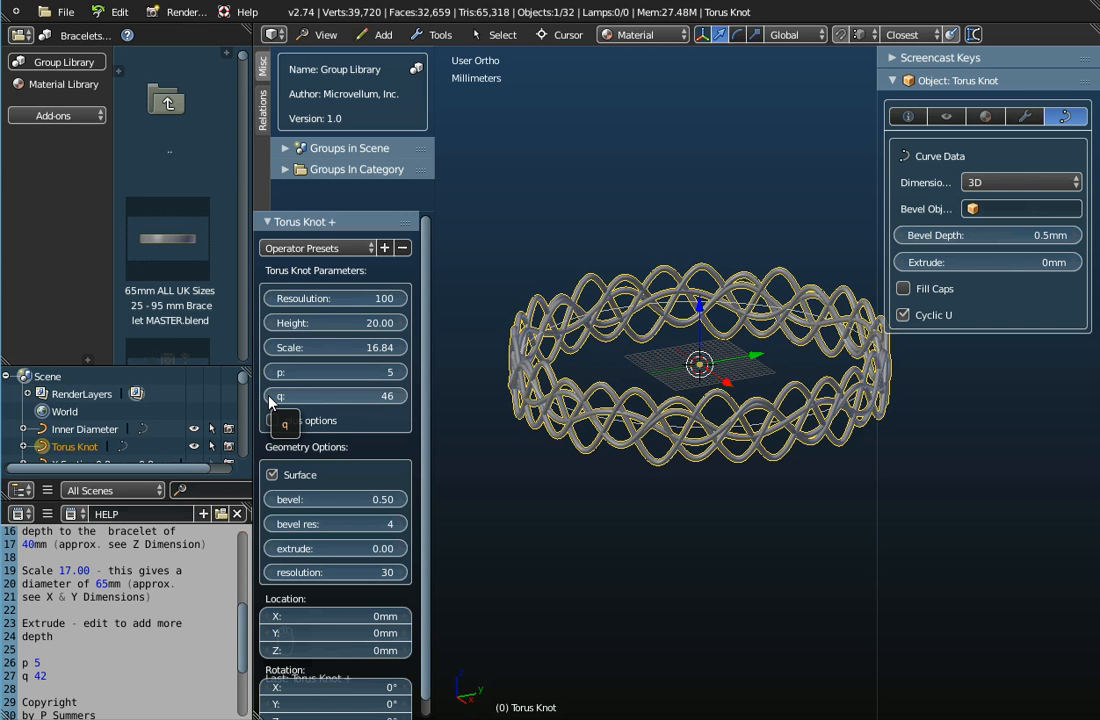
{"action": "left_click", "coordinate": [267, 396]}
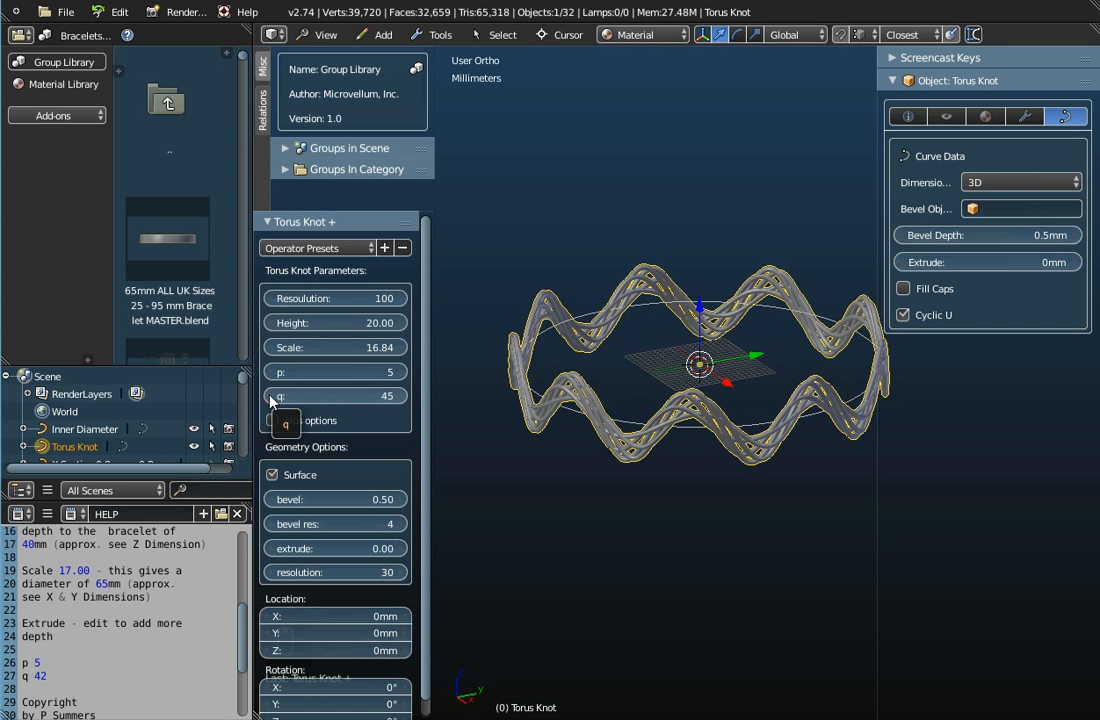
{"action": "left_click", "coordinate": [270, 399]}
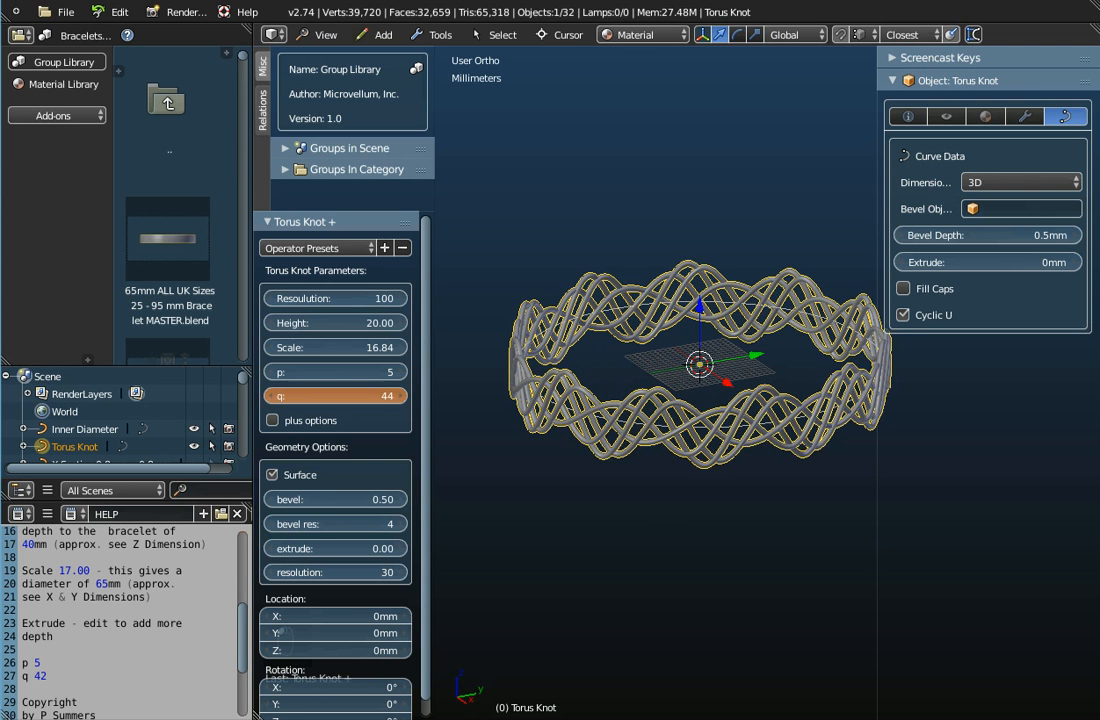
{"action": "left_click", "coordinate": [270, 399]}
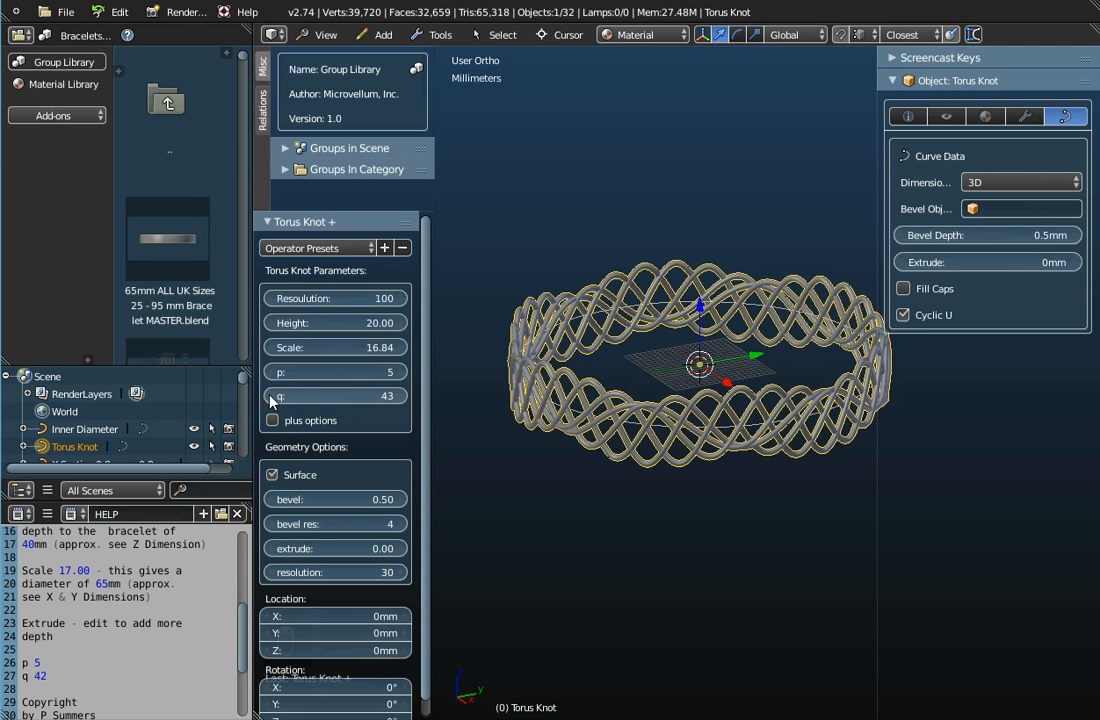
{"action": "left_click", "coordinate": [270, 399]}
{"action": "middle_click_drag", "start_coordinate": [574, 414], "coordinate": [589, 376]}
{"action": "scroll", "coordinate": [594, 376], "scroll_direction": "down", "scroll_amount": 3}
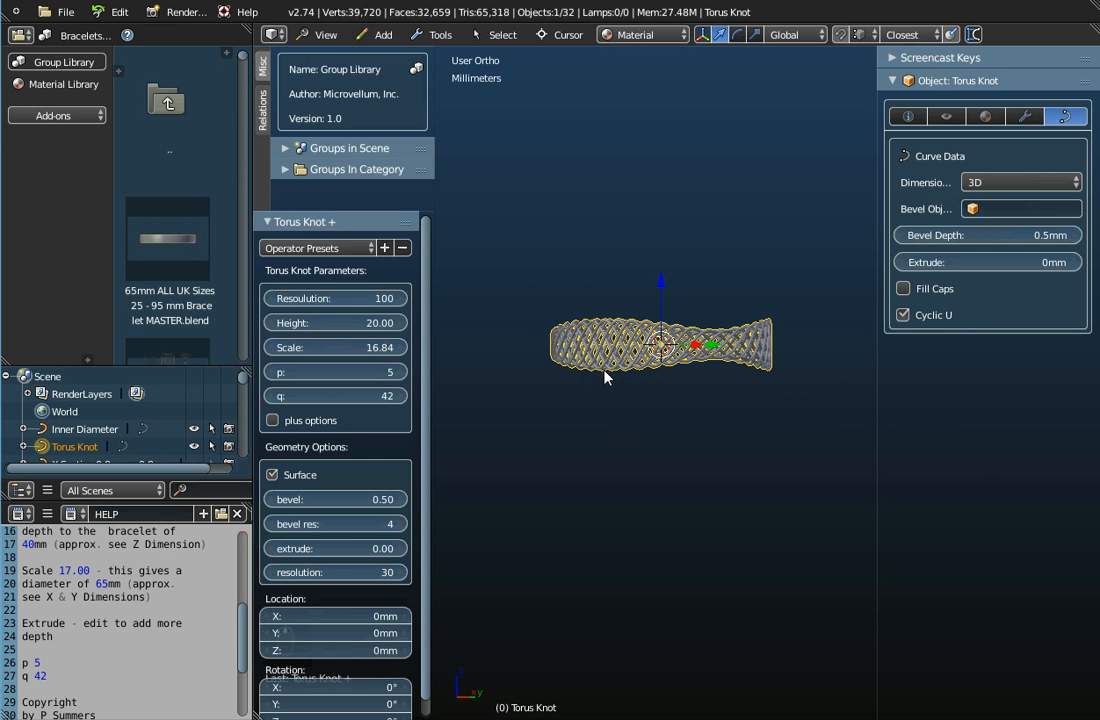
{"action": "left_click", "coordinate": [320, 34]}
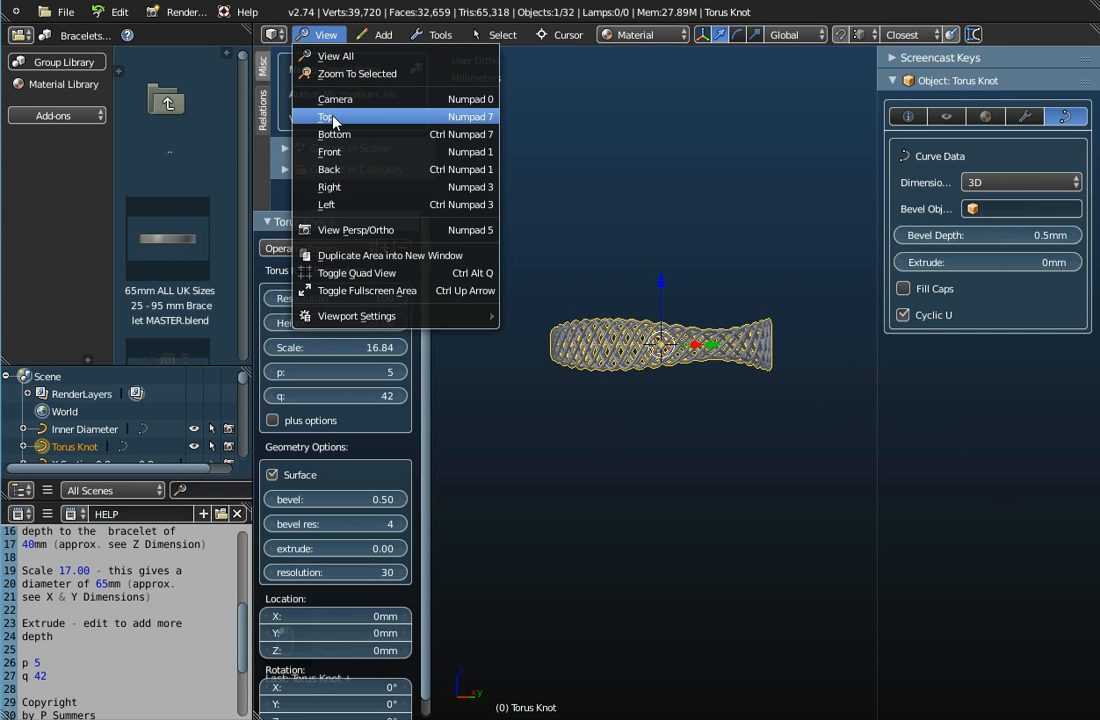
{"action": "left_click", "coordinate": [340, 151]}
{"action": "scroll", "coordinate": [716, 380], "scroll_direction": "up", "scroll_amount": 3}
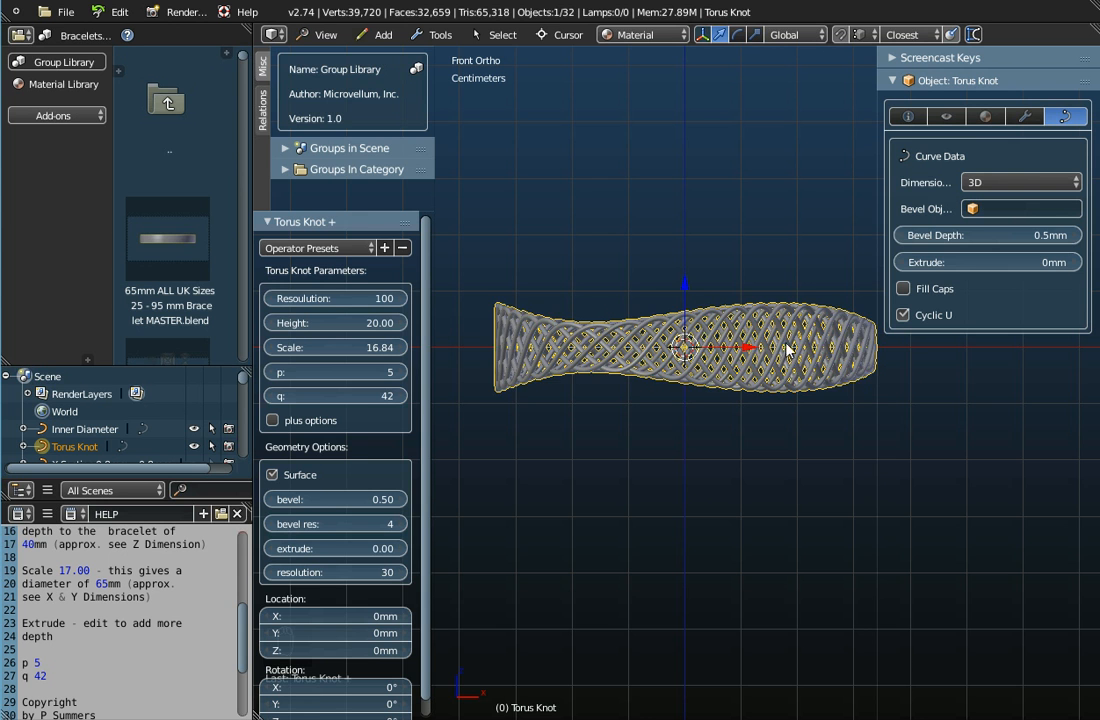
{"action": "scroll", "coordinate": [745, 347], "scroll_direction": "down", "scroll_amount": 1}
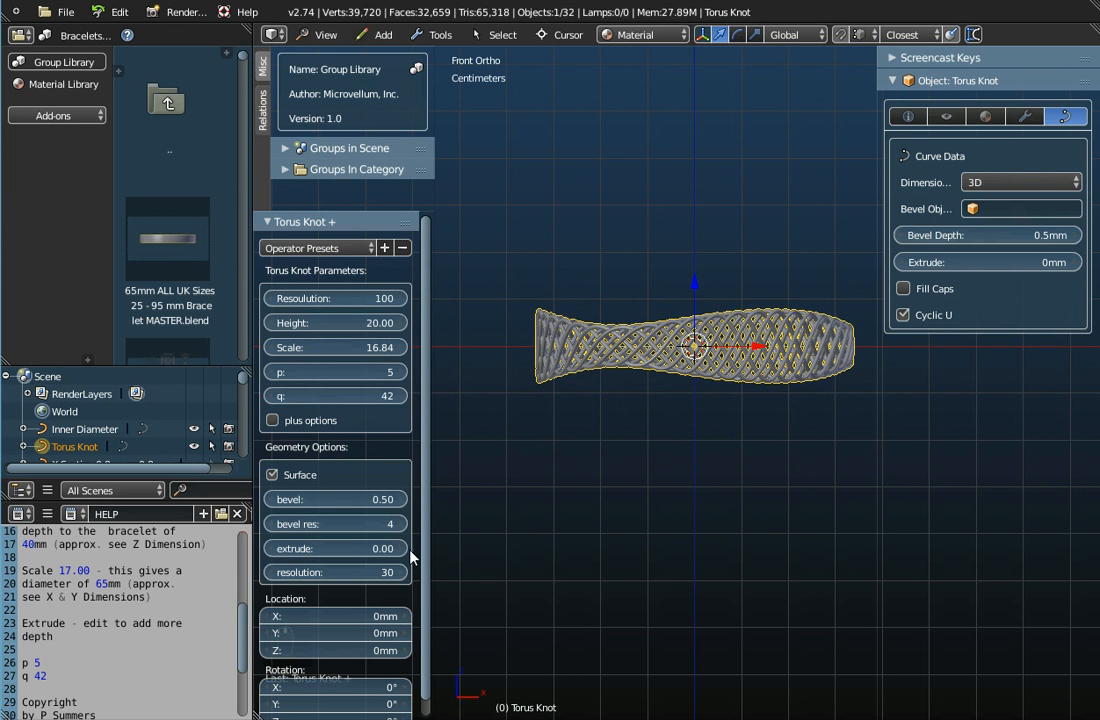
Raise q to 48 and reduce it to 47 to compare how the weave's profile changes.
{"action": "left_click", "coordinate": [403, 397]}
{"action": "left_click", "coordinate": [404, 397]}
{"action": "left_click", "coordinate": [404, 397]}
{"action": "left_click", "coordinate": [404, 397]}
{"action": "left_click", "coordinate": [404, 397]}
{"action": "left_click", "coordinate": [404, 397]}
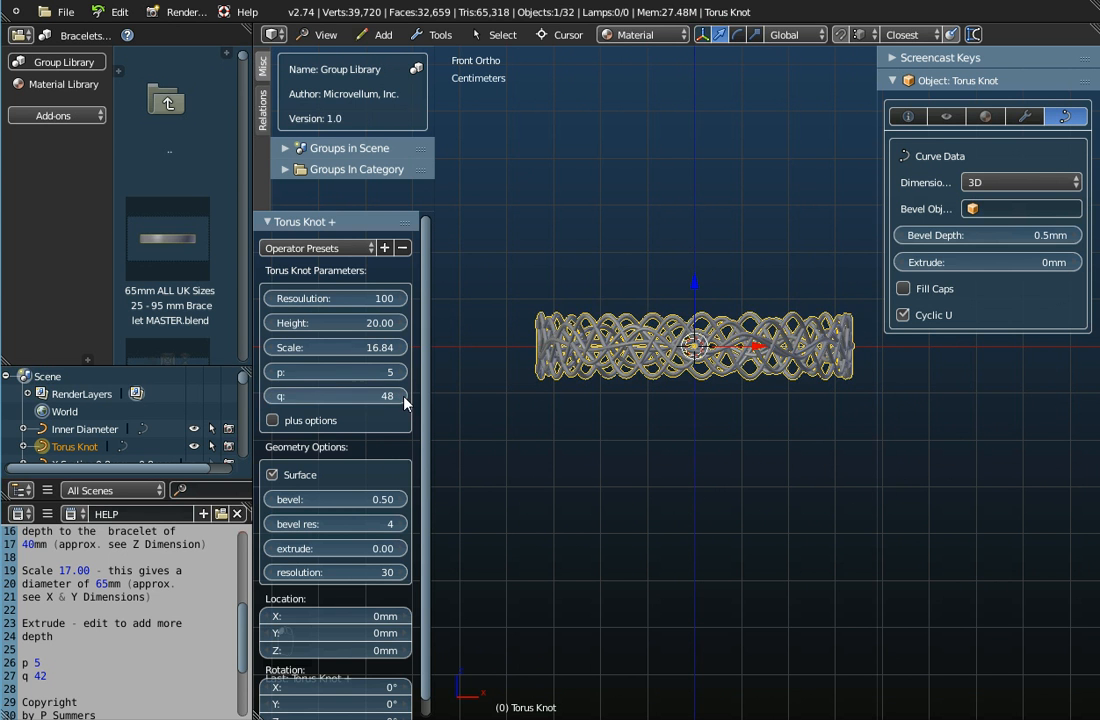
{"action": "left_click", "coordinate": [273, 396]}
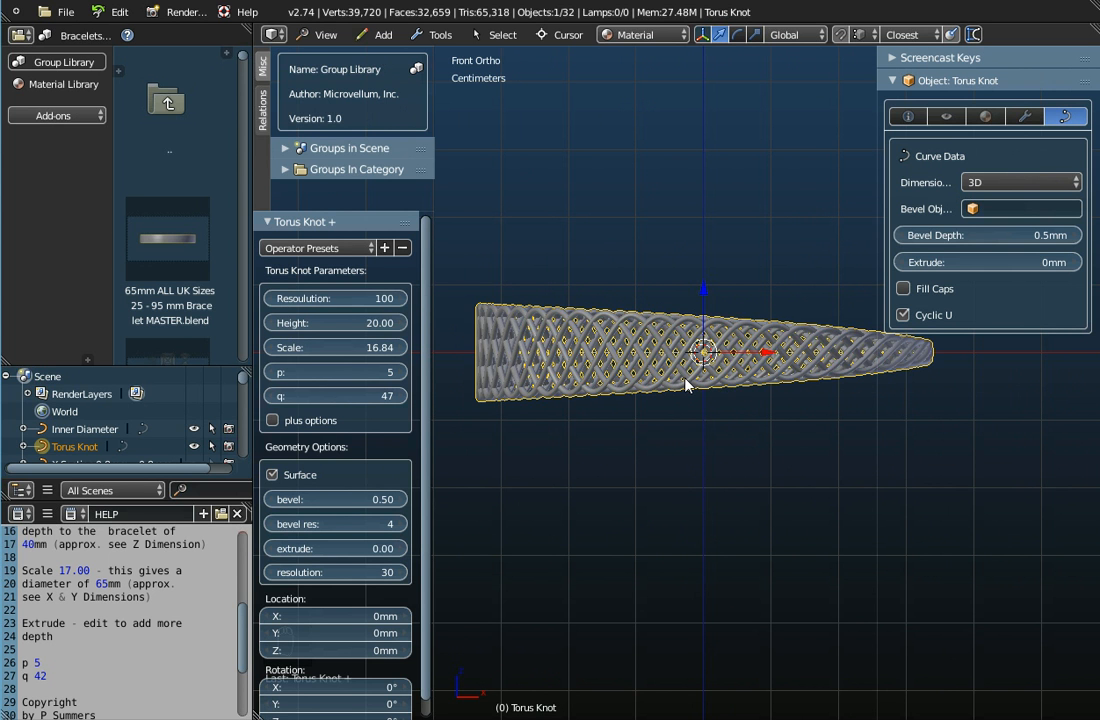
Try raising the torus knot's q to 52 and inspect the weave from a slight angle.
{"action": "left_click", "coordinate": [402, 397]}
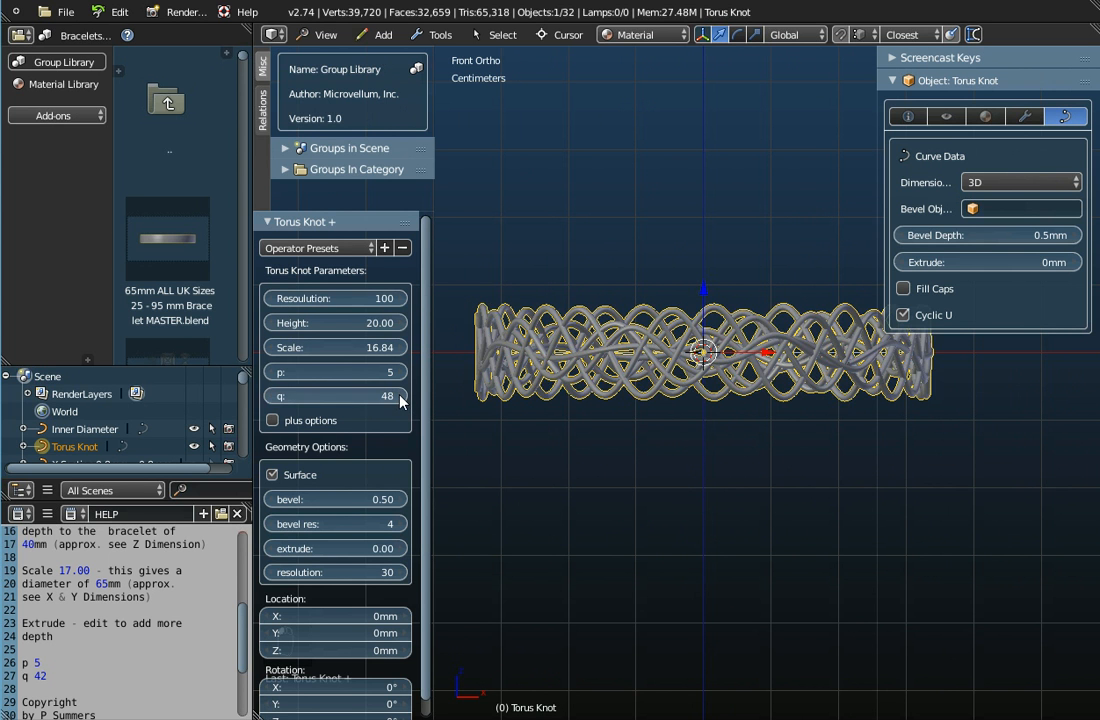
{"action": "left_click", "coordinate": [402, 397]}
{"action": "left_click", "coordinate": [402, 397]}
{"action": "left_click", "coordinate": [402, 397]}
{"action": "left_click", "coordinate": [402, 397]}
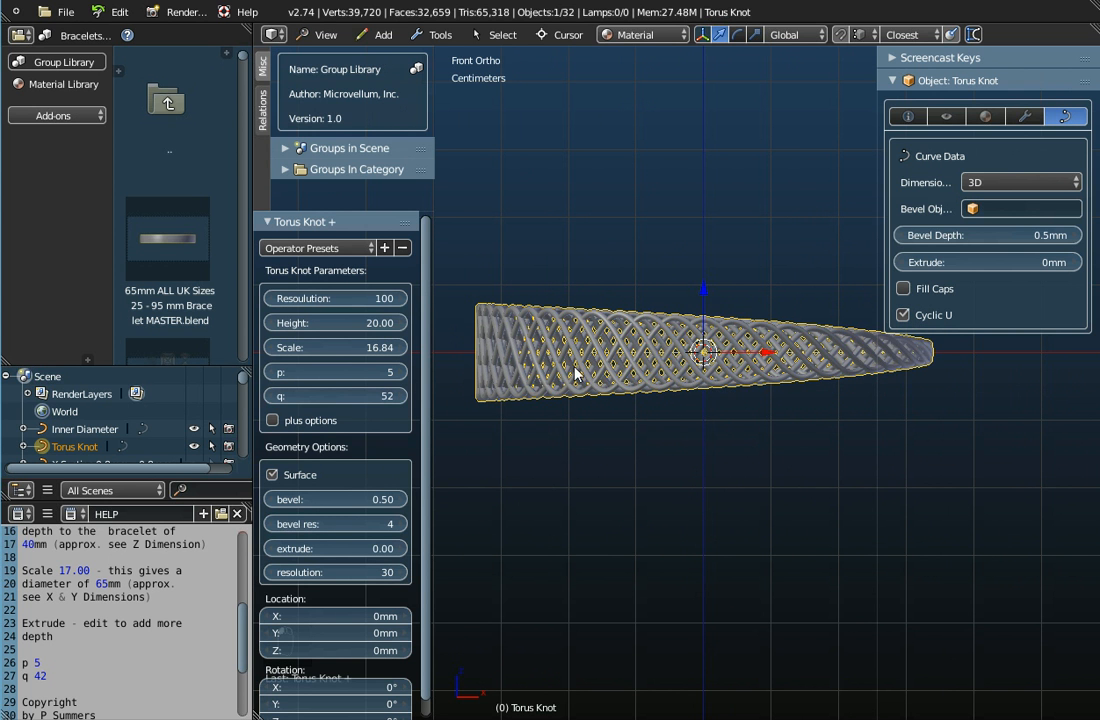
{"action": "middle_click_drag", "start_coordinate": [606, 369], "coordinate": [596, 398]}
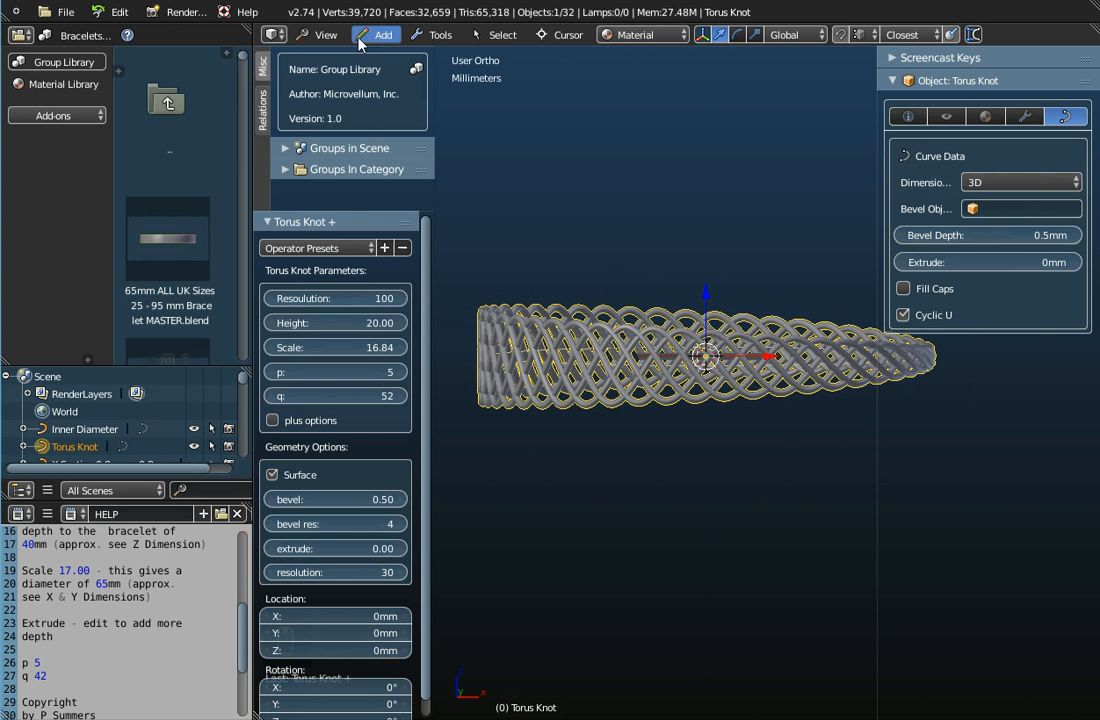
Return to the front view and try raising the torus knot's q one unit at a time to 57.
{"action": "left_click", "coordinate": [322, 35]}
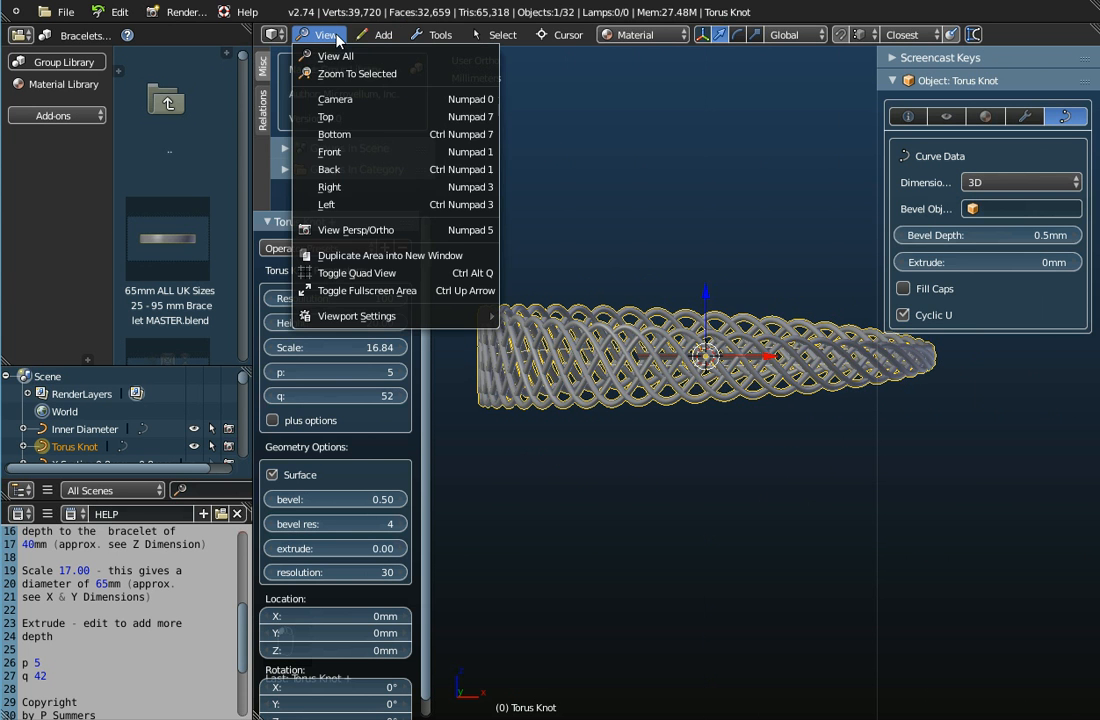
{"action": "left_click", "coordinate": [339, 152]}
{"action": "left_click", "coordinate": [402, 396]}
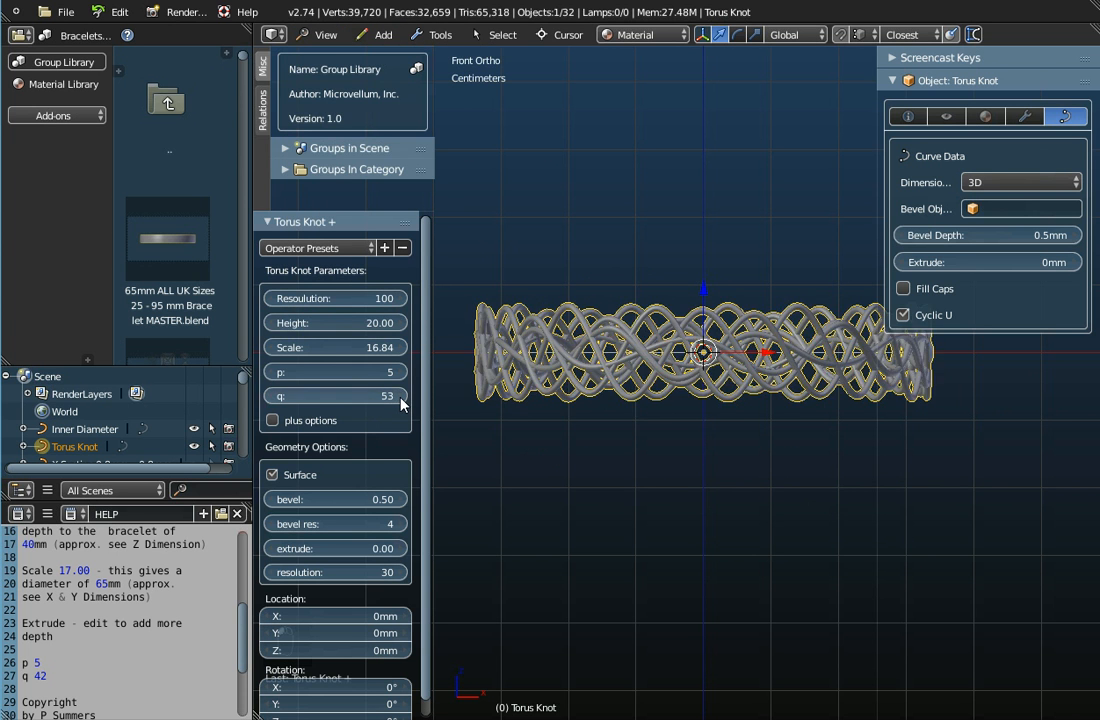
{"action": "left_click", "coordinate": [402, 396]}
{"action": "left_click", "coordinate": [402, 396]}
{"action": "left_click", "coordinate": [402, 396]}
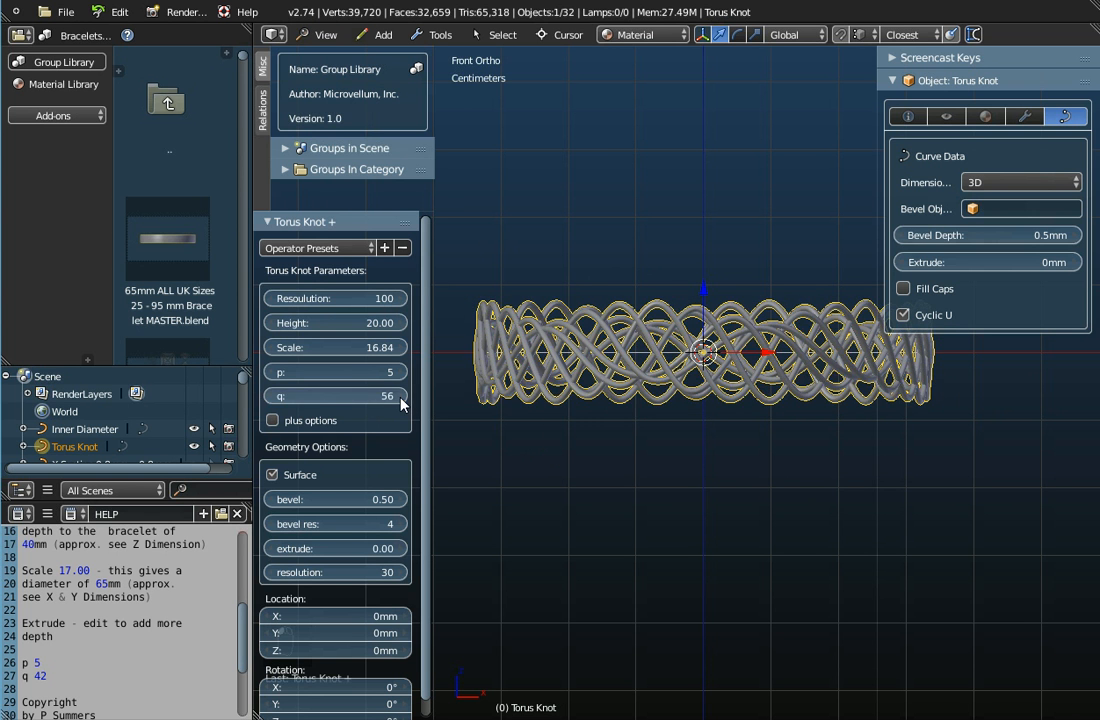
{"action": "left_click", "coordinate": [402, 396]}
{"action": "scroll", "coordinate": [485, 326], "scroll_direction": "down", "scroll_amount": 2}
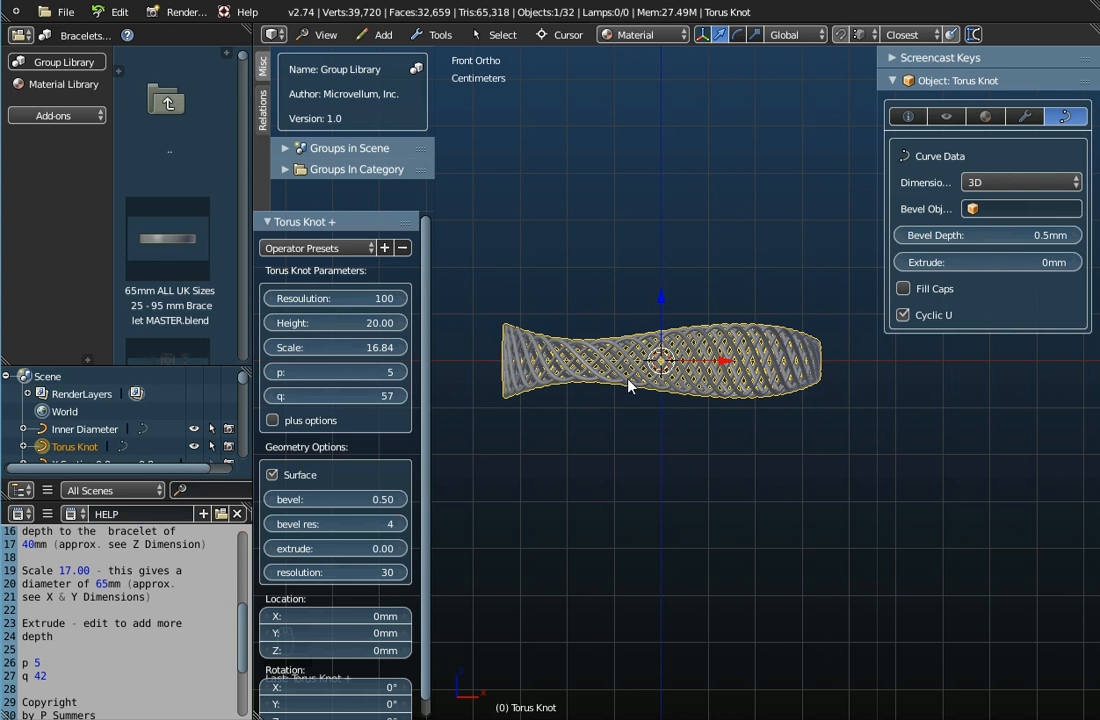
Try raising the torus knot's q unit by unit to 80 while comparing the weave patterns.
{"action": "left_click", "coordinate": [402, 396]}
{"action": "left_click", "coordinate": [402, 396]}
{"action": "left_click", "coordinate": [402, 396]}
{"action": "left_click", "coordinate": [402, 396]}
{"action": "left_click", "coordinate": [402, 396]}
{"action": "left_click", "coordinate": [403, 396]}
{"action": "left_click", "coordinate": [403, 396]}
{"action": "left_click", "coordinate": [403, 396]}
{"action": "left_click", "coordinate": [403, 396]}
{"action": "left_click", "coordinate": [403, 397]}
{"action": "left_click", "coordinate": [403, 397]}
{"action": "left_click", "coordinate": [403, 397]}
{"action": "left_click", "coordinate": [403, 397]}
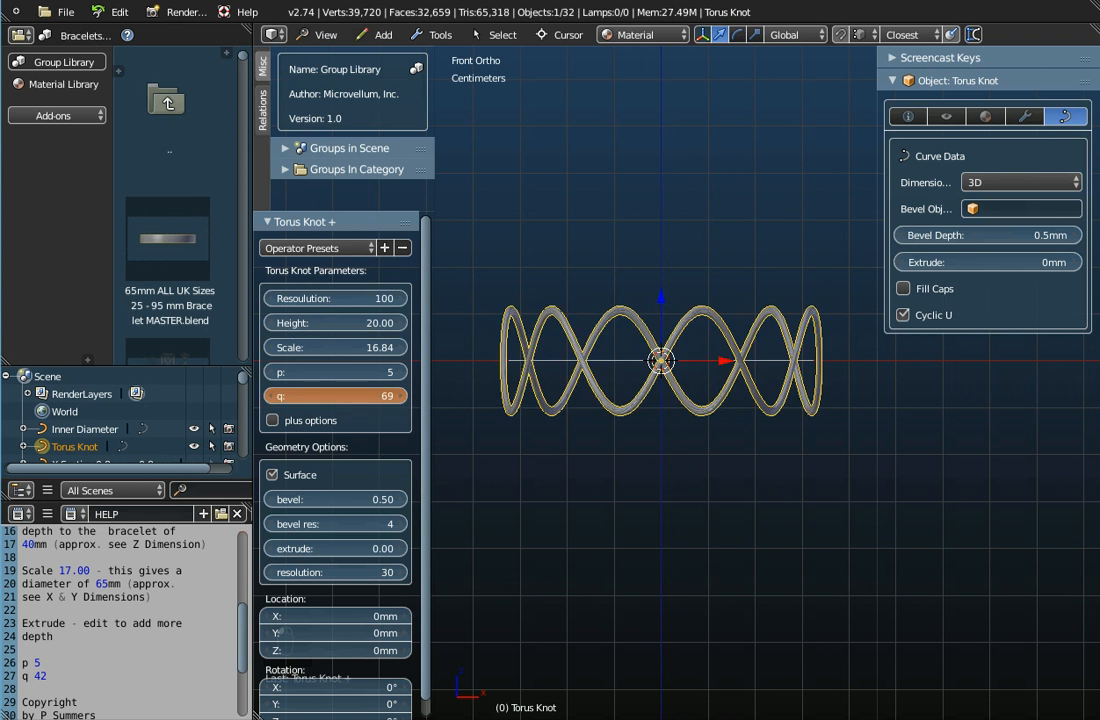
{"action": "left_click", "coordinate": [403, 397]}
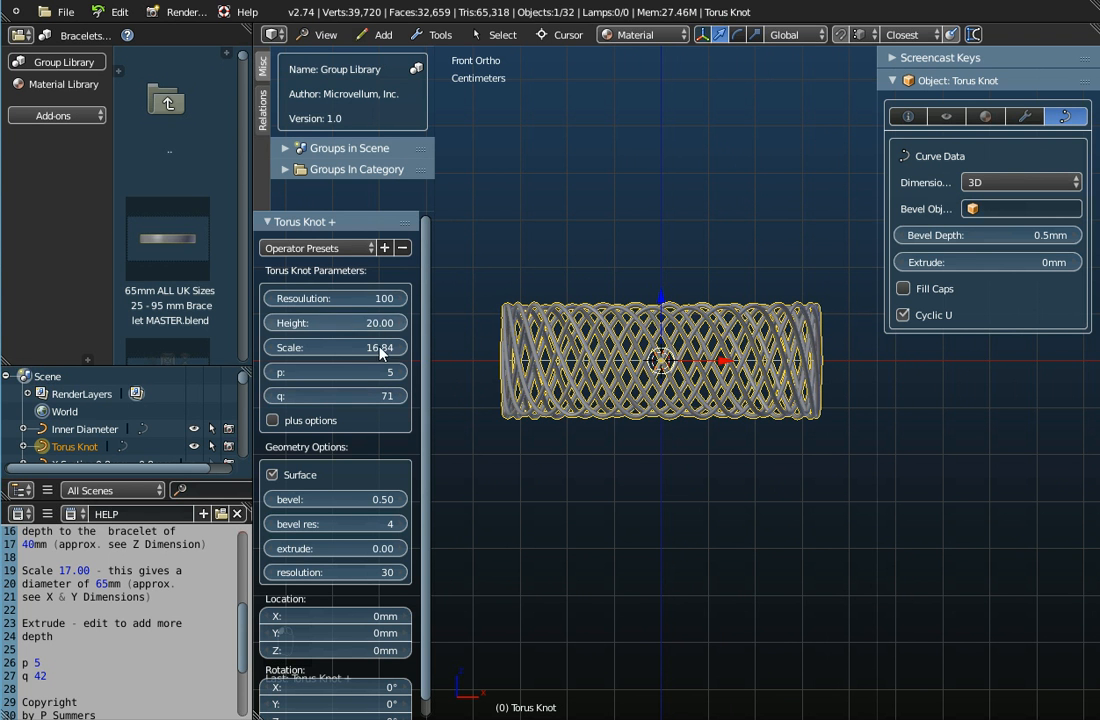
{"action": "left_click", "coordinate": [403, 397]}
{"action": "left_click", "coordinate": [403, 397]}
{"action": "left_click", "coordinate": [403, 397]}
{"action": "left_click", "coordinate": [403, 397]}
{"action": "left_click", "coordinate": [403, 397]}
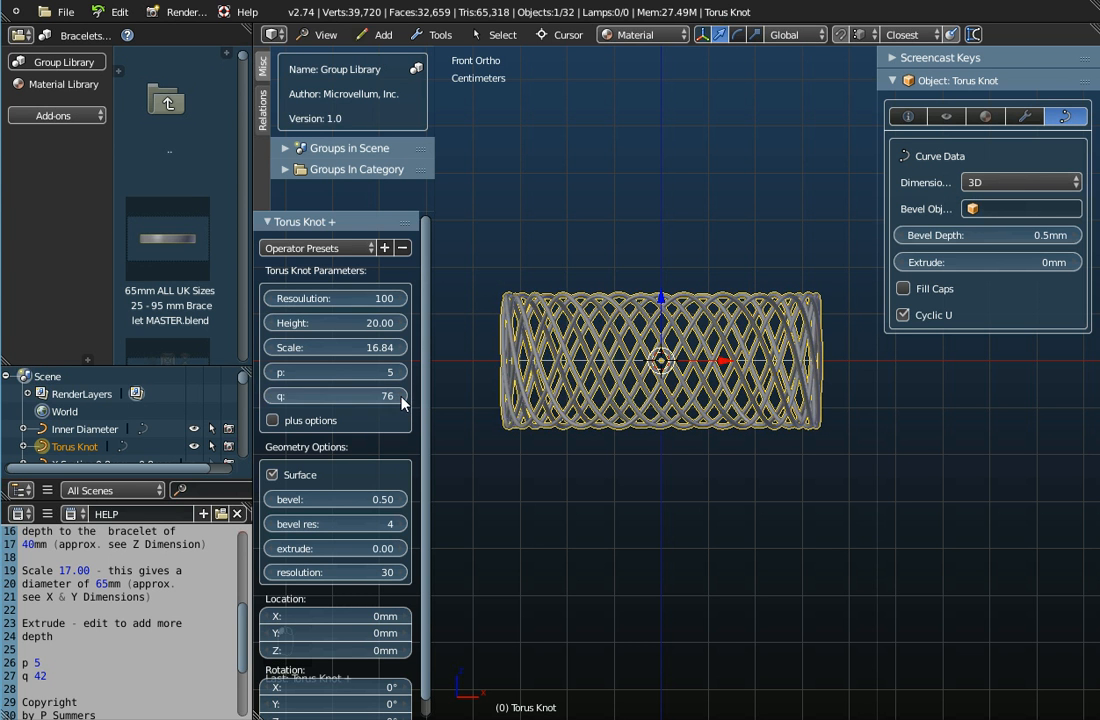
{"action": "left_click", "coordinate": [403, 397]}
{"action": "left_click", "coordinate": [403, 397]}
{"action": "left_click", "coordinate": [403, 397]}
{"action": "left_click", "coordinate": [403, 397]}
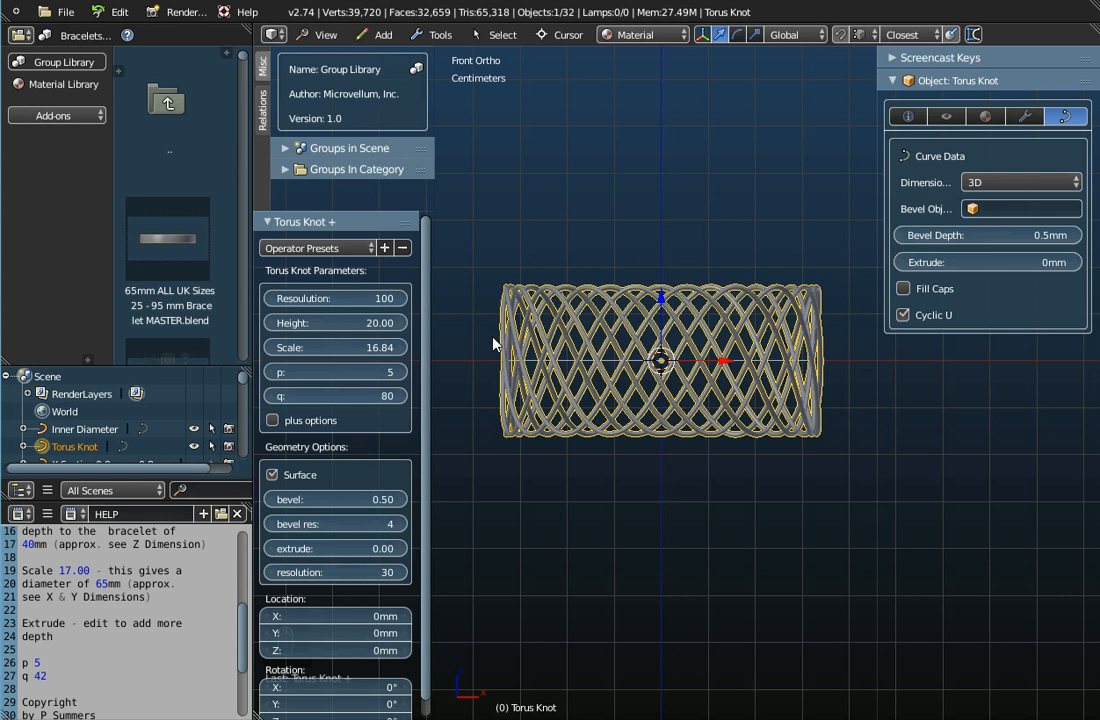
Lower the torus knot's q step by step back to 42 and inspect the woven bracelet from an angle.
{"action": "left_click", "coordinate": [268, 396]}
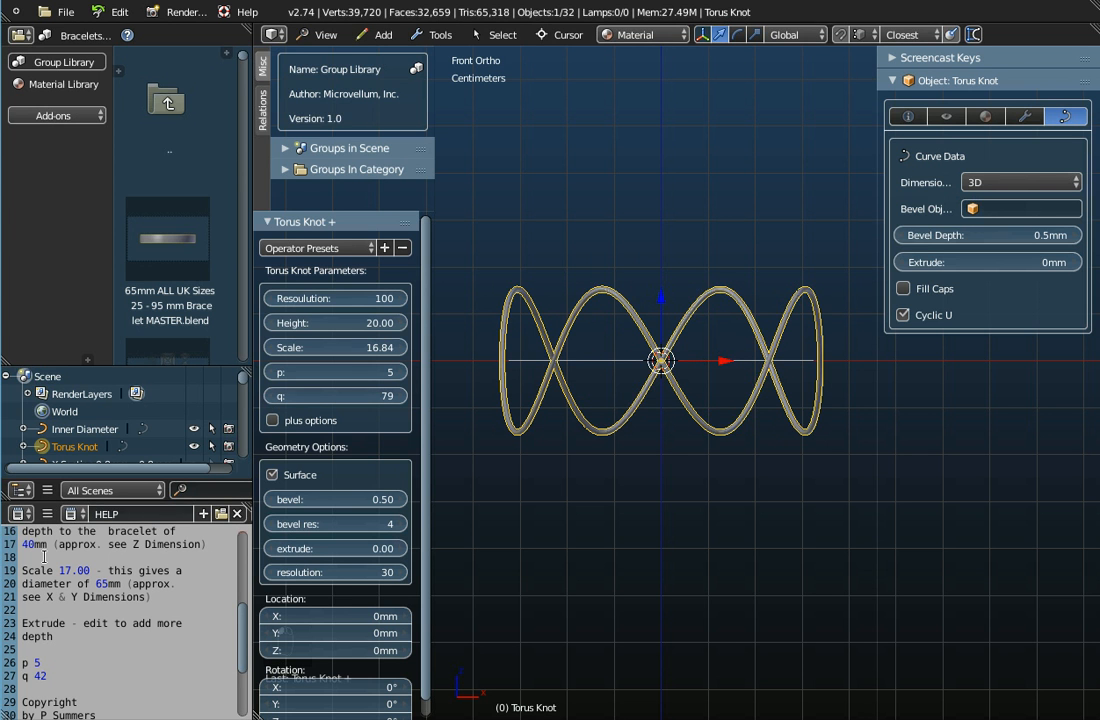
{"action": "left_click", "coordinate": [274, 397]}
{"action": "left_click", "coordinate": [274, 397]}
{"action": "left_click", "coordinate": [274, 397]}
{"action": "left_click", "coordinate": [274, 397]}
{"action": "left_click", "coordinate": [274, 397]}
{"action": "left_click", "coordinate": [274, 397]}
{"action": "left_click", "coordinate": [274, 397]}
{"action": "left_click", "coordinate": [274, 397]}
{"action": "left_click", "coordinate": [274, 397]}
{"action": "left_click", "coordinate": [274, 397]}
{"action": "left_click", "coordinate": [274, 397]}
{"action": "left_click", "coordinate": [274, 397]}
{"action": "left_click", "coordinate": [274, 397]}
{"action": "left_click", "coordinate": [274, 397]}
{"action": "left_click", "coordinate": [274, 397]}
{"action": "left_click", "coordinate": [274, 397]}
{"action": "left_click", "coordinate": [274, 397]}
{"action": "left_click", "coordinate": [274, 397]}
{"action": "left_click", "coordinate": [274, 397]}
{"action": "left_click", "coordinate": [274, 397]}
{"action": "left_click", "coordinate": [274, 397]}
{"action": "left_click", "coordinate": [274, 397]}
{"action": "left_click", "coordinate": [274, 397]}
{"action": "left_click", "coordinate": [274, 397]}
{"action": "left_click", "coordinate": [274, 397]}
{"action": "left_click", "coordinate": [274, 397]}
{"action": "left_click", "coordinate": [274, 397]}
{"action": "left_click", "coordinate": [274, 397]}
{"action": "left_click", "coordinate": [274, 397]}
{"action": "left_click", "coordinate": [274, 397]}
{"action": "left_click", "coordinate": [274, 397]}
{"action": "left_click", "coordinate": [274, 397]}
{"action": "middle_click_drag", "start_coordinate": [630, 357], "coordinate": [697, 425]}
{"action": "scroll", "coordinate": [697, 425], "scroll_direction": "up", "scroll_amount": 2}
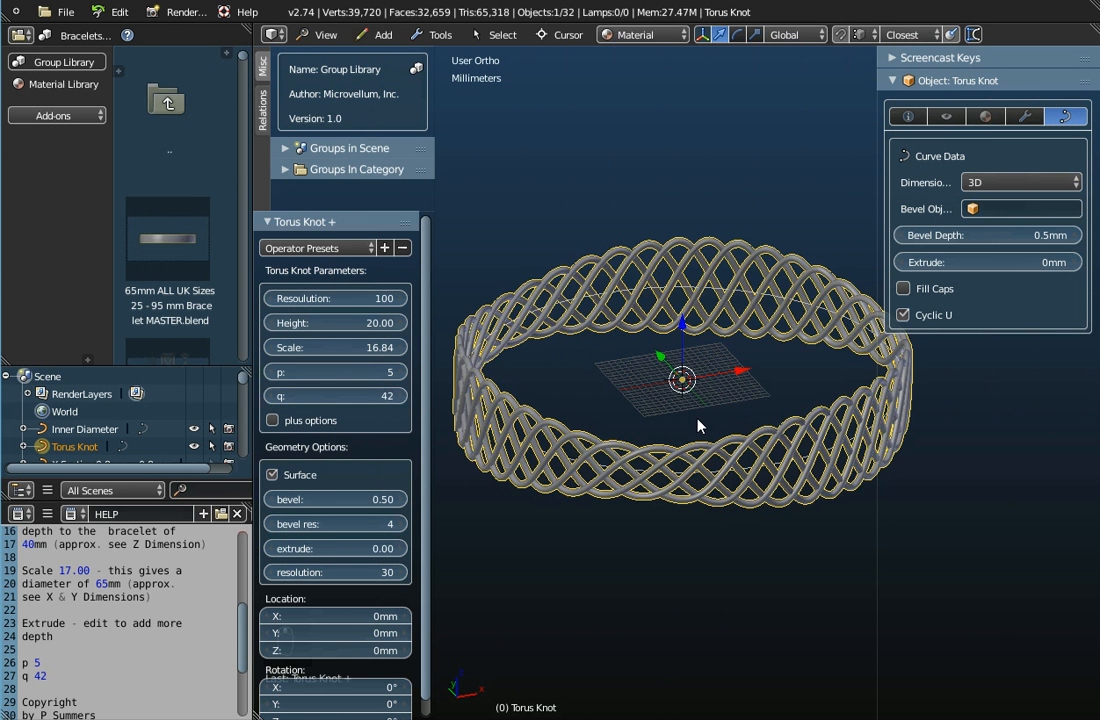
{"action": "scroll", "coordinate": [698, 425], "scroll_direction": "down", "scroll_amount": 1}
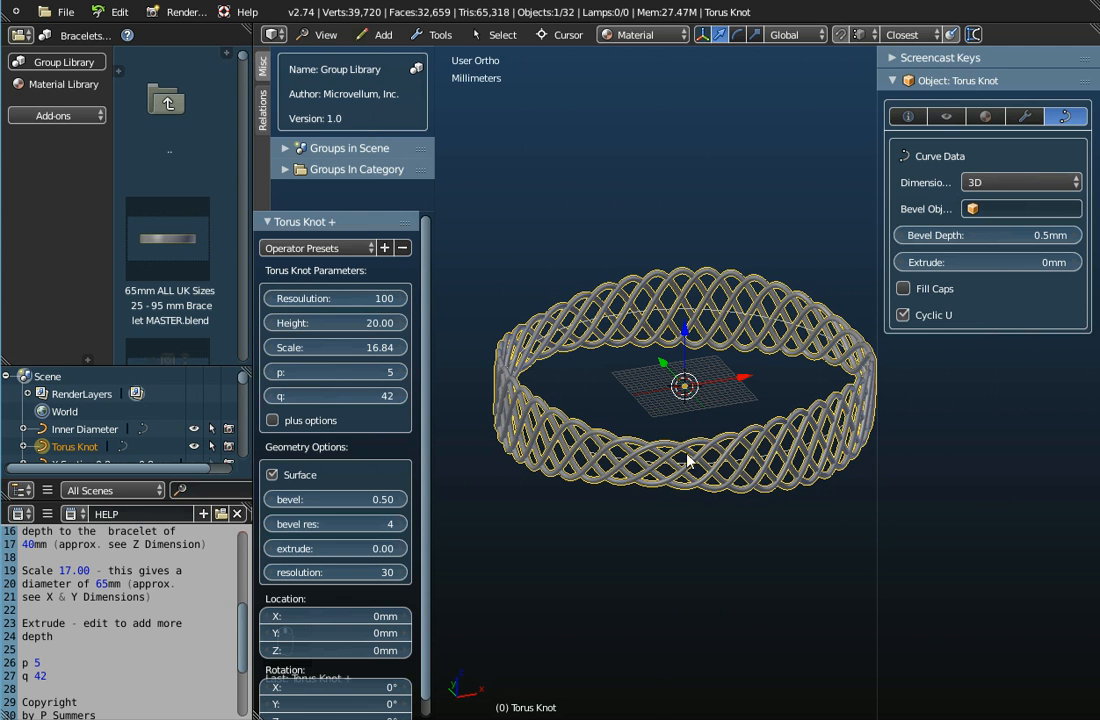
Thicken the bracelet's strands by setting the torus knot's bevel to 1.
{"action": "left_click", "coordinate": [312, 499]}
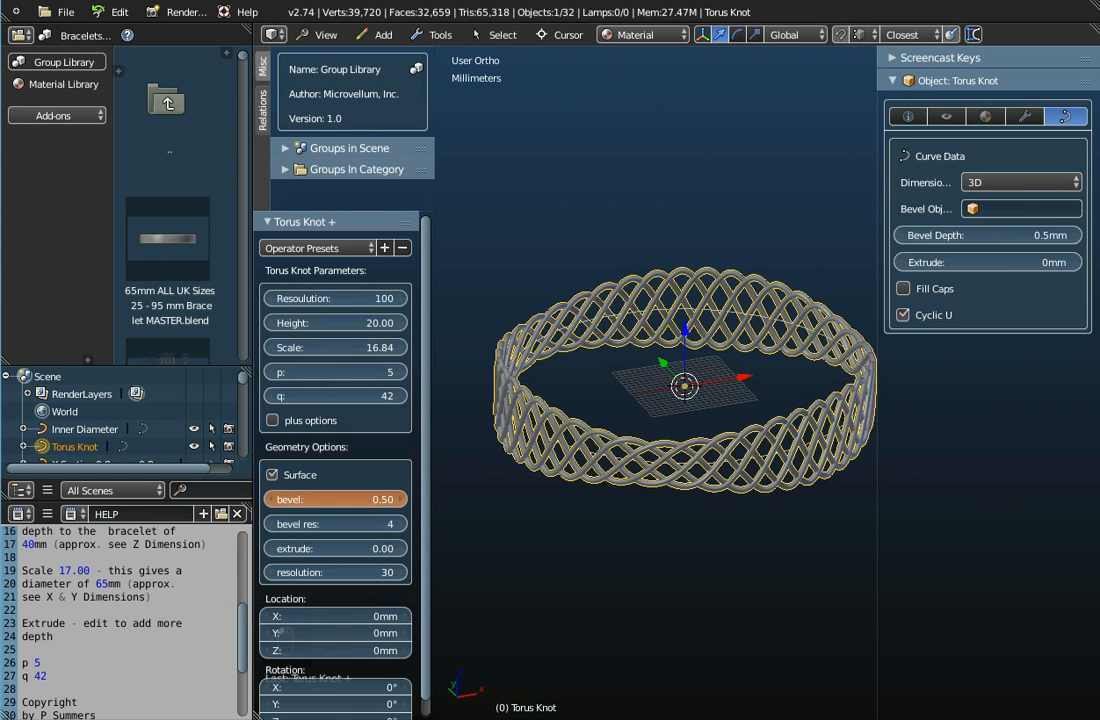
{"action": "type", "text": "1"}
{"action": "key", "text": "Return"}
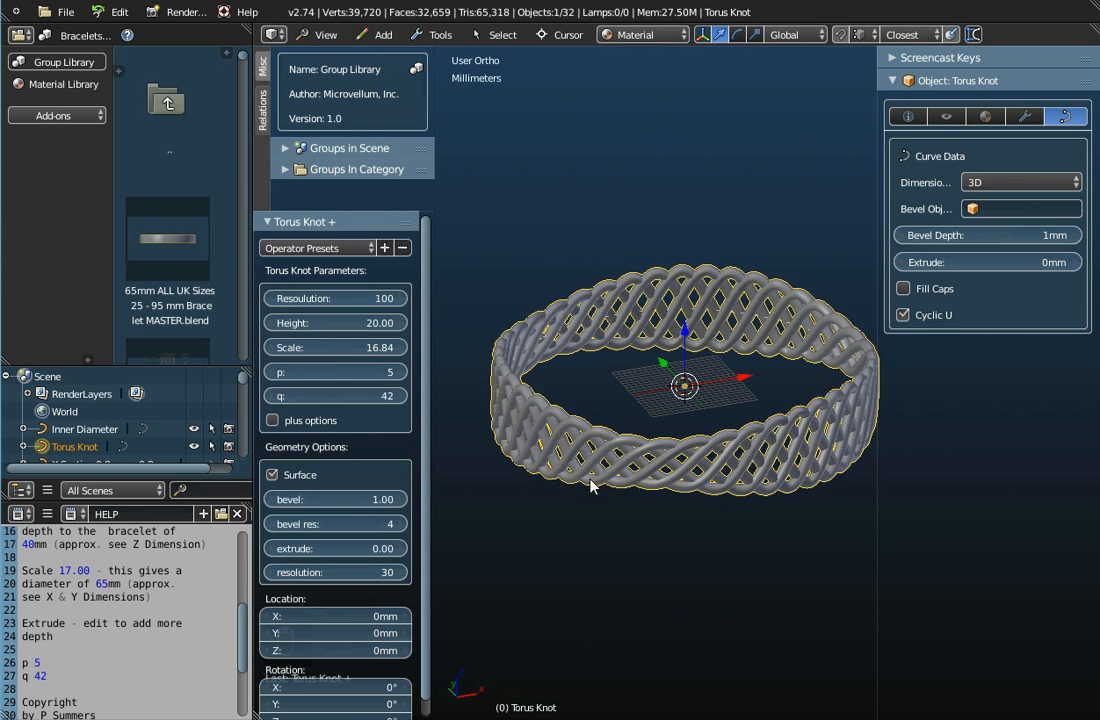
Try X-Section 0.8mm x 0.8mm as the torus knot's bevel object and inspect the strands up close.
{"action": "scroll", "coordinate": [686, 447], "scroll_direction": "up", "scroll_amount": 1}
{"action": "middle_click_drag", "start_coordinate": [686, 447], "coordinate": [698, 425]}
{"action": "scroll", "coordinate": [702, 447], "scroll_direction": "down", "scroll_amount": 2}
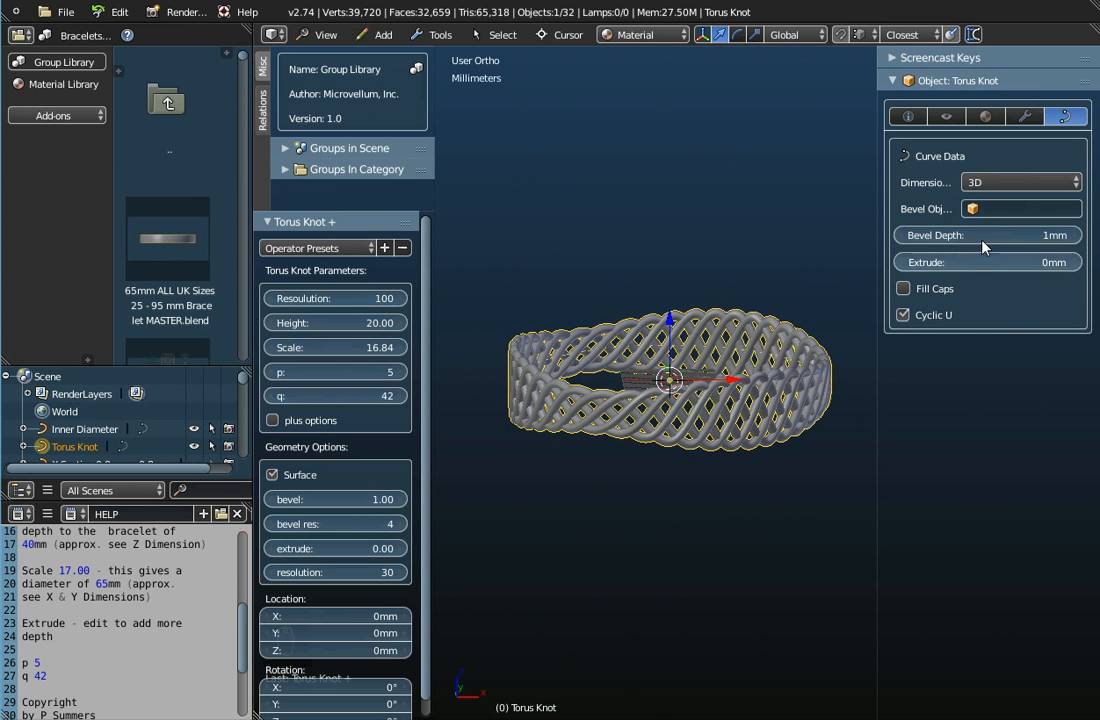
{"action": "left_click", "coordinate": [990, 208]}
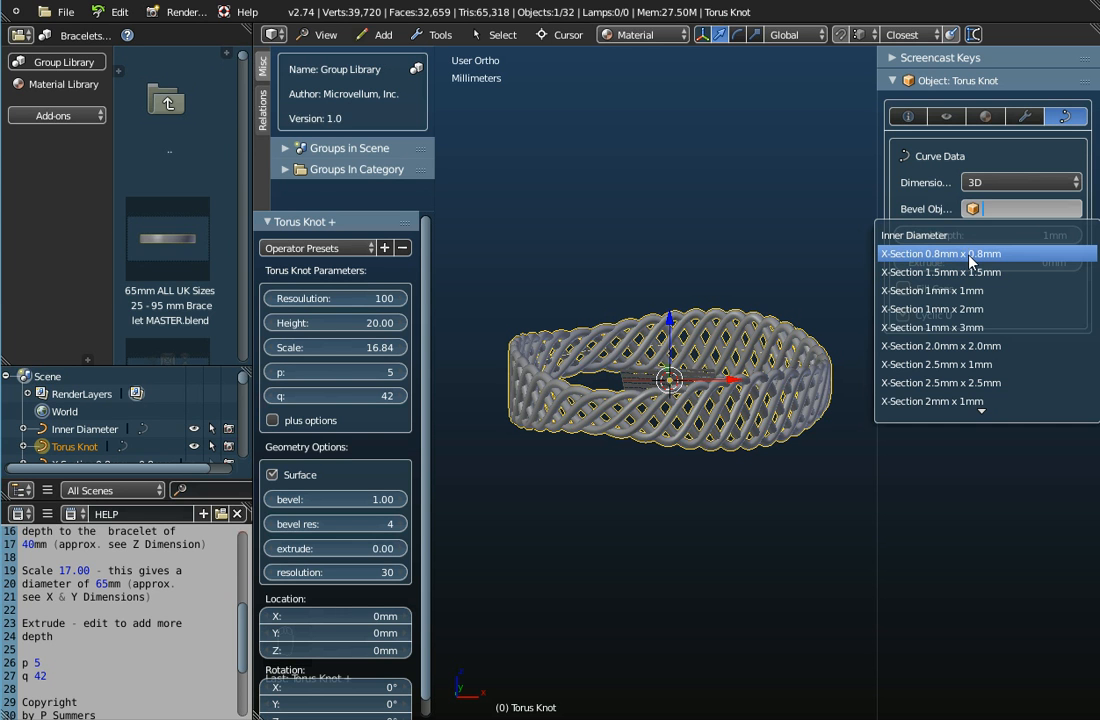
{"action": "left_click", "coordinate": [969, 256]}
{"action": "scroll", "coordinate": [627, 405], "scroll_direction": "up", "scroll_amount": 4}
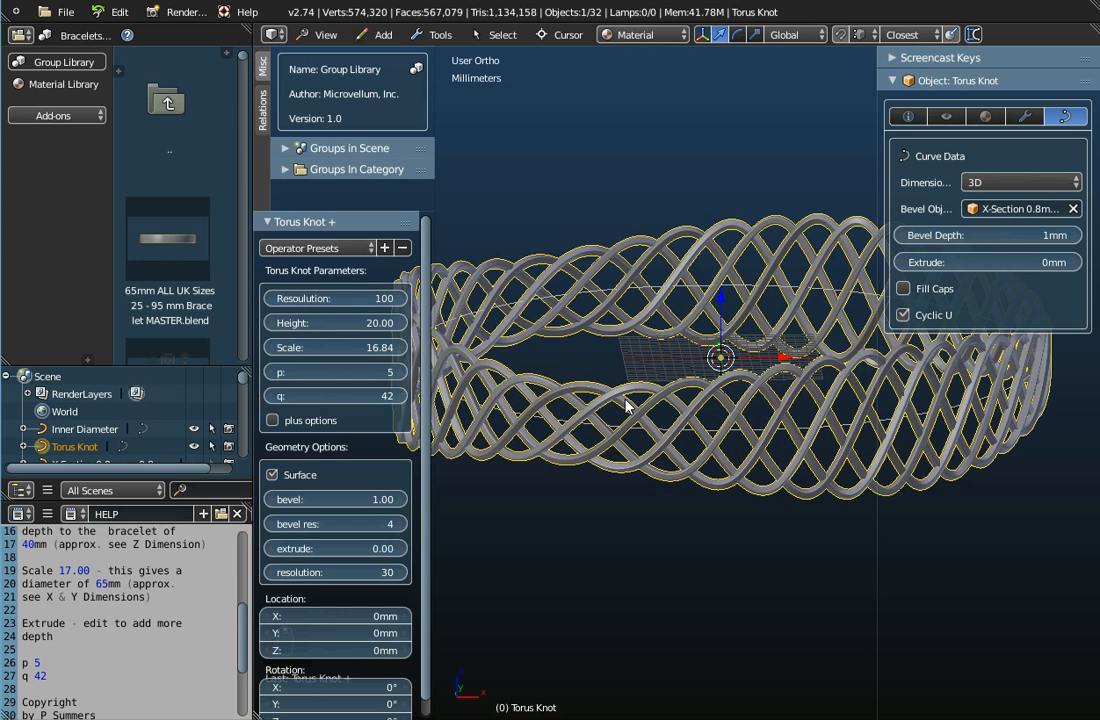
{"action": "scroll", "coordinate": [627, 405], "scroll_direction": "up", "scroll_amount": 4}
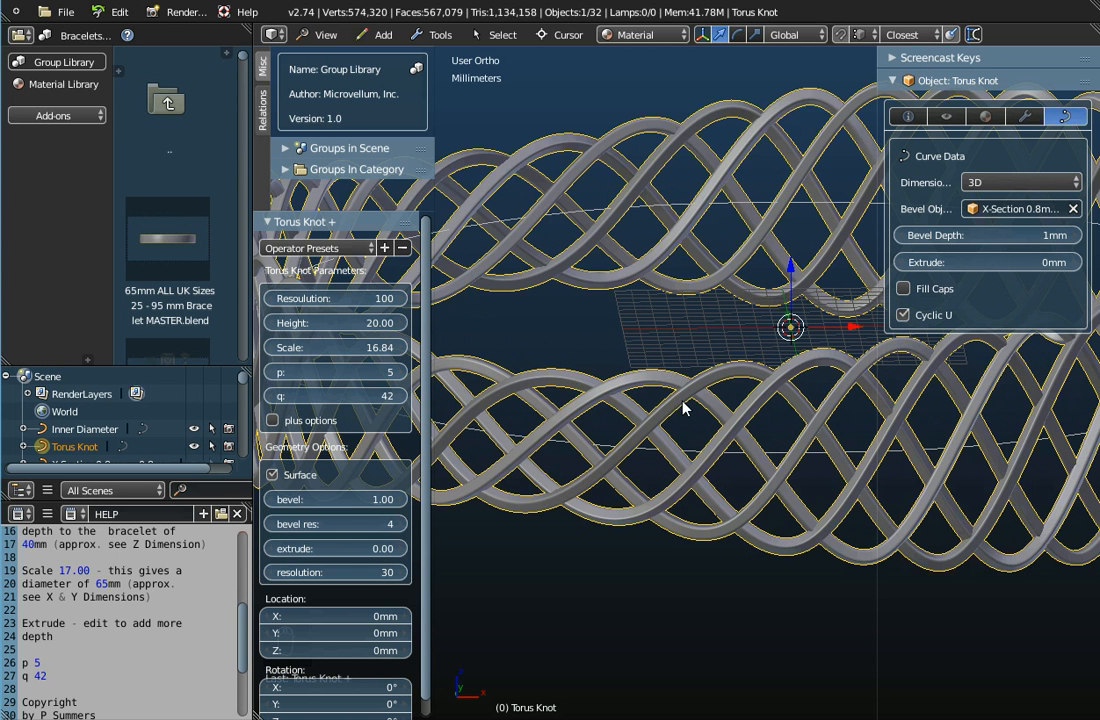
{"action": "scroll", "coordinate": [678, 407], "scroll_direction": "down", "scroll_amount": 6}
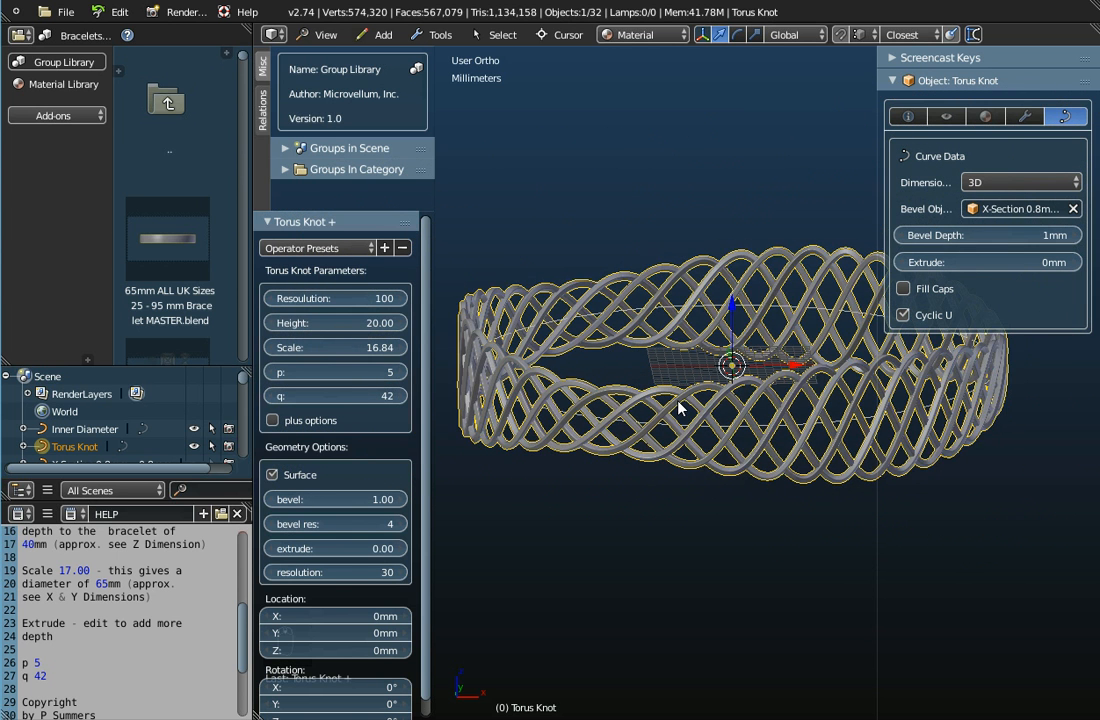
Try X-Section 1.5mm x 1.5mm as the torus knot's bevel object.
{"action": "left_click", "coordinate": [1040, 208]}
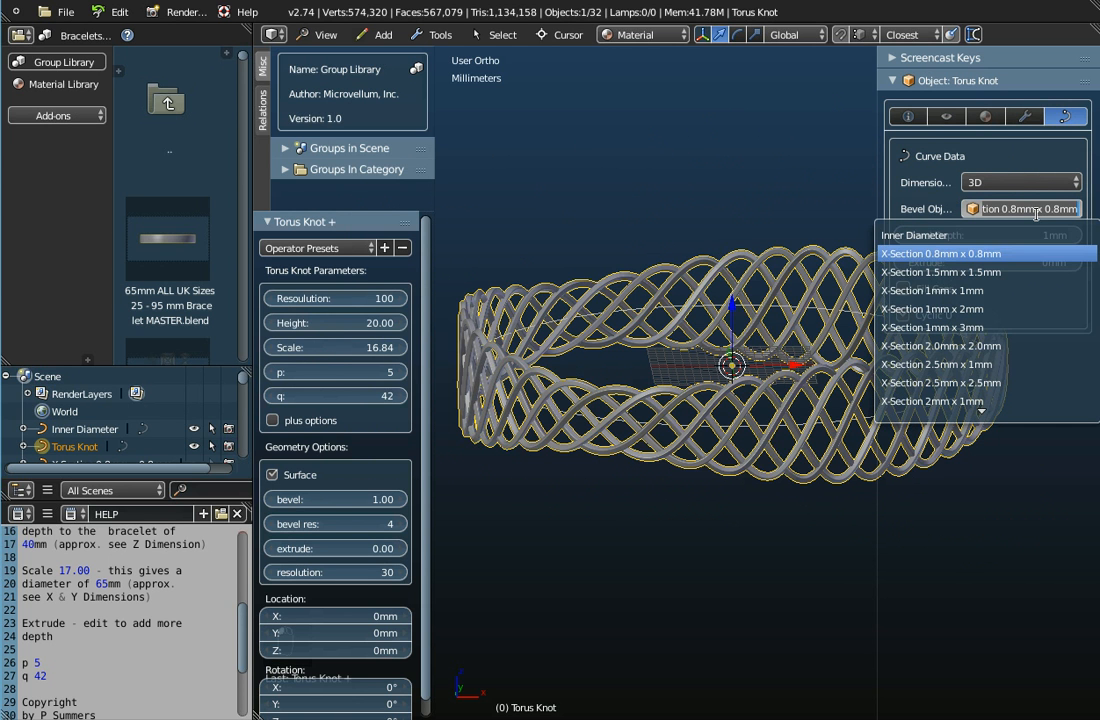
{"action": "left_click", "coordinate": [975, 274]}
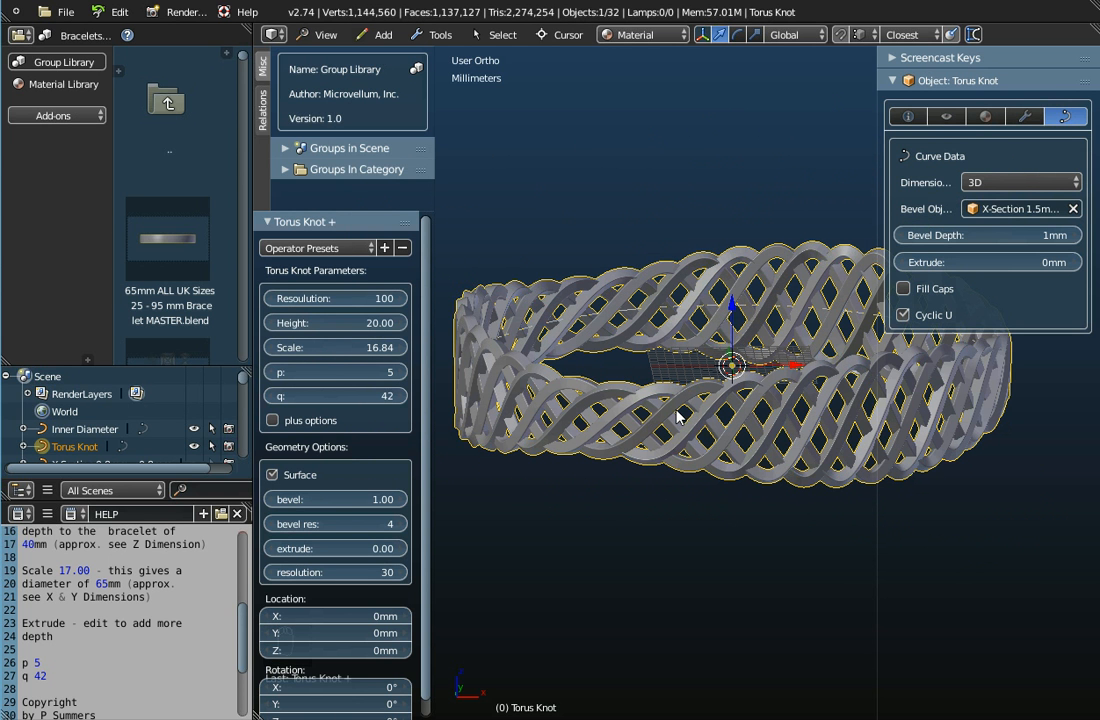
{"action": "scroll", "coordinate": [677, 411], "scroll_direction": "down", "scroll_amount": 1}
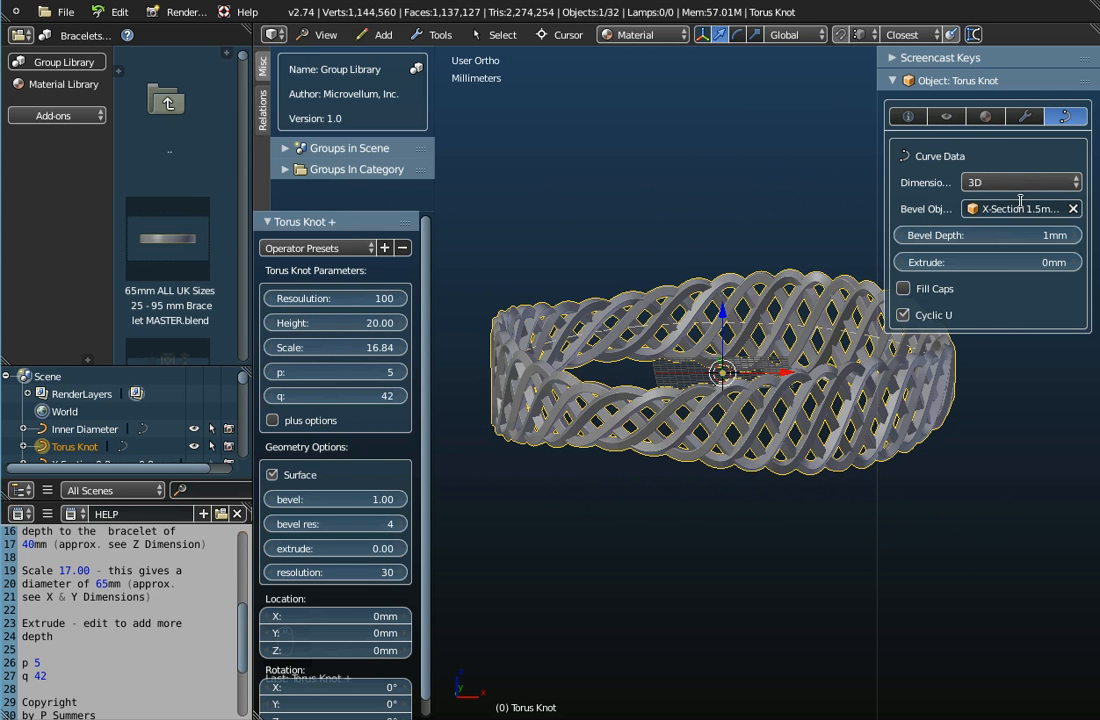
Try X-Section 1mm x 2mm as the torus knot's bevel object and inspect the weave from several angles.
{"action": "left_click", "coordinate": [1019, 205]}
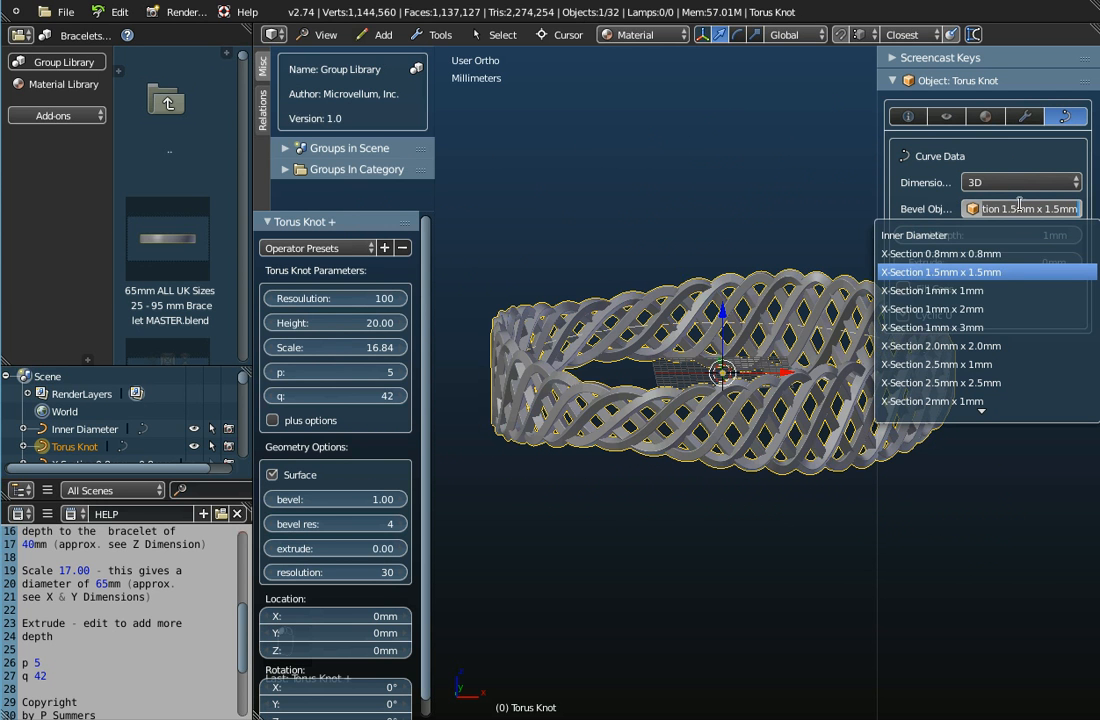
{"action": "left_click", "coordinate": [966, 311]}
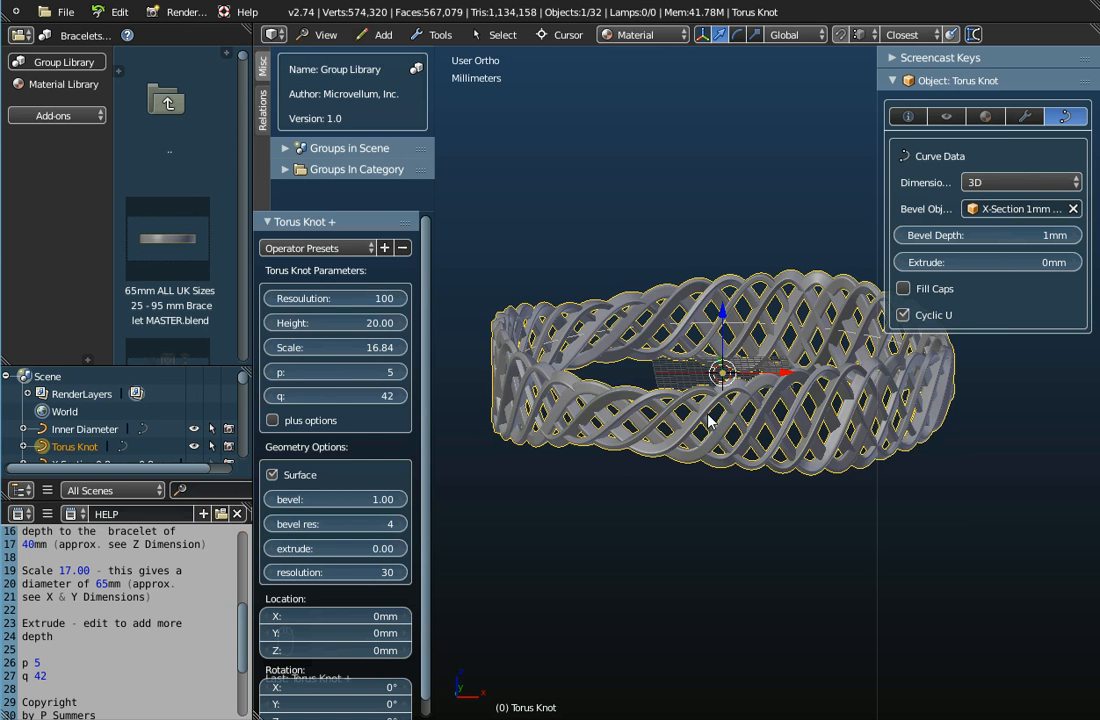
{"action": "scroll", "coordinate": [708, 420], "scroll_direction": "up", "scroll_amount": 1}
{"action": "scroll", "coordinate": [712, 412], "scroll_direction": "up", "scroll_amount": 2}
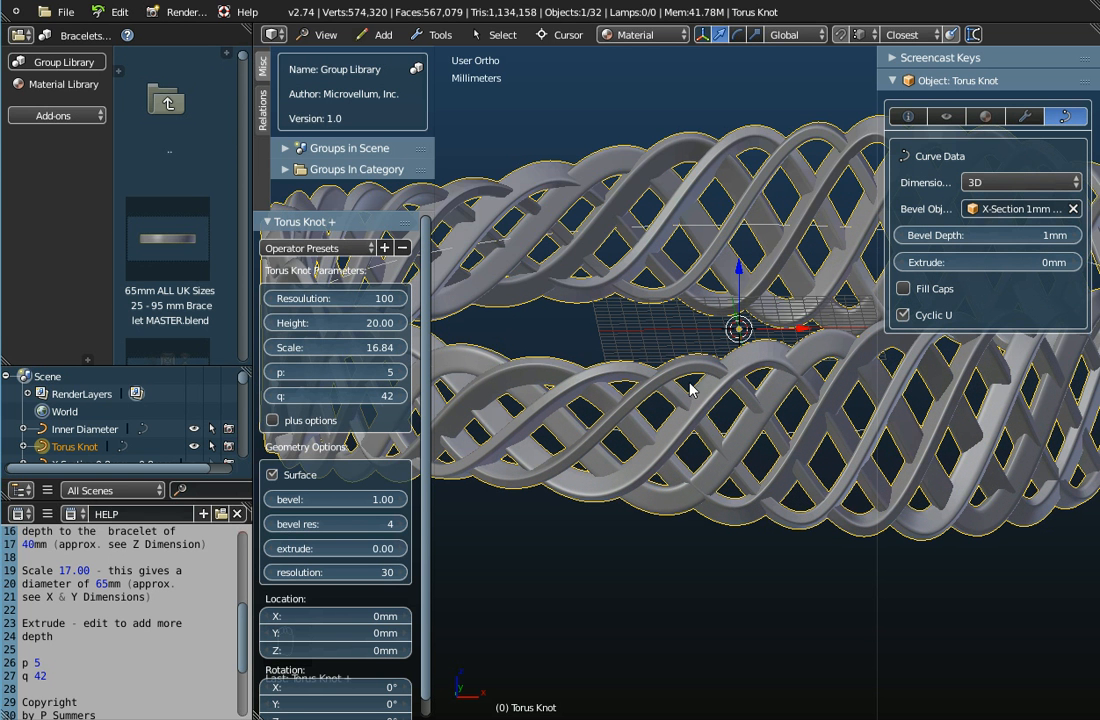
{"action": "scroll", "coordinate": [726, 440], "scroll_direction": "down", "scroll_amount": 2}
{"action": "middle_click_drag", "start_coordinate": [726, 440], "coordinate": [651, 449]}
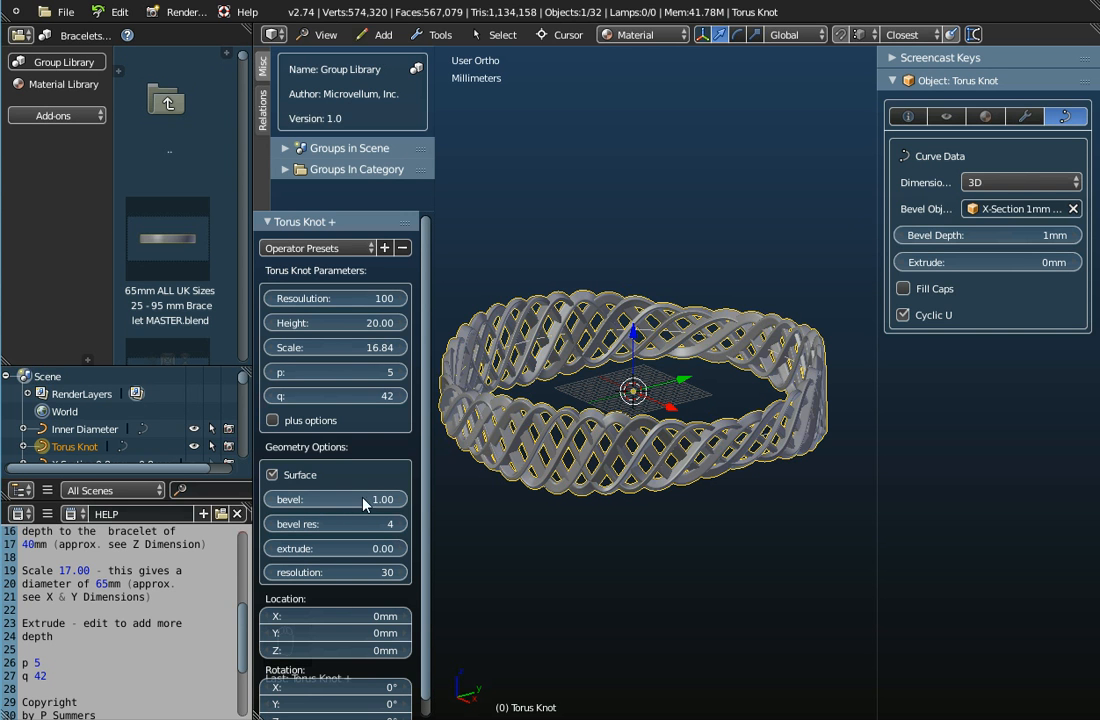
Clear the torus knot's bevel object and check the round strands from another angle.
{"action": "left_click", "coordinate": [1075, 209]}
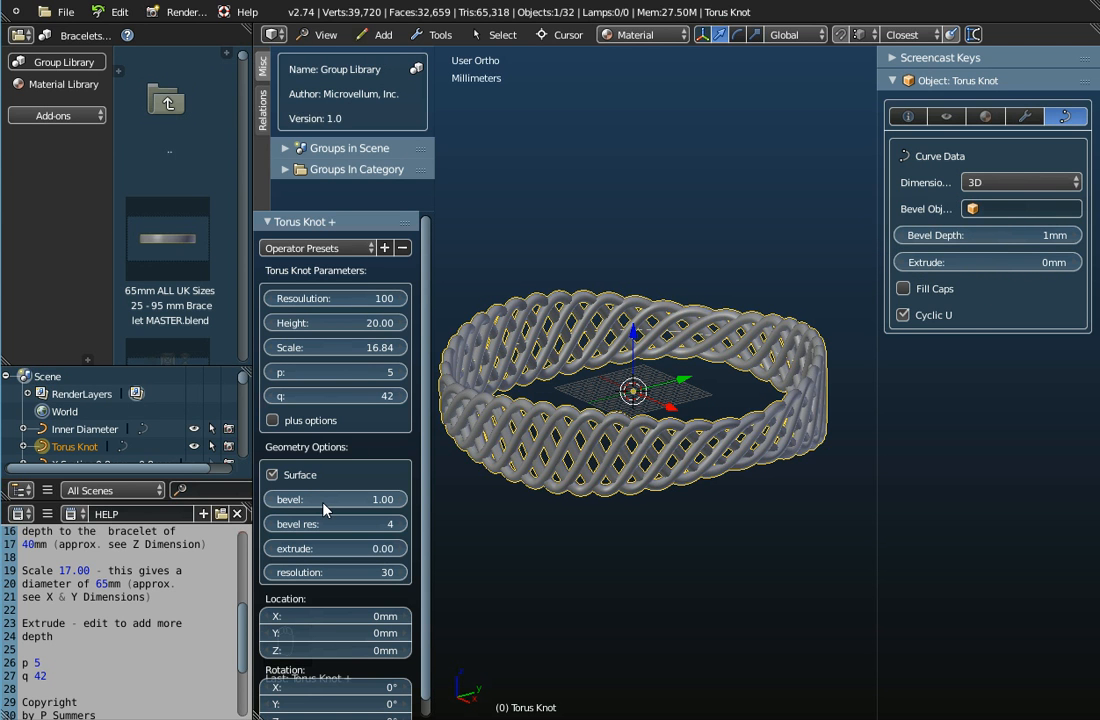
{"action": "scroll", "coordinate": [650, 355], "scroll_direction": "down", "scroll_amount": 2}
{"action": "middle_click_drag", "start_coordinate": [589, 347], "coordinate": [731, 349]}
{"action": "scroll", "coordinate": [648, 428], "scroll_direction": "up", "scroll_amount": 2}
{"action": "scroll", "coordinate": [658, 410], "scroll_direction": "down", "scroll_amount": 2}
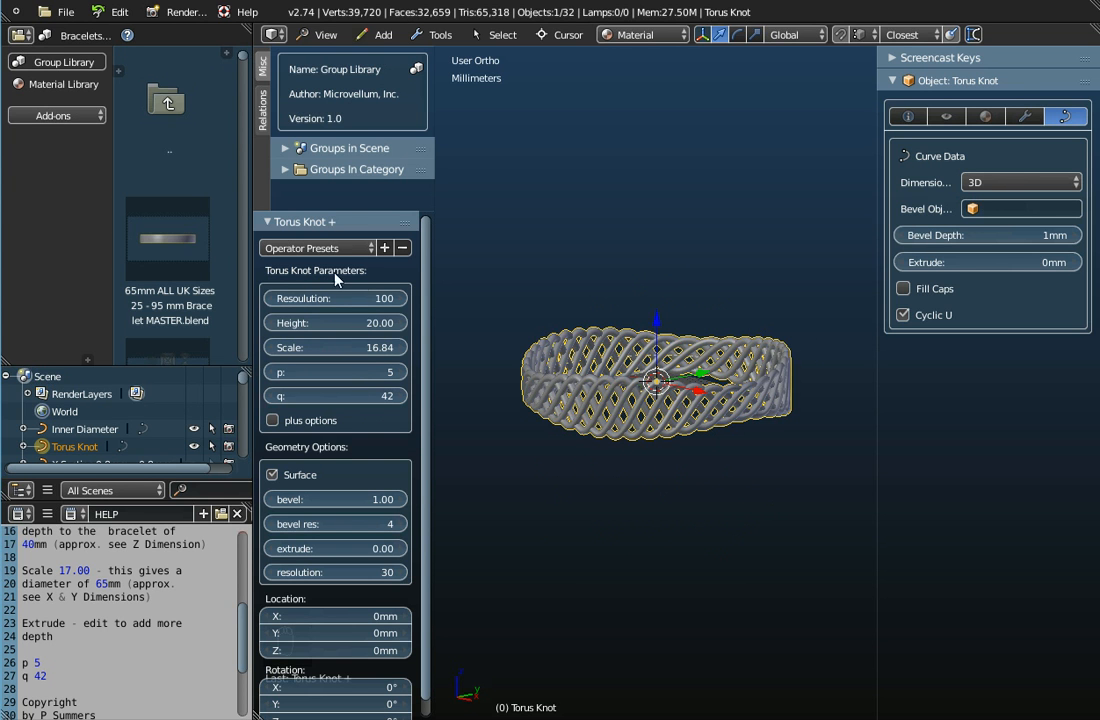
Look up Torus Knot Plus among the addable curve types and view the bracelet from above.
{"action": "left_click", "coordinate": [379, 34]}
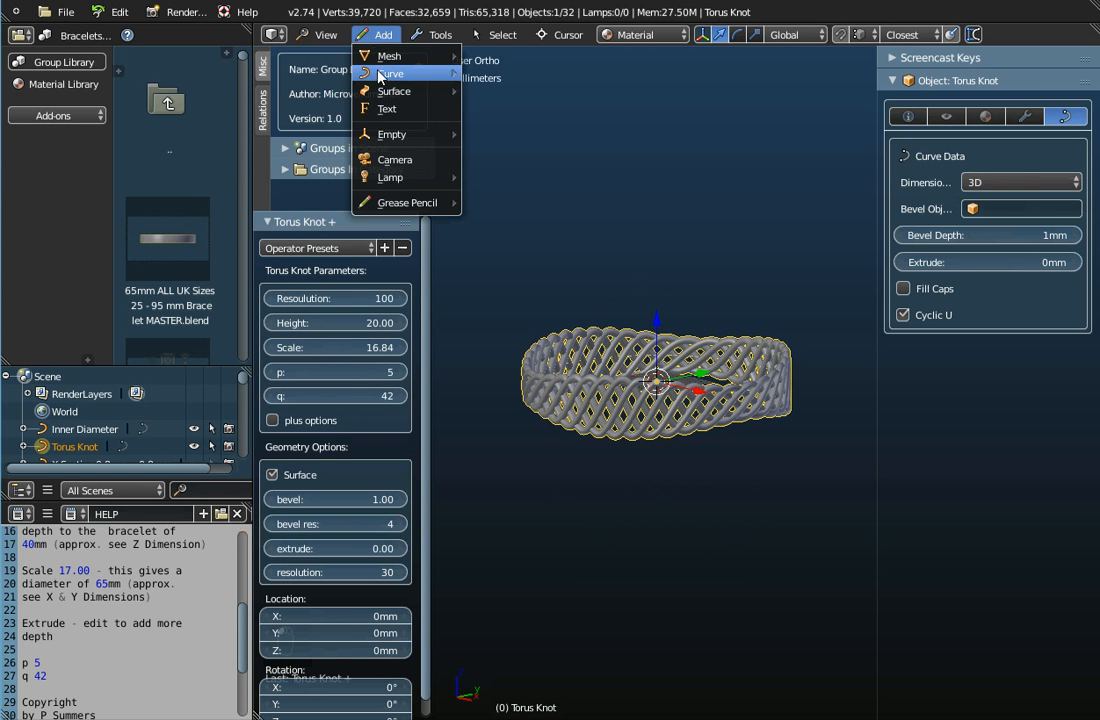
{"action": "mouse_move", "coordinate": [382, 90]}
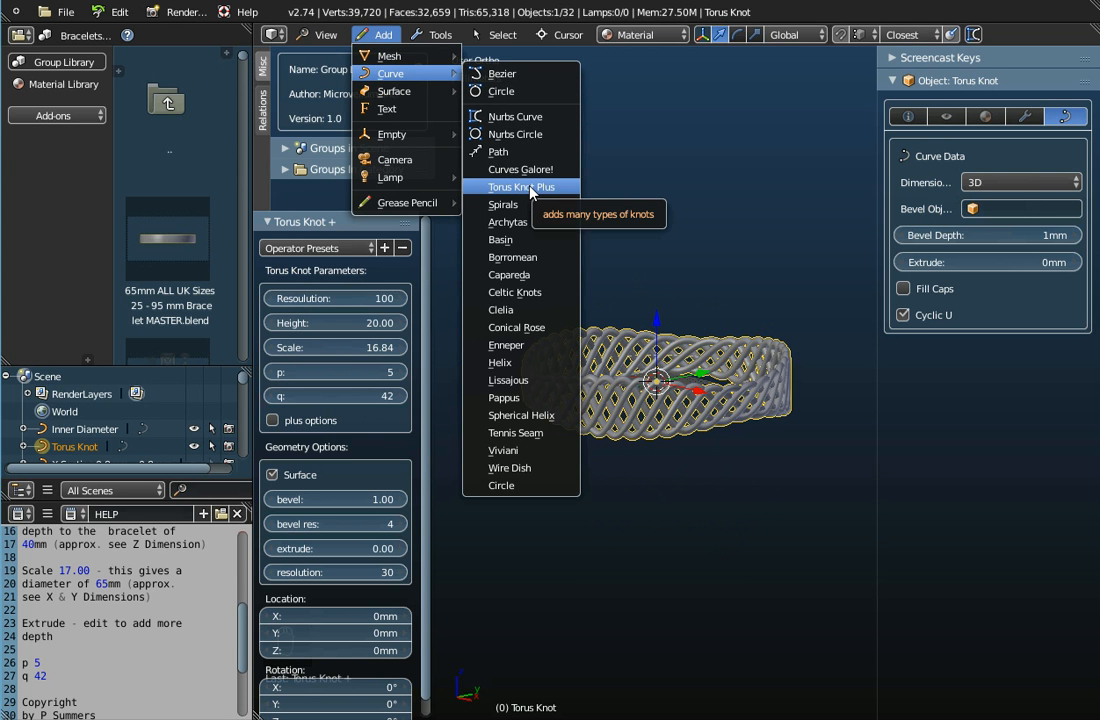
{"action": "scroll", "coordinate": [695, 373], "scroll_direction": "up", "scroll_amount": 1}
{"action": "scroll", "coordinate": [695, 373], "scroll_direction": "up", "scroll_amount": 1}
{"action": "scroll", "coordinate": [690, 375], "scroll_direction": "down", "scroll_amount": 1}
{"action": "mouse_move", "coordinate": [695, 373]}
{"action": "middle_mouse_down"}
{"action": "mouse_move", "coordinate": [714, 295]}
{"action": "mouse_move", "coordinate": [700, 390]}
{"action": "middle_mouse_up"}
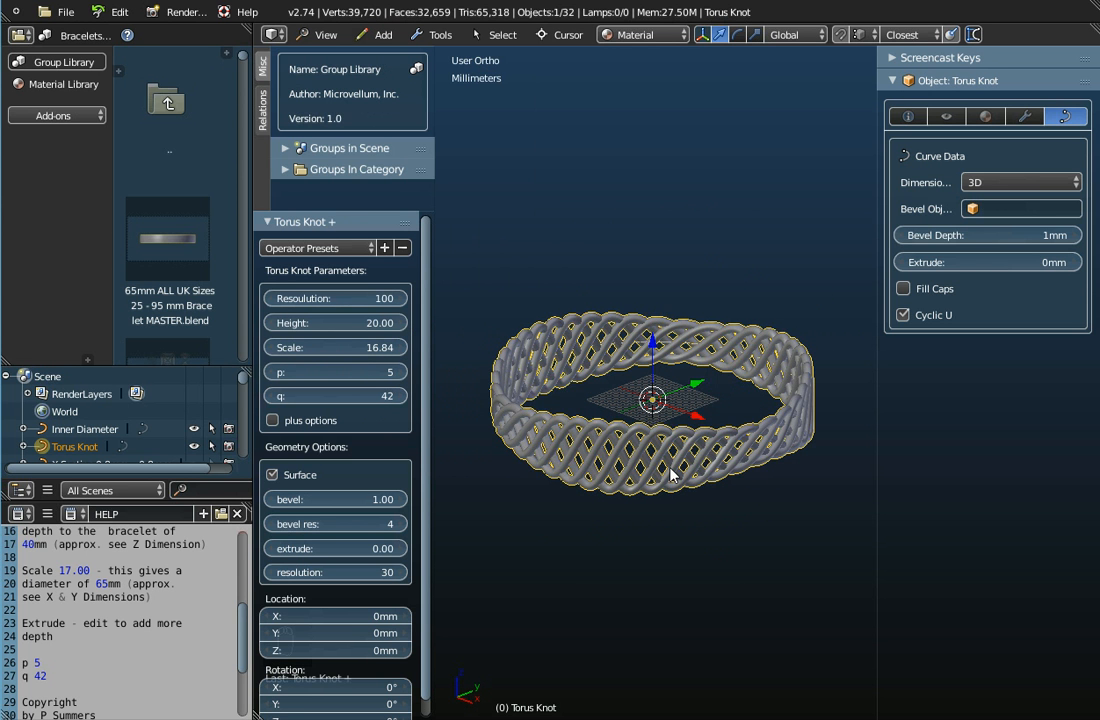
Thin the bracelet's strands by setting the torus knot's bevel to 0.5.
{"action": "scroll", "coordinate": [671, 475], "scroll_direction": "down", "scroll_amount": 2}
{"action": "scroll", "coordinate": [671, 475], "scroll_direction": "up", "scroll_amount": 4}
{"action": "scroll", "coordinate": [671, 476], "scroll_direction": "up", "scroll_amount": 1}
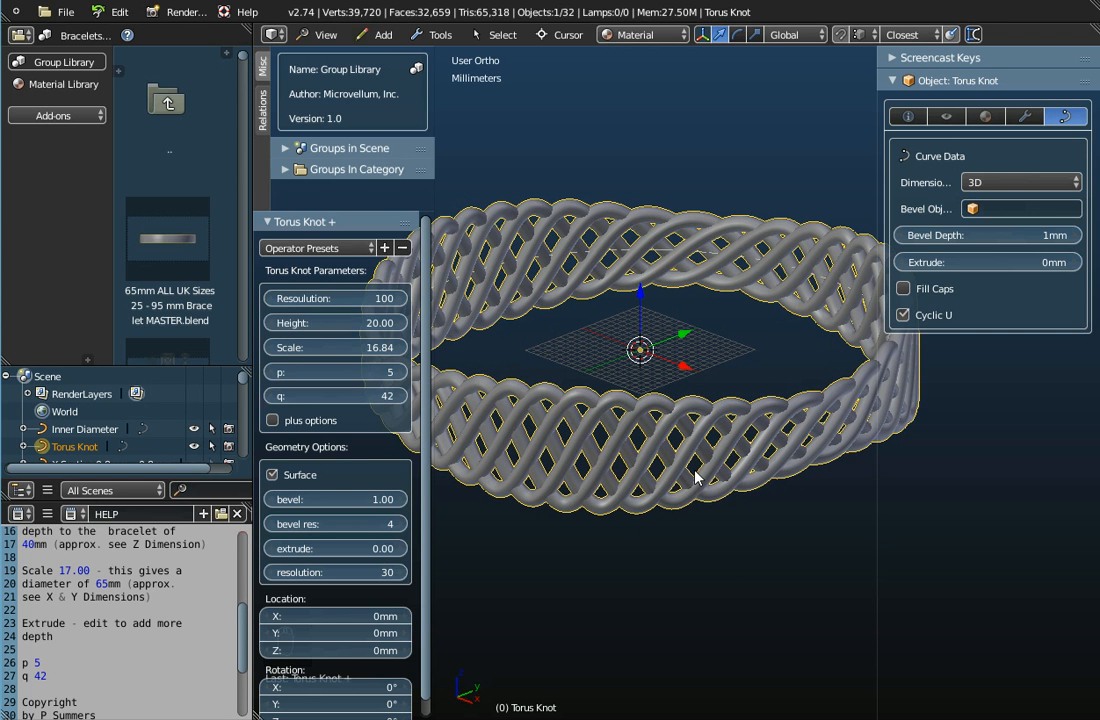
{"action": "left_click", "coordinate": [352, 500]}
{"action": "type", "text": "0.5"}
{"action": "key", "text": "Return"}
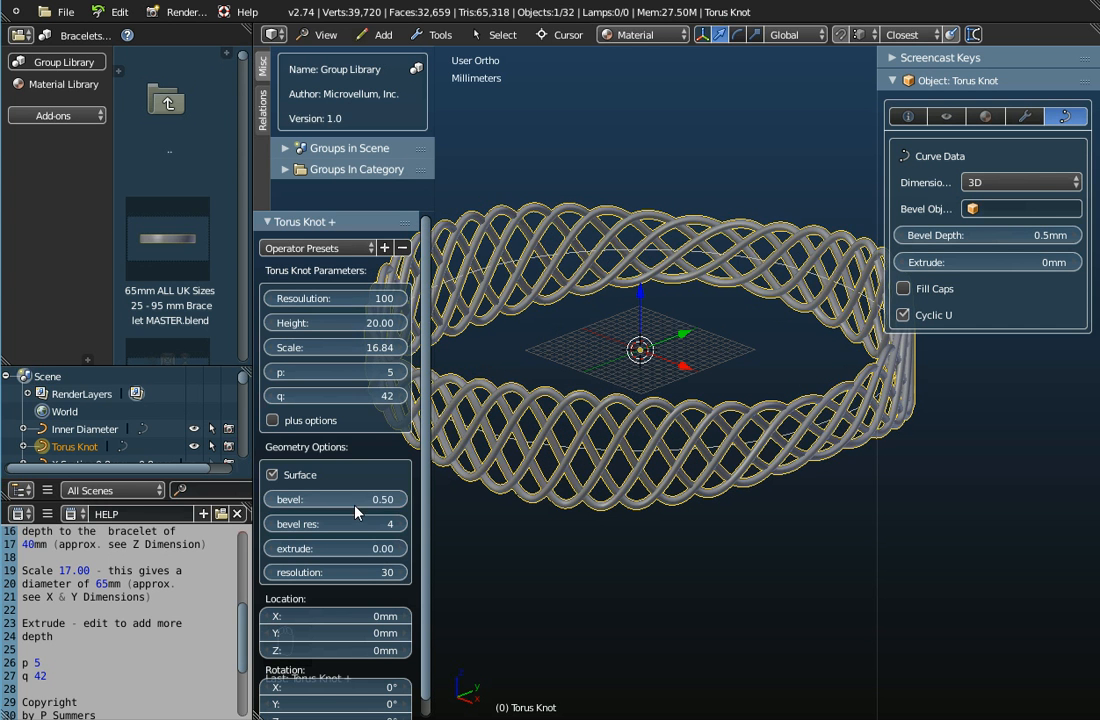
{"action": "scroll", "coordinate": [652, 459], "scroll_direction": "down", "scroll_amount": 2}
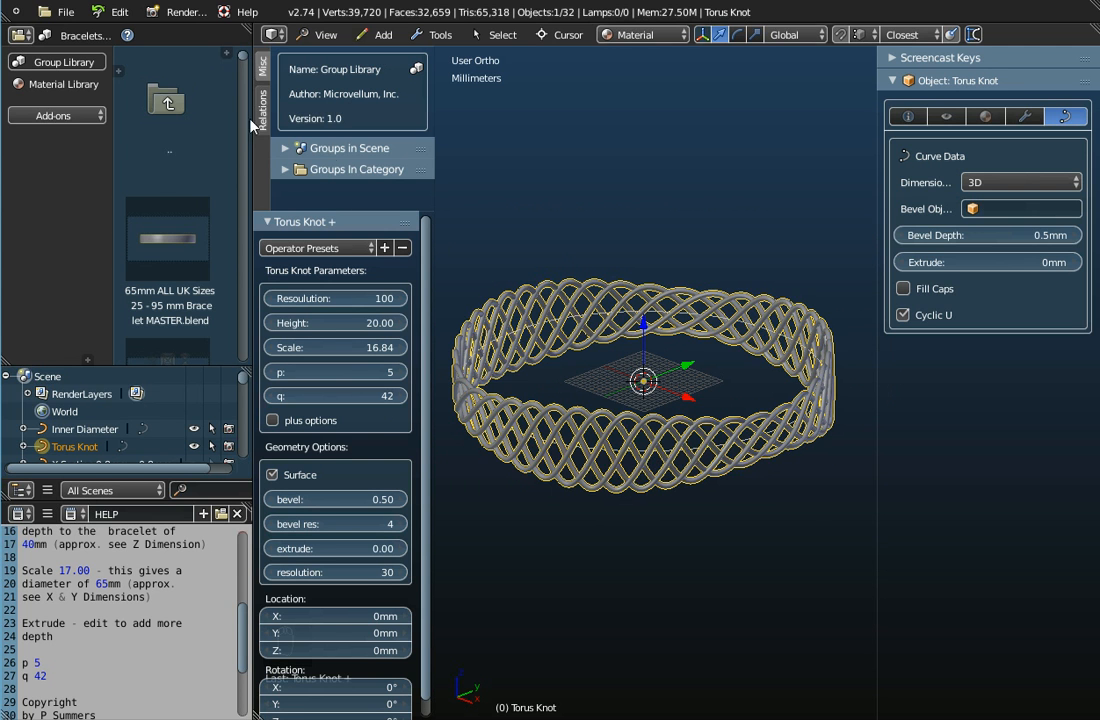
Start an OBJ export of the bracelet and choose the Desktop as the destination folder.
{"action": "left_click", "coordinate": [58, 12]}
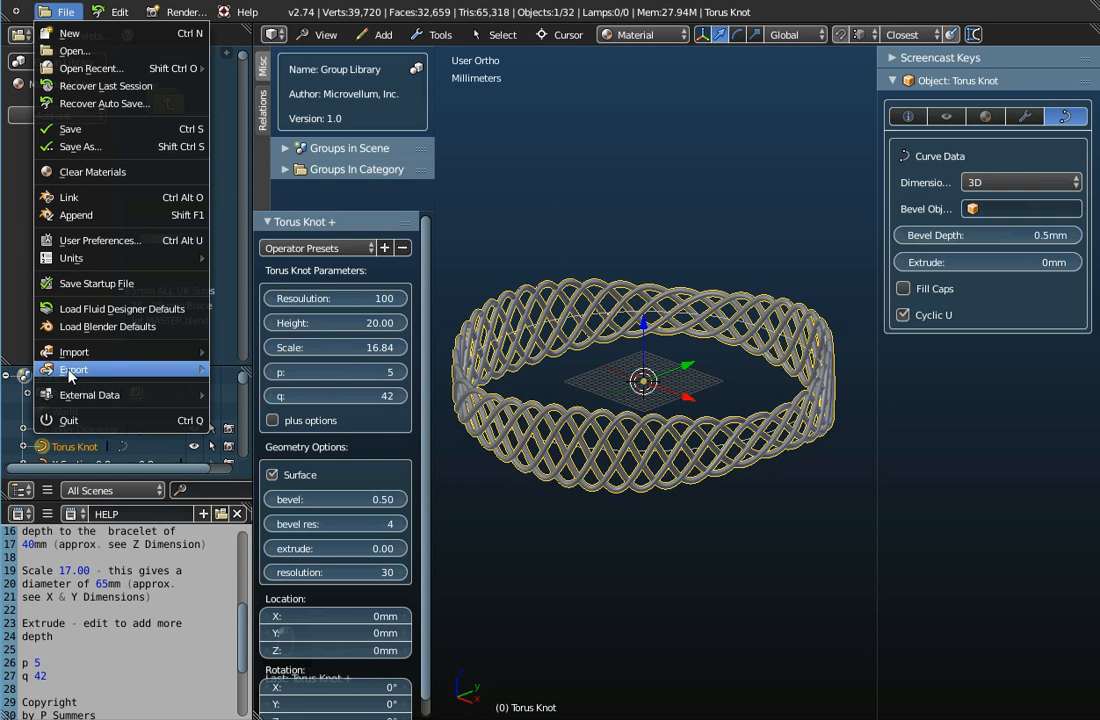
{"action": "mouse_move", "coordinate": [69, 372]}
{"action": "left_click", "coordinate": [270, 440]}
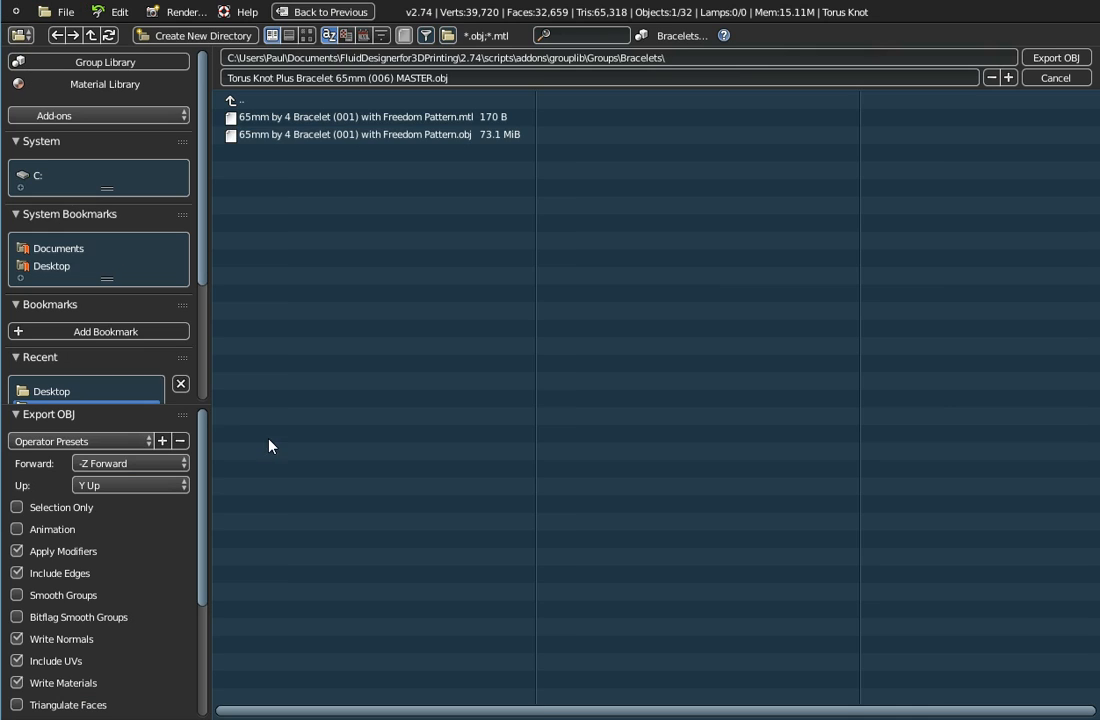
{"action": "left_click", "coordinate": [52, 266]}
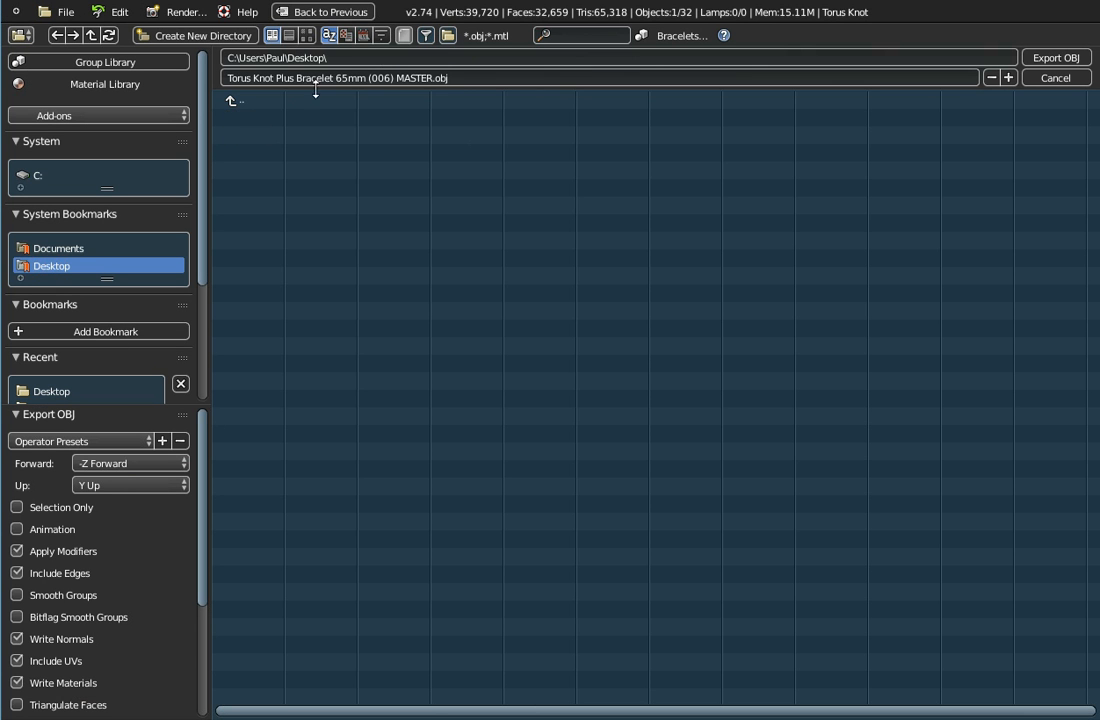
Name the export file Torus Knot Plus Bracelet 65mm 1mm Thickness.obj and export it.
{"action": "left_click", "coordinate": [358, 77]}
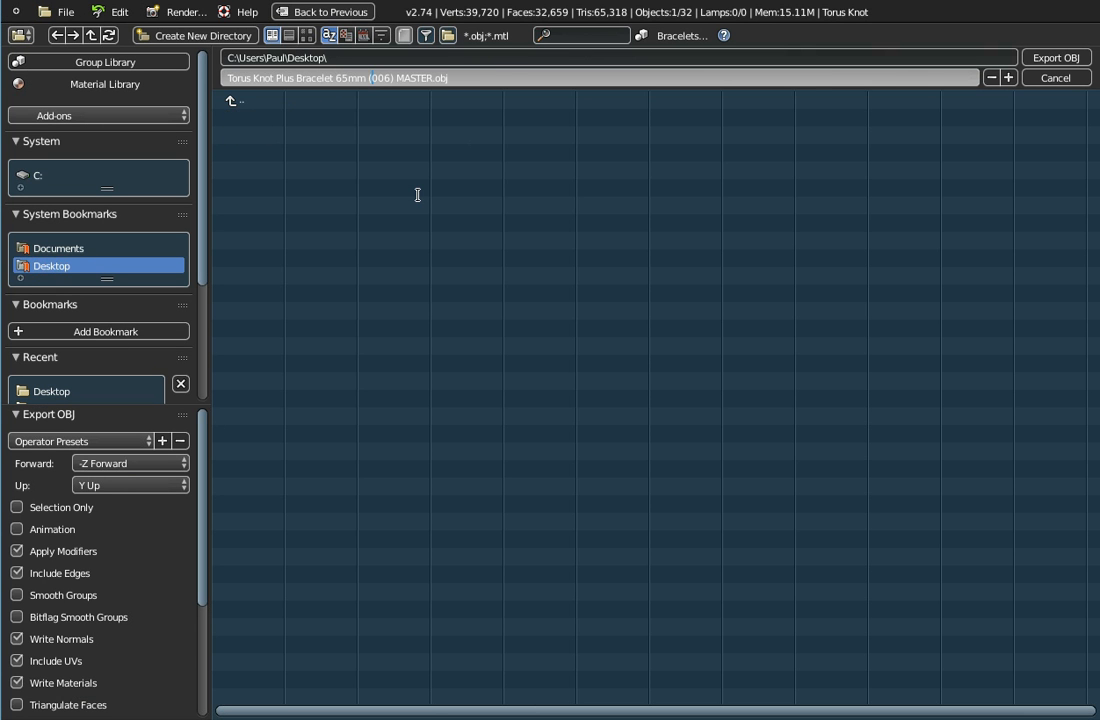
{"action": "key", "text": "Delete"}
{"action": "key", "text": "Delete"}
{"action": "key", "text": "Delete"}
{"action": "key", "text": "Delete"}
{"action": "key", "text": "Delete"}
{"action": "key", "text": "BackSpace"}
{"action": "key", "text": "Delete"}
{"action": "key", "text": "Delete"}
{"action": "key", "text": "Delete"}
{"action": "key", "text": "Delete"}
{"action": "key", "text": "Delete"}
{"action": "key", "text": "Delete"}
{"action": "key", "text": "Delete"}
{"action": "type", "text": "1mm Thickness"}
{"action": "key", "text": "Return"}
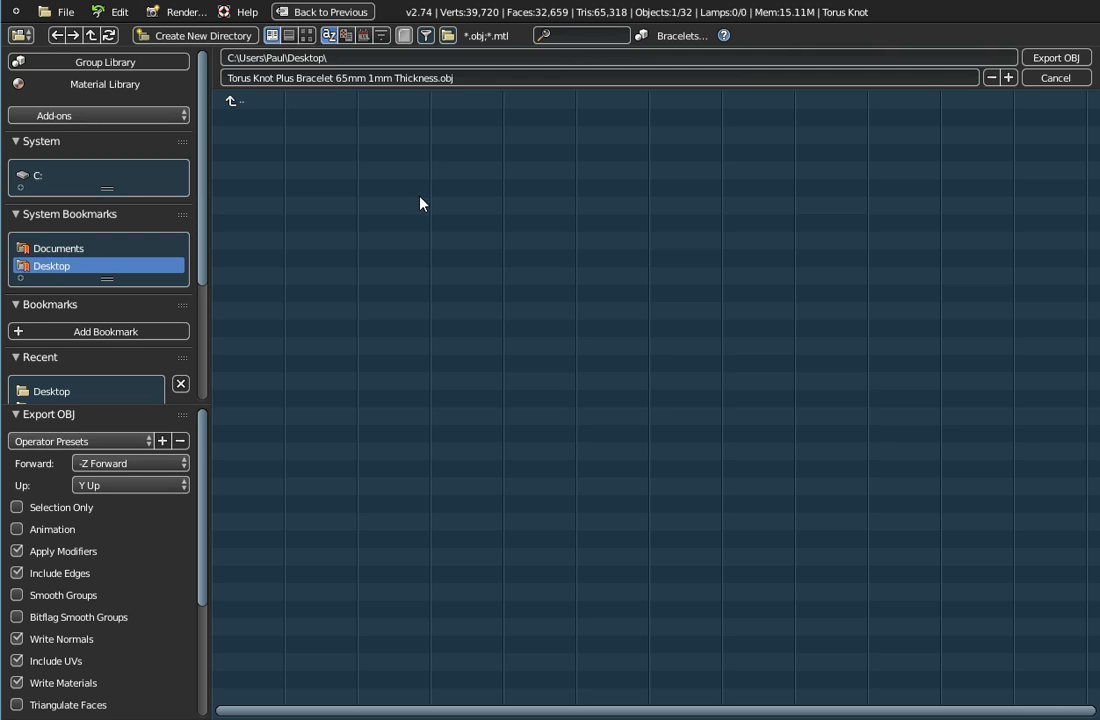
{"action": "left_click", "coordinate": [1050, 58]}
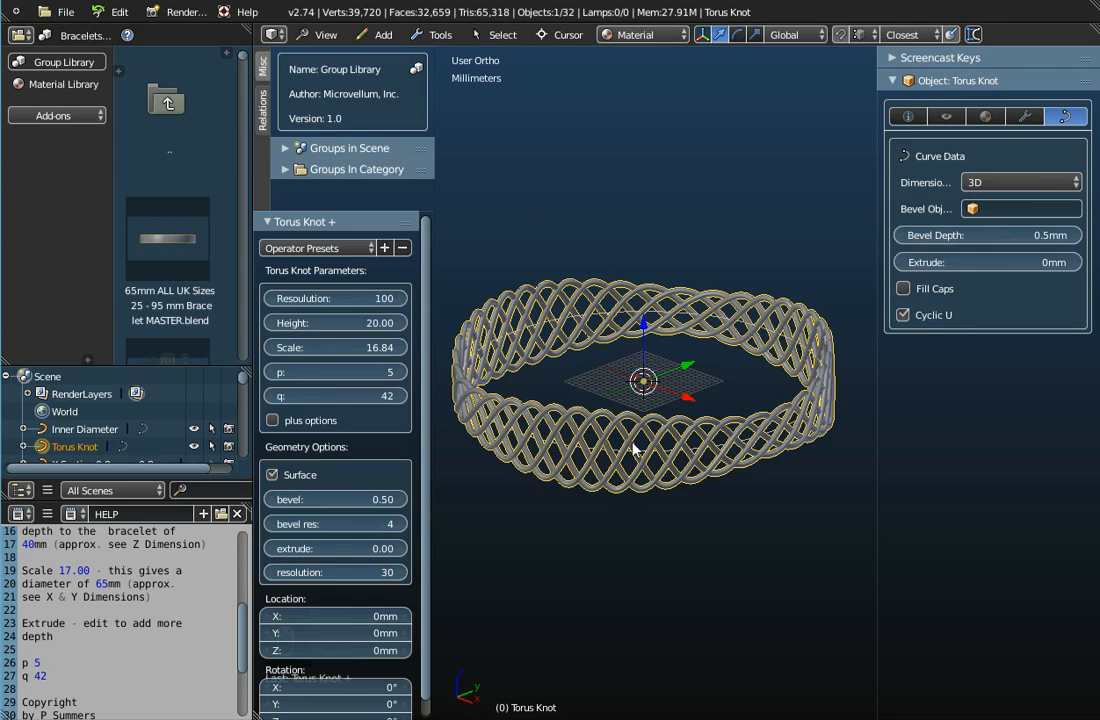
Inspect the bracelet's strands up close and hide the 3D view's tool shelf and properties sidebar.
{"action": "scroll", "coordinate": [632, 447], "scroll_direction": "up", "scroll_amount": 8}
{"action": "scroll", "coordinate": [632, 447], "scroll_direction": "down", "scroll_amount": 10}
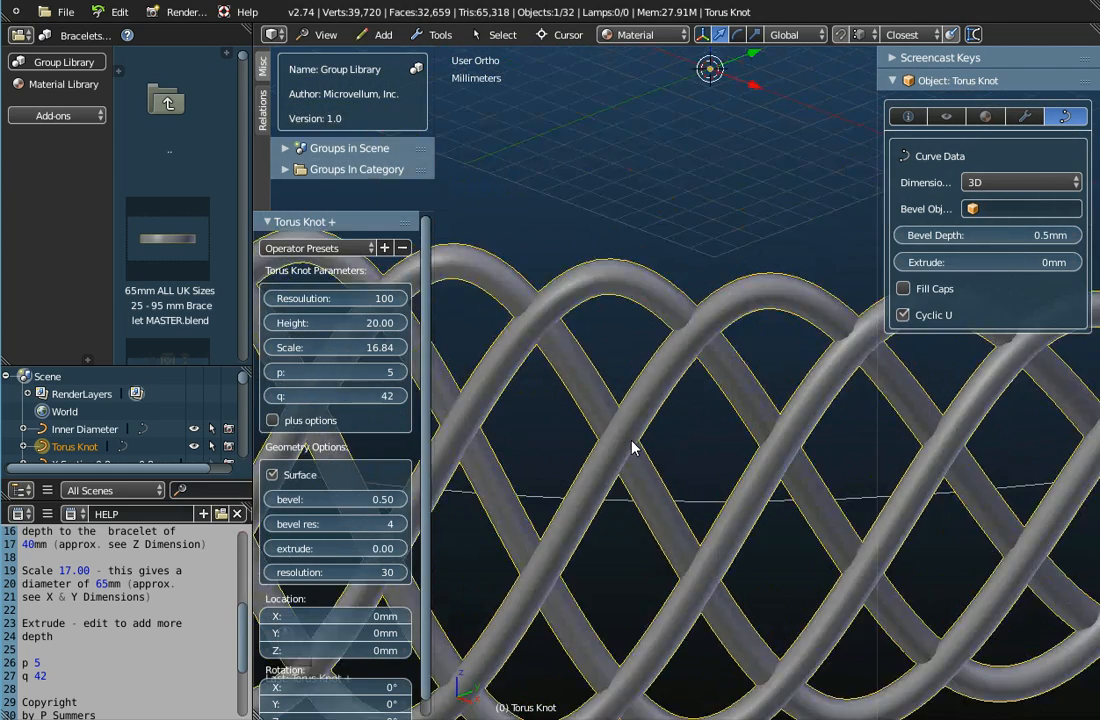
{"action": "middle_click_drag", "start_coordinate": [632, 447], "coordinate": [653, 376]}
{"action": "scroll", "coordinate": [603, 459], "scroll_direction": "down", "scroll_amount": 3}
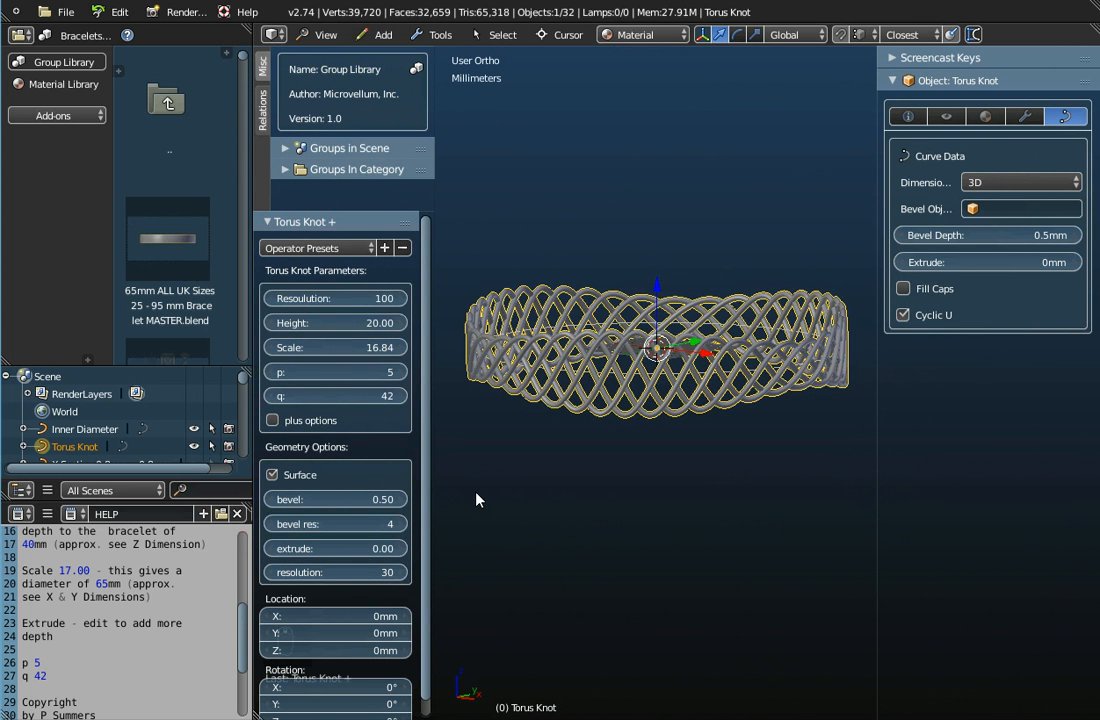
{"action": "key", "text": "t"}
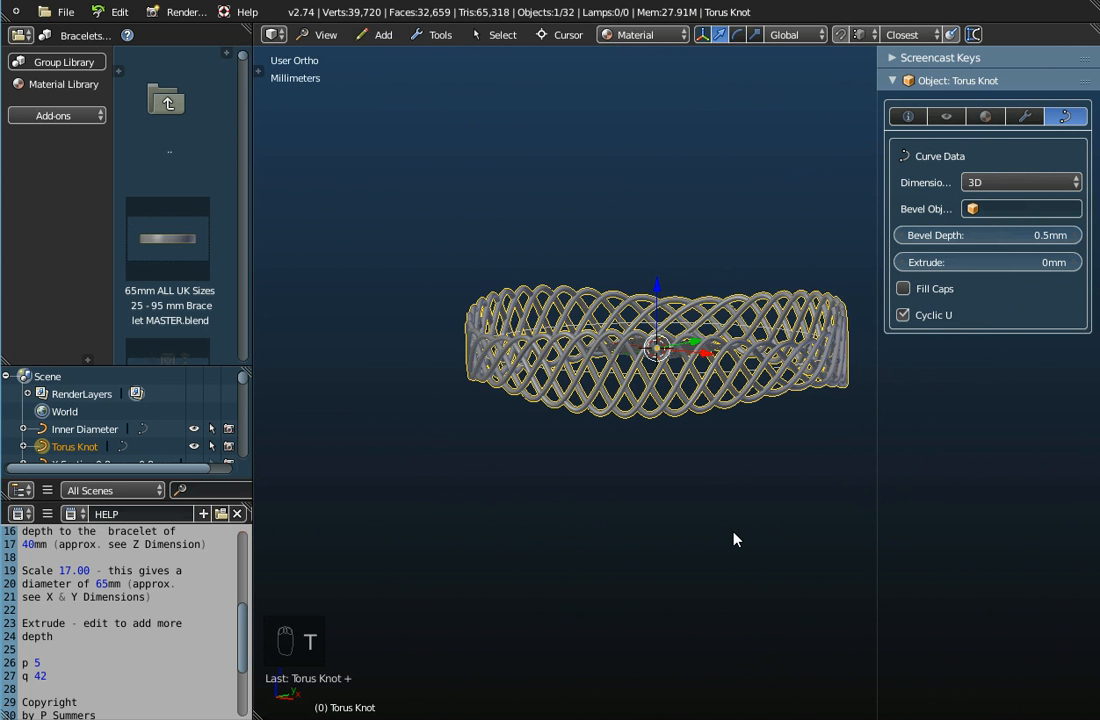
{"action": "key", "text": "n"}
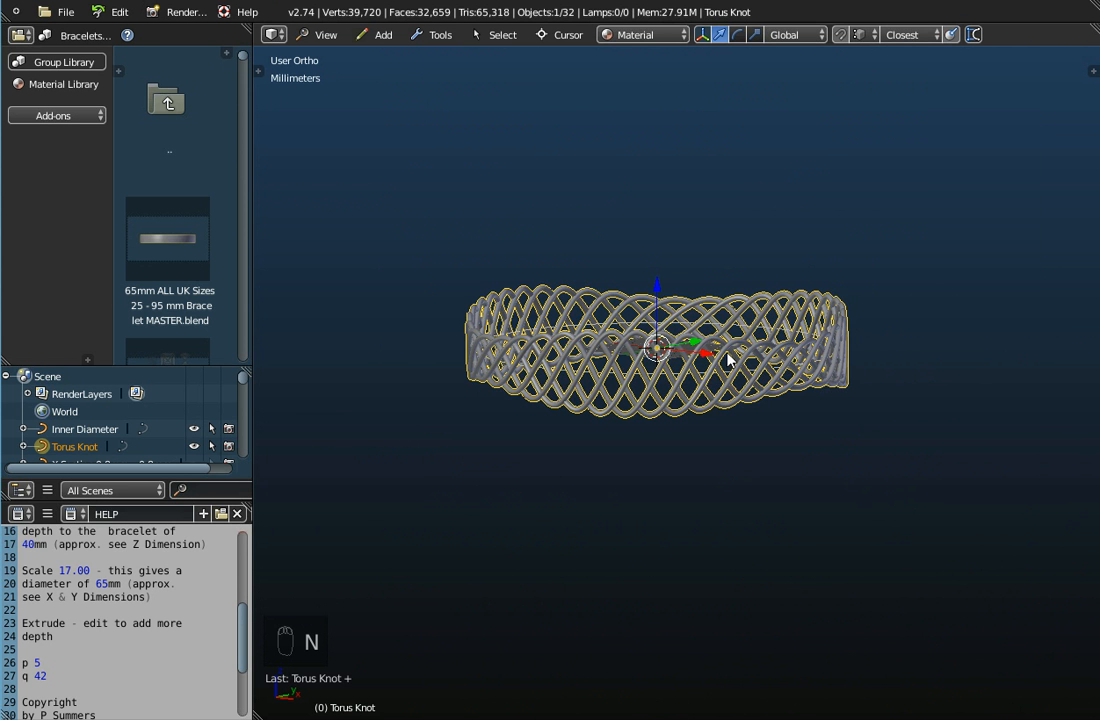
{"action": "middle_click_drag", "start_coordinate": [753, 270], "coordinate": [732, 295]}
{"action": "scroll", "coordinate": [619, 404], "scroll_direction": "up", "scroll_amount": 3}
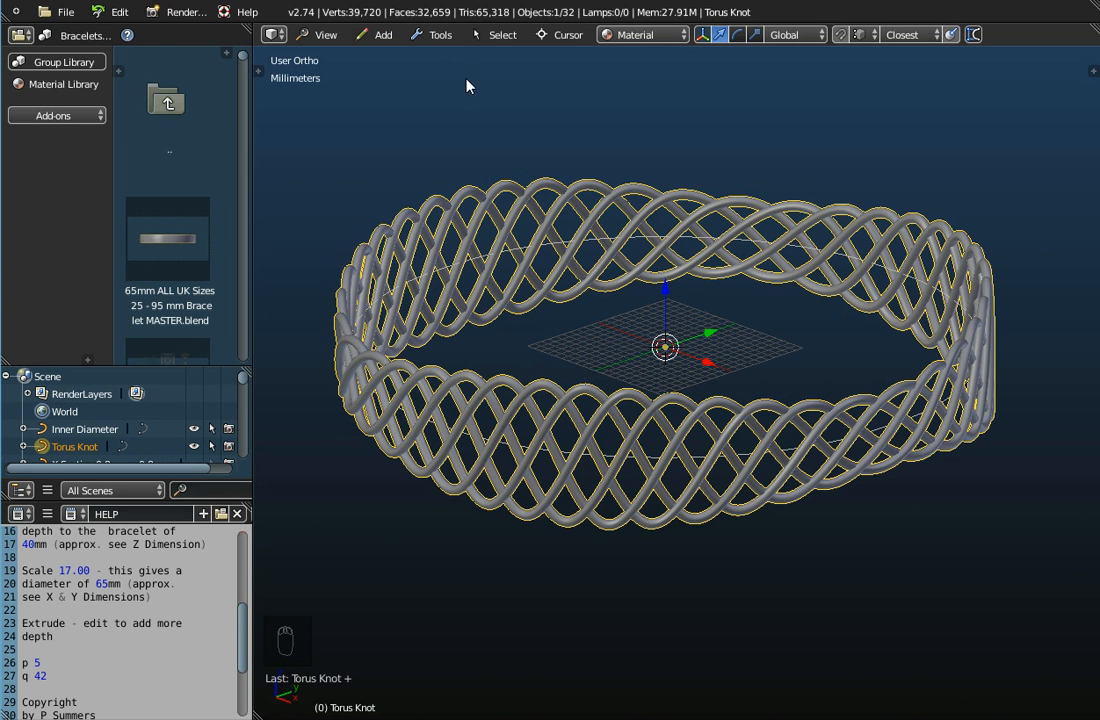
Convert the torus knot curve to a mesh and enter Edit Mode on it.
{"action": "left_click", "coordinate": [445, 38]}
{"action": "mouse_move", "coordinate": [445, 57]}
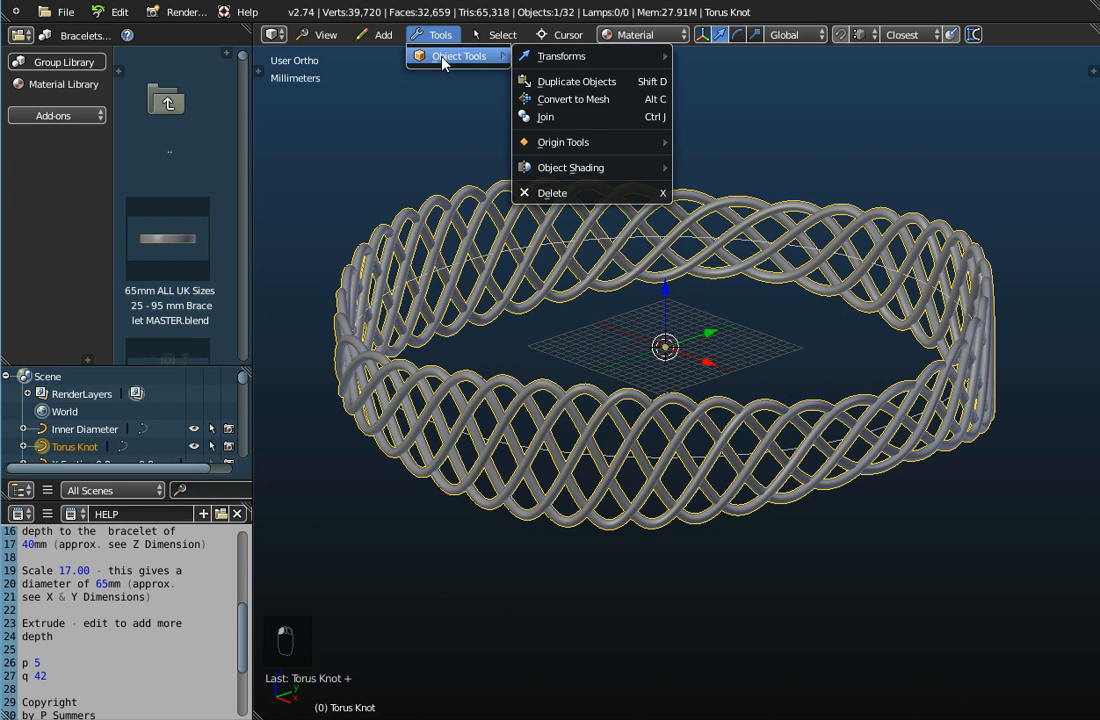
{"action": "left_click", "coordinate": [575, 102]}
{"action": "scroll", "coordinate": [582, 440], "scroll_direction": "up", "scroll_amount": 4}
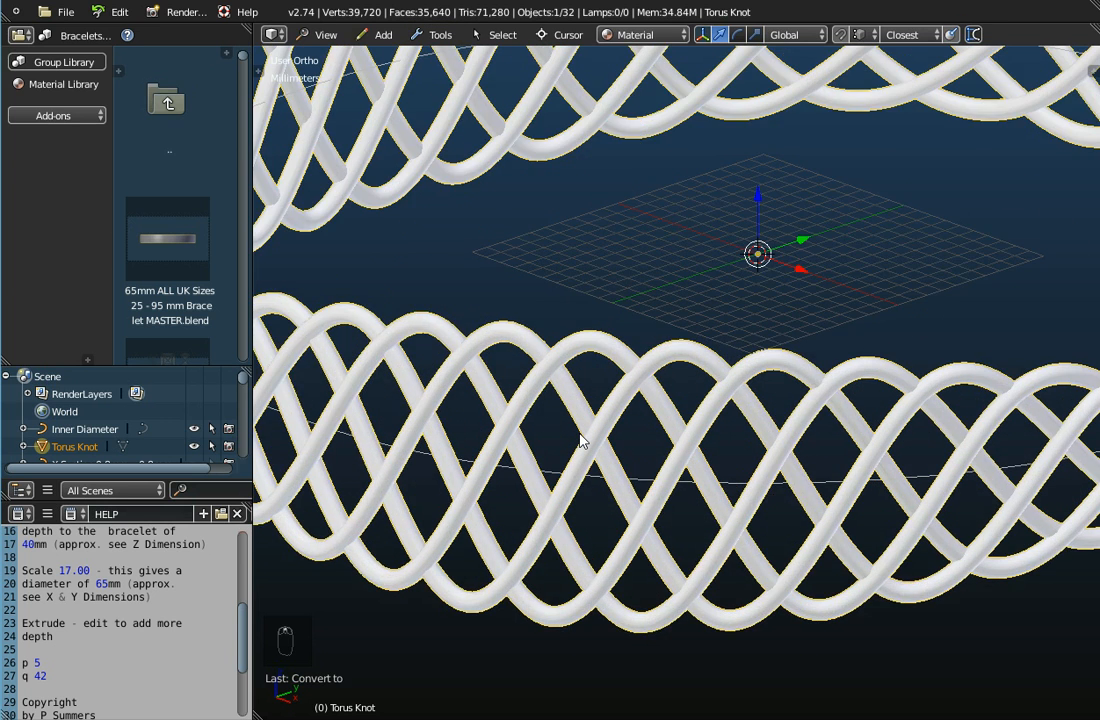
{"action": "scroll", "coordinate": [582, 440], "scroll_direction": "down", "scroll_amount": 4}
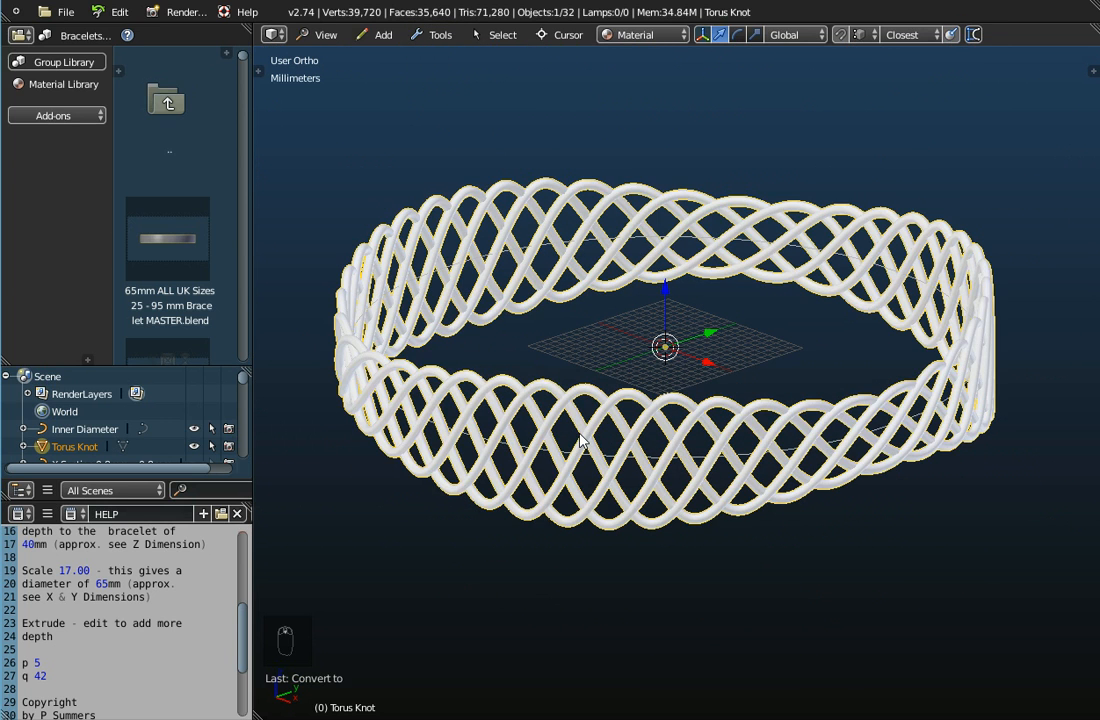
{"action": "key", "text": "Tab"}
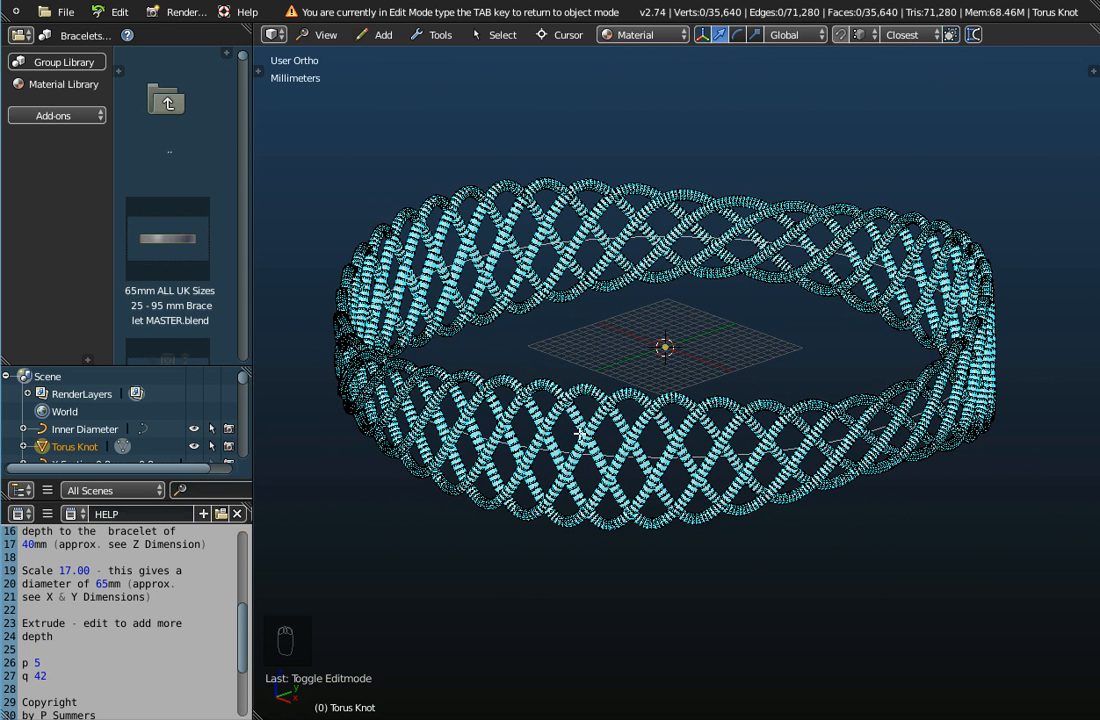
Select the entire torus knot mesh and subdivide it once.
{"action": "key", "text": "a"}
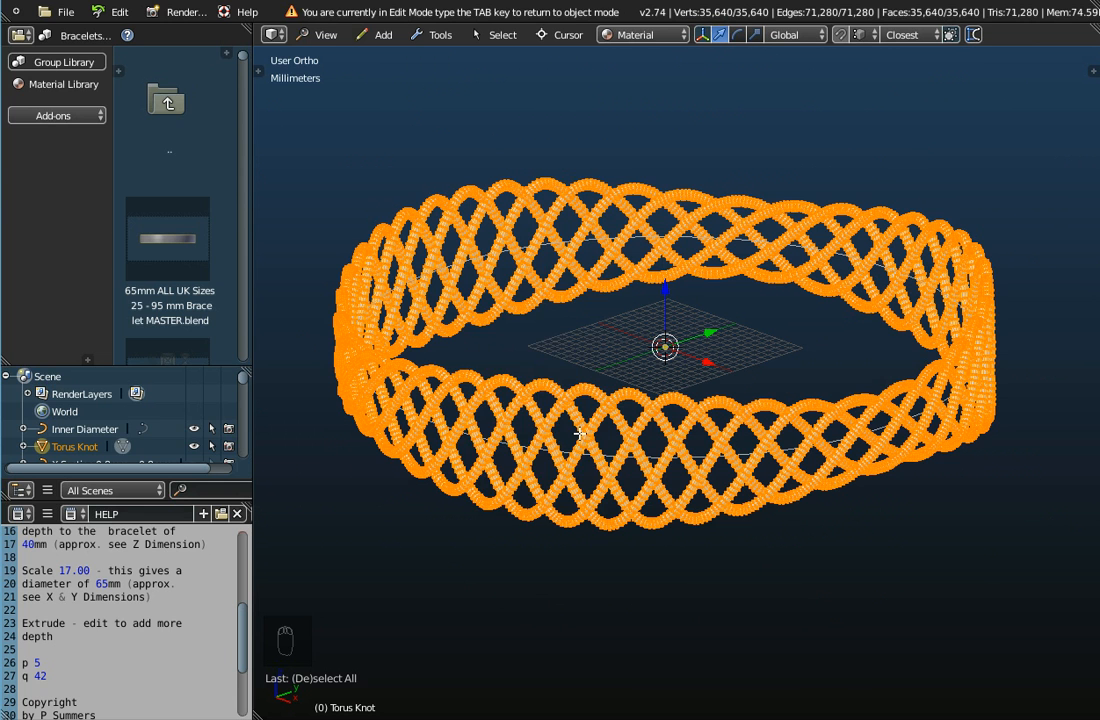
{"action": "key", "text": "w"}
{"action": "scroll", "coordinate": [663, 350], "scroll_direction": "up", "scroll_amount": 4}
{"action": "scroll", "coordinate": [661, 365], "scroll_direction": "up", "scroll_amount": 3}
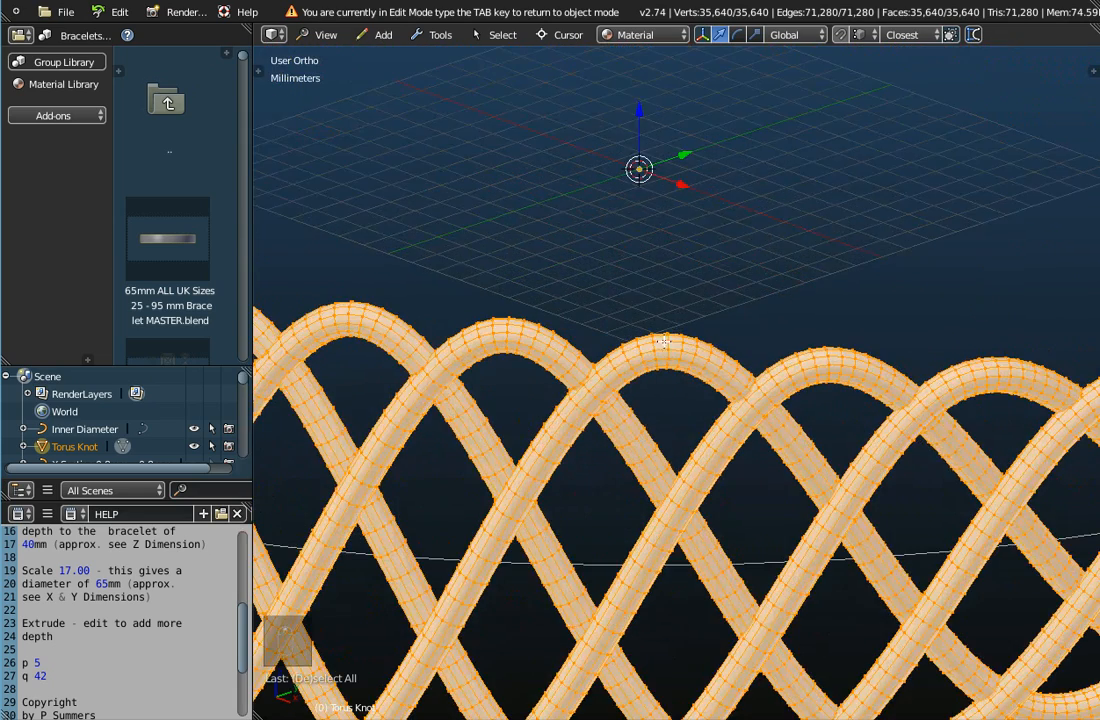
{"action": "scroll", "coordinate": [664, 343], "scroll_direction": "up", "scroll_amount": 3}
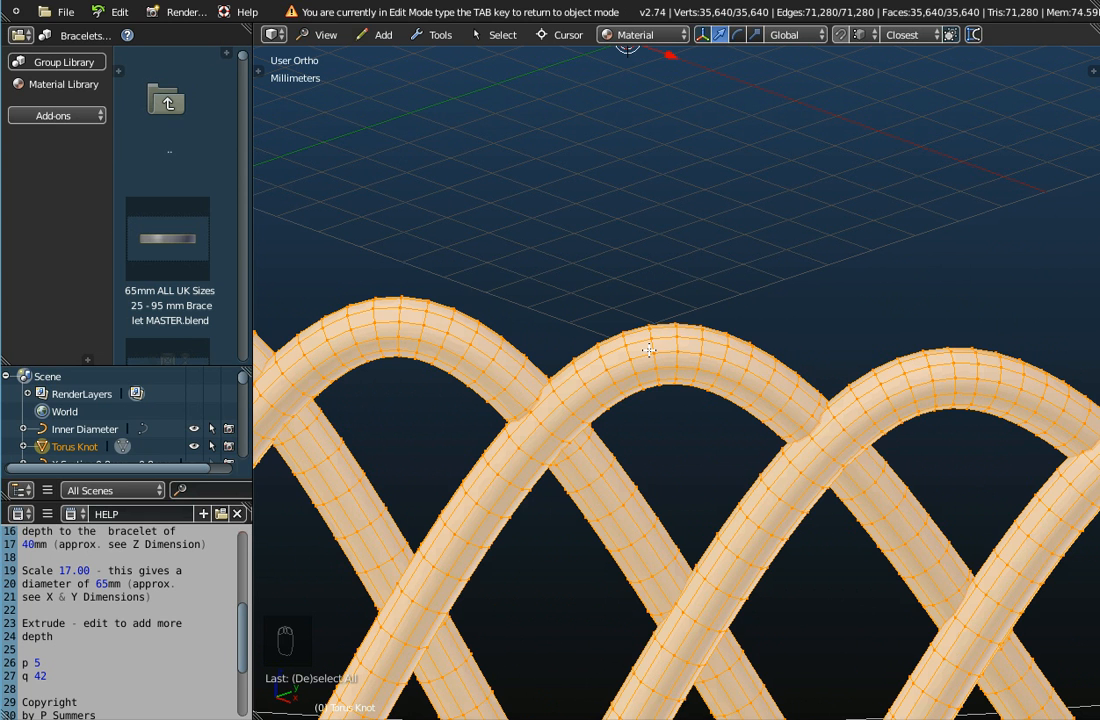
{"action": "scroll", "coordinate": [649, 351], "scroll_direction": "down", "scroll_amount": 2}
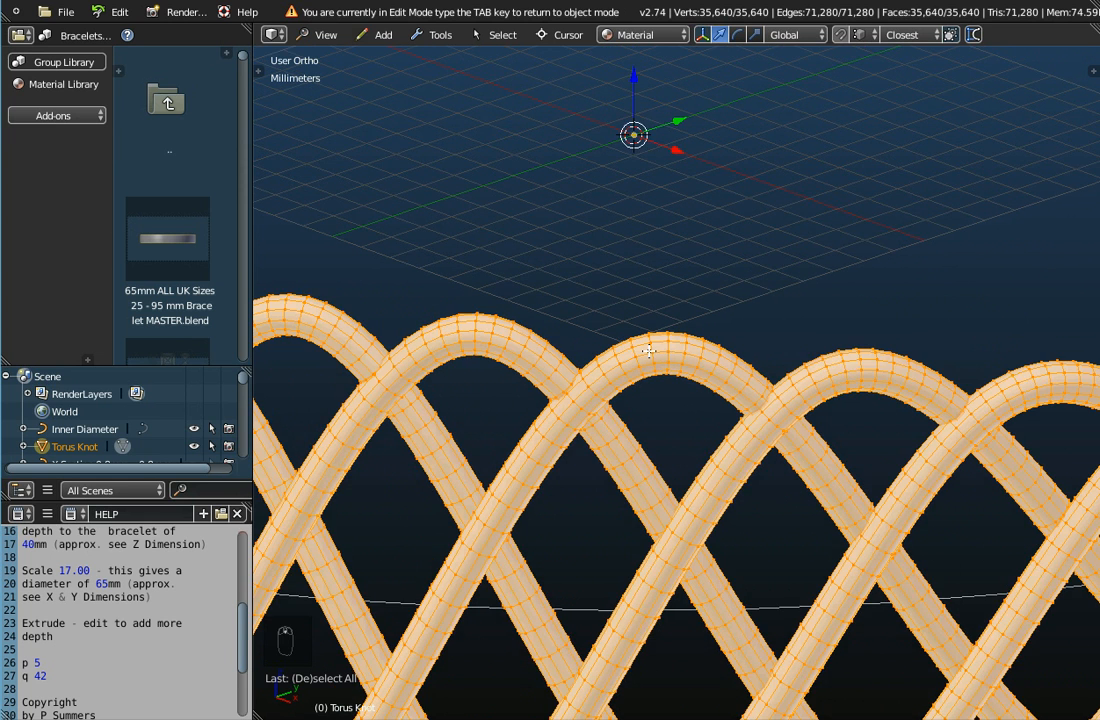
{"action": "scroll", "coordinate": [649, 351], "scroll_direction": "up", "scroll_amount": 2}
{"action": "key", "text": "w"}
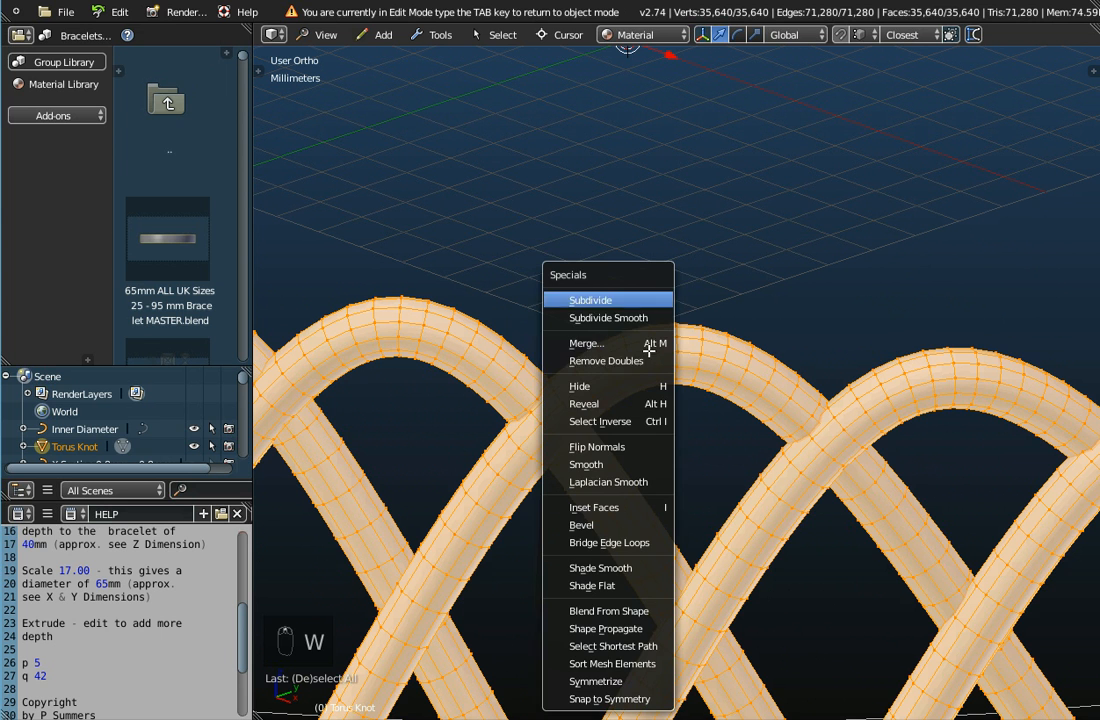
{"action": "left_click", "coordinate": [608, 300]}
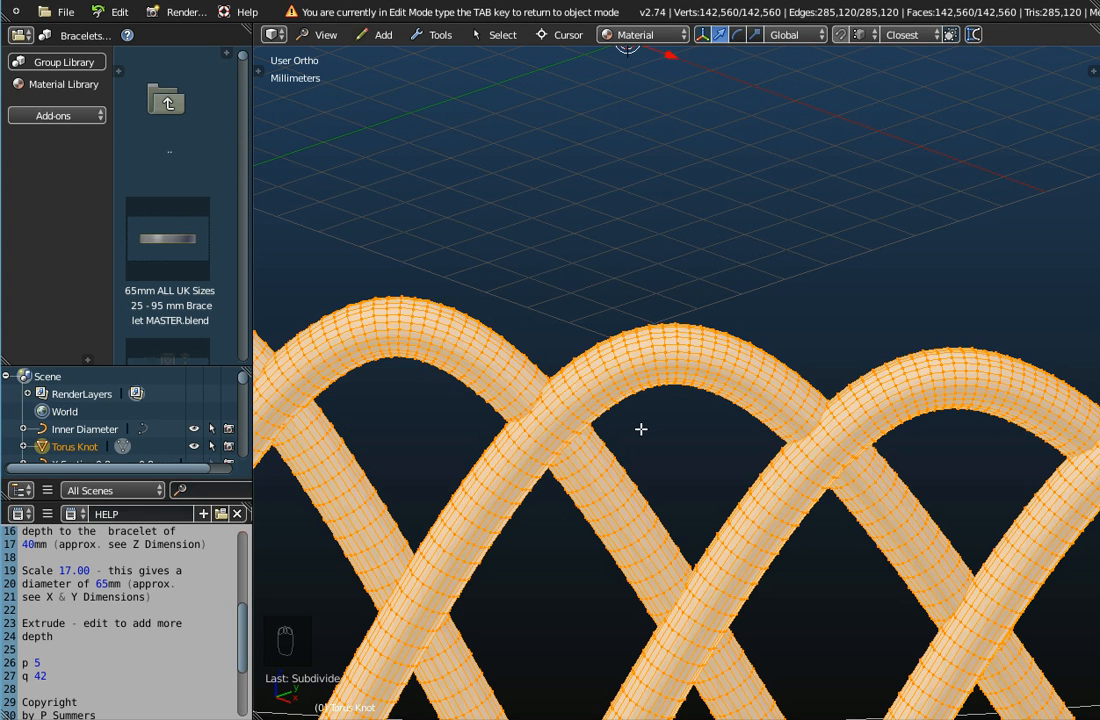
Apply vertex smoothing three times to the whole subdivided torus knot mesh.
{"action": "key", "text": "w"}
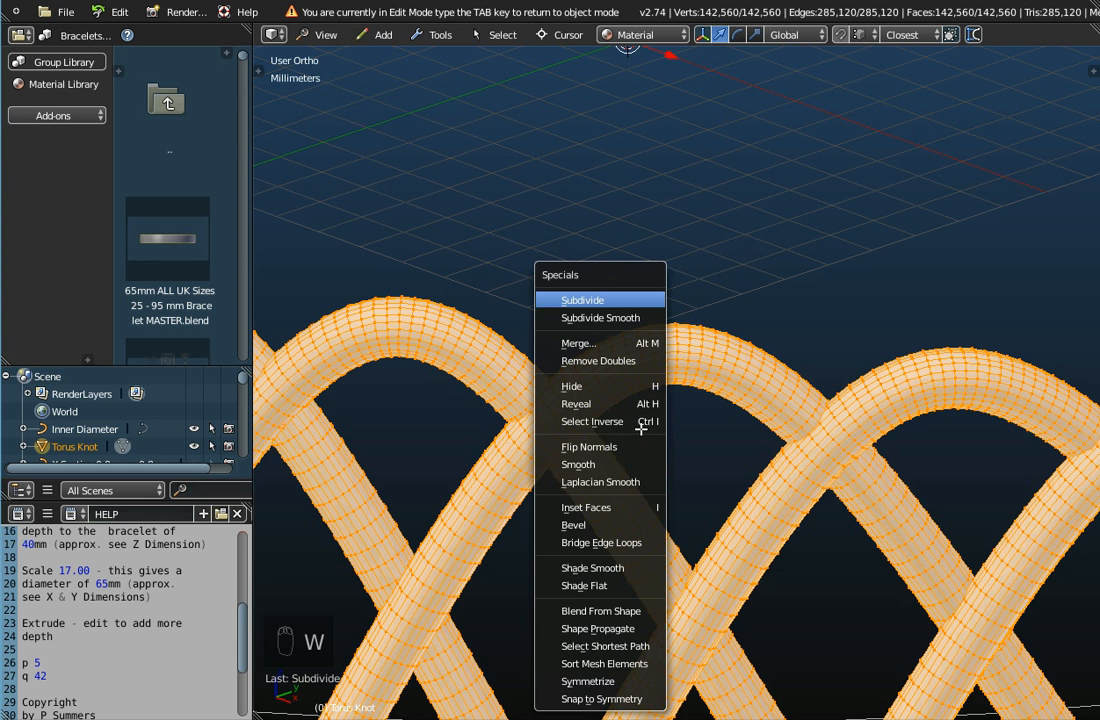
{"action": "left_click", "coordinate": [578, 464]}
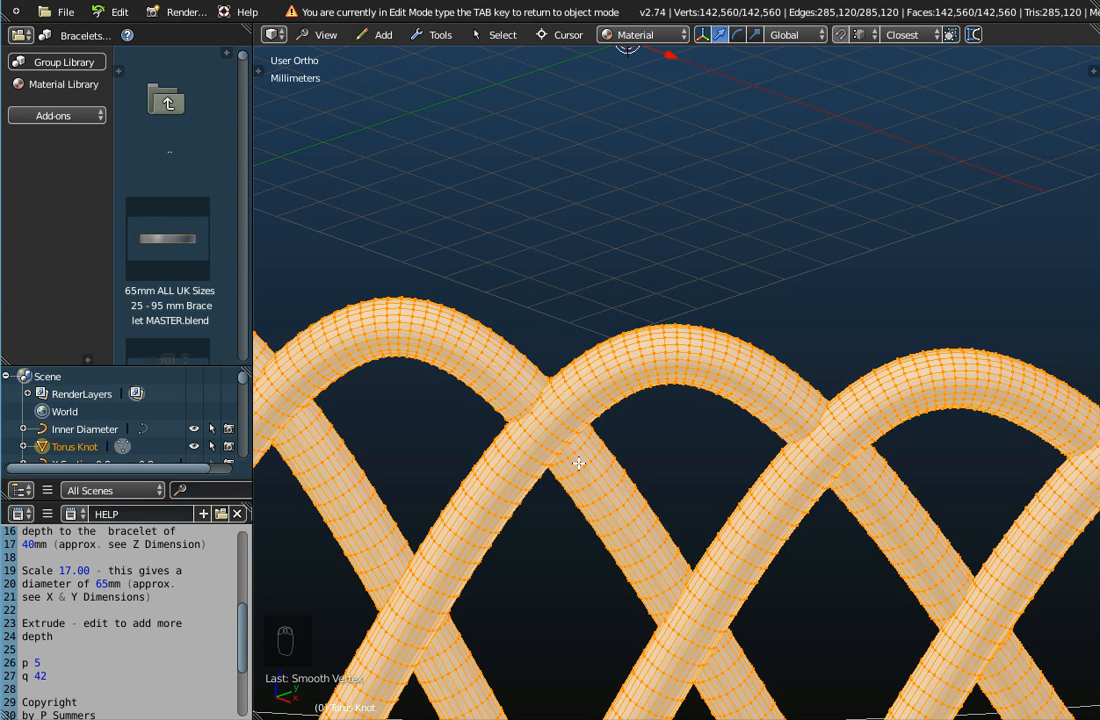
{"action": "key", "text": "w"}
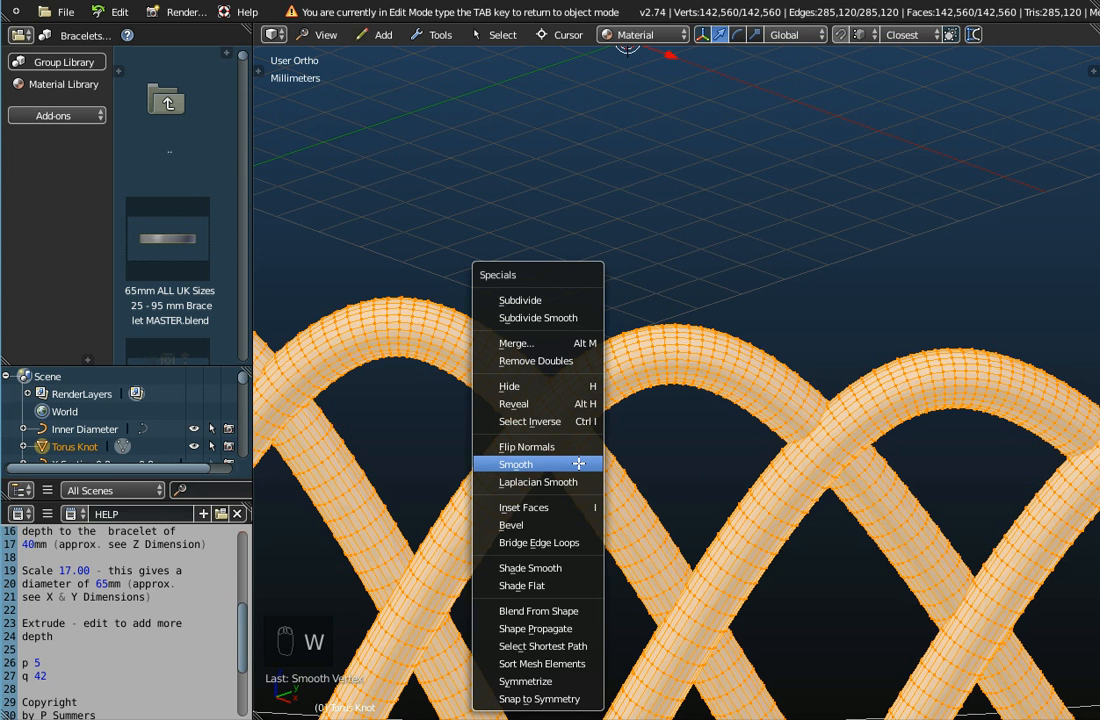
{"action": "left_click", "coordinate": [578, 464]}
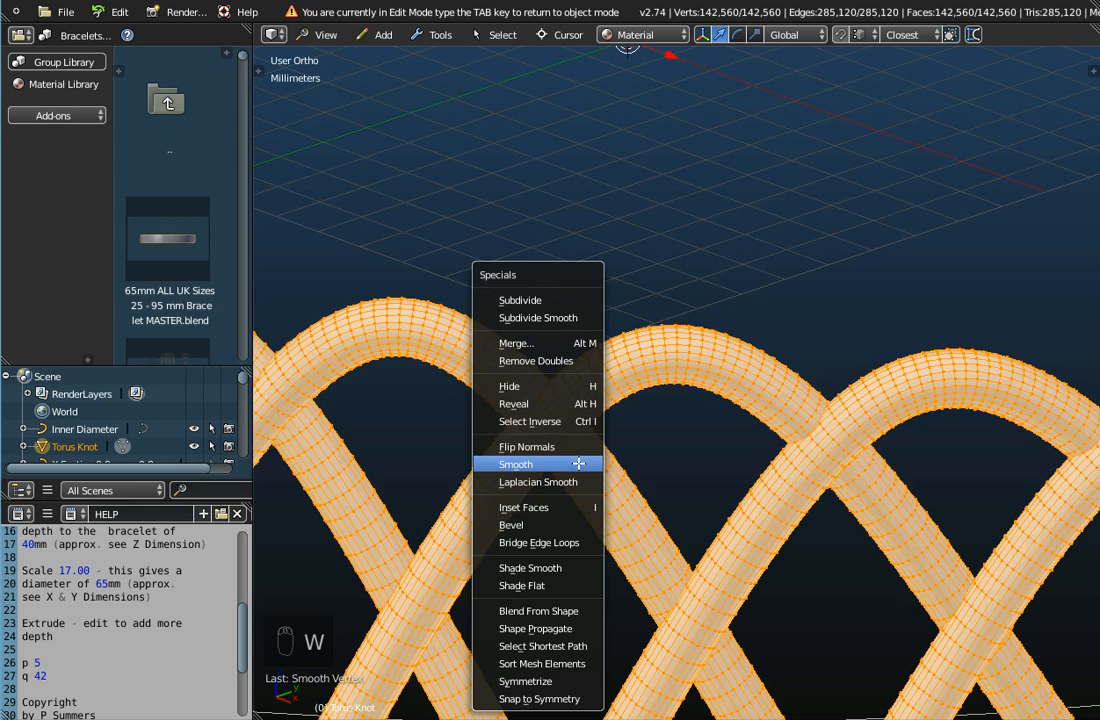
{"action": "left_click", "coordinate": [579, 463]}
Inspect the smoothed strands up close and across the whole bracelet, and return to Object Mode.
{"action": "scroll", "coordinate": [580, 465], "scroll_direction": "down", "scroll_amount": 5}
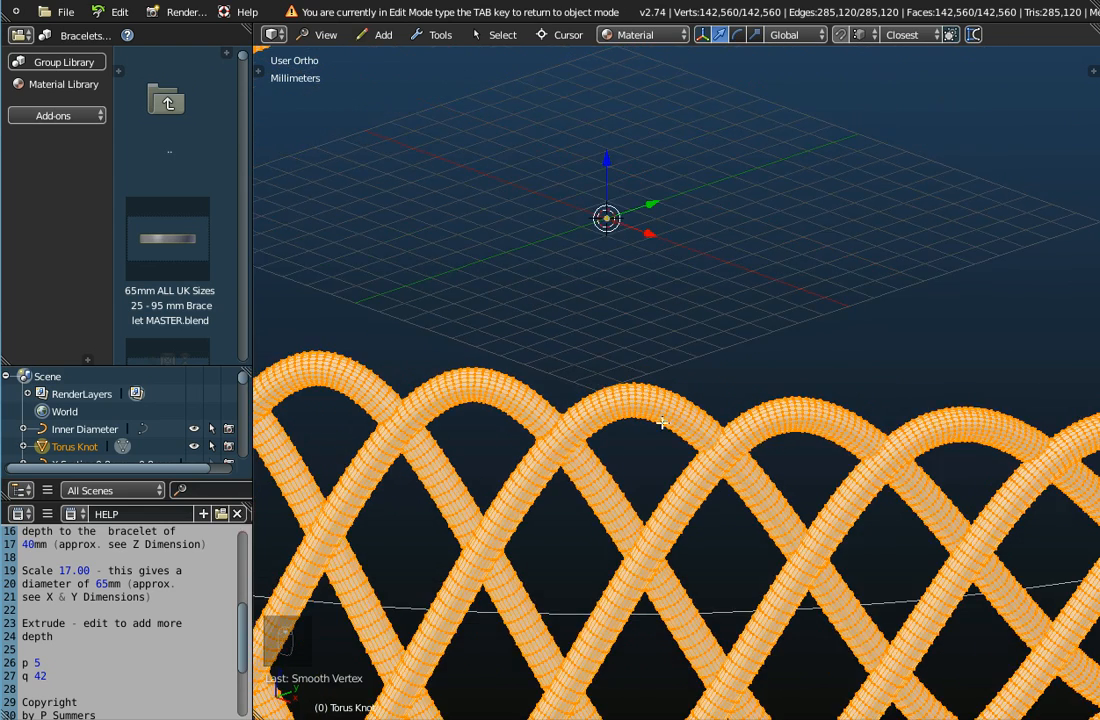
{"action": "scroll", "coordinate": [584, 482], "scroll_direction": "down", "scroll_amount": 2}
{"action": "scroll", "coordinate": [660, 527], "scroll_direction": "up", "scroll_amount": 2}
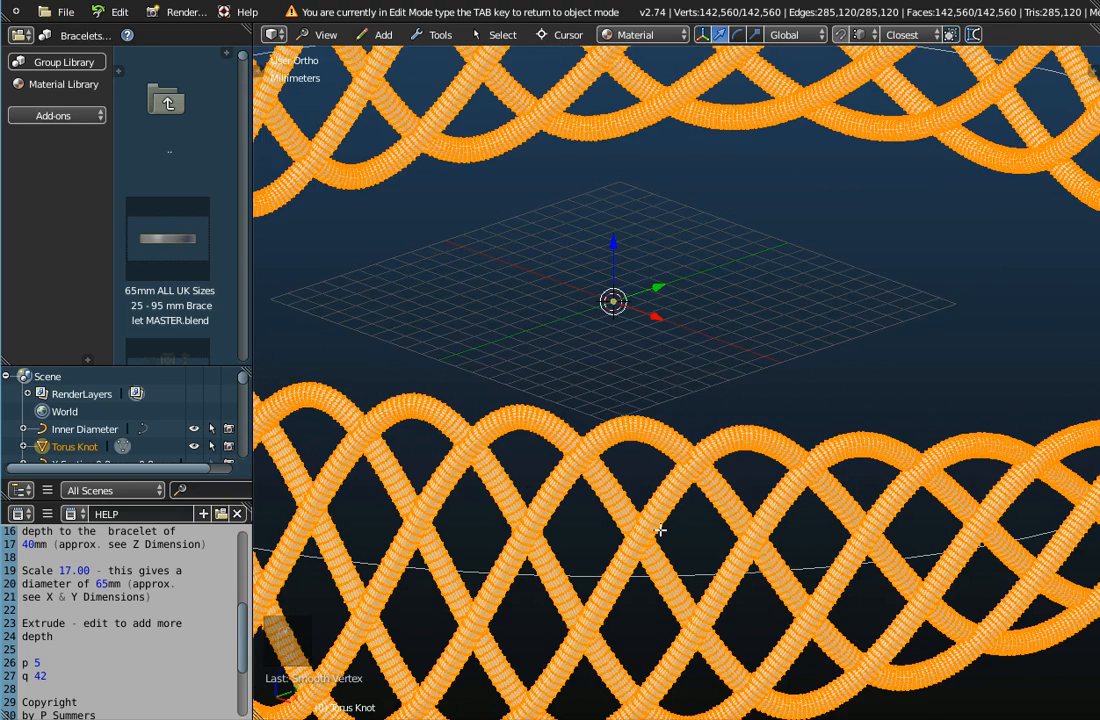
{"action": "scroll", "coordinate": [660, 527], "scroll_direction": "down", "scroll_amount": 2}
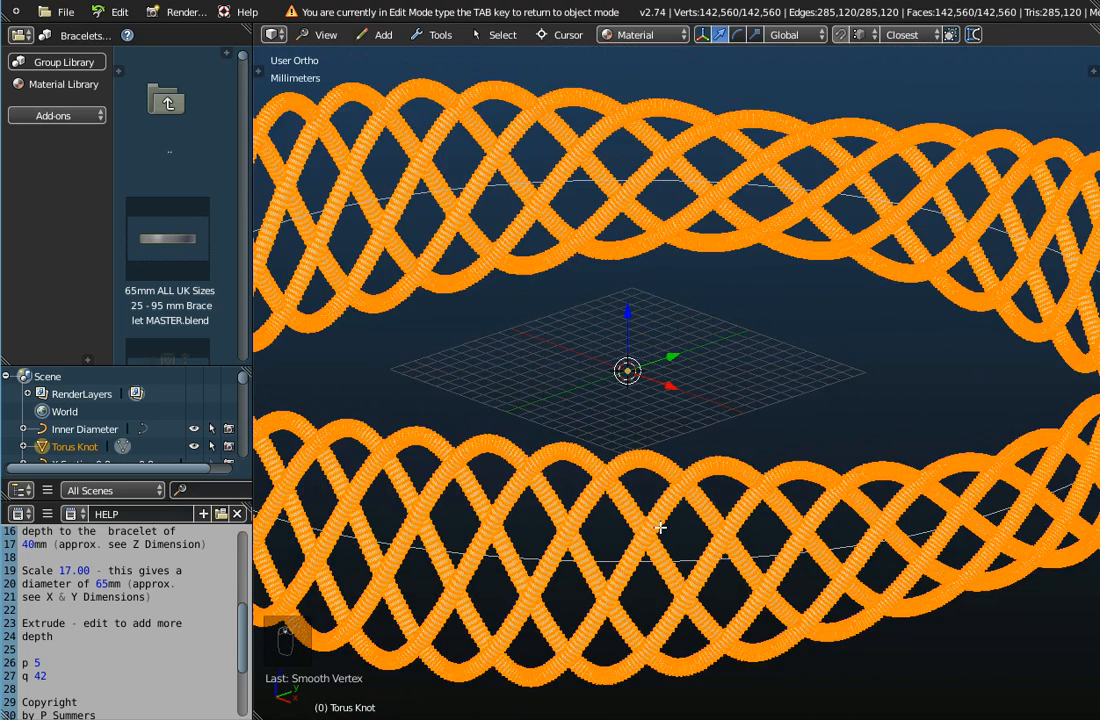
{"action": "scroll", "coordinate": [660, 527], "scroll_direction": "down", "scroll_amount": 2}
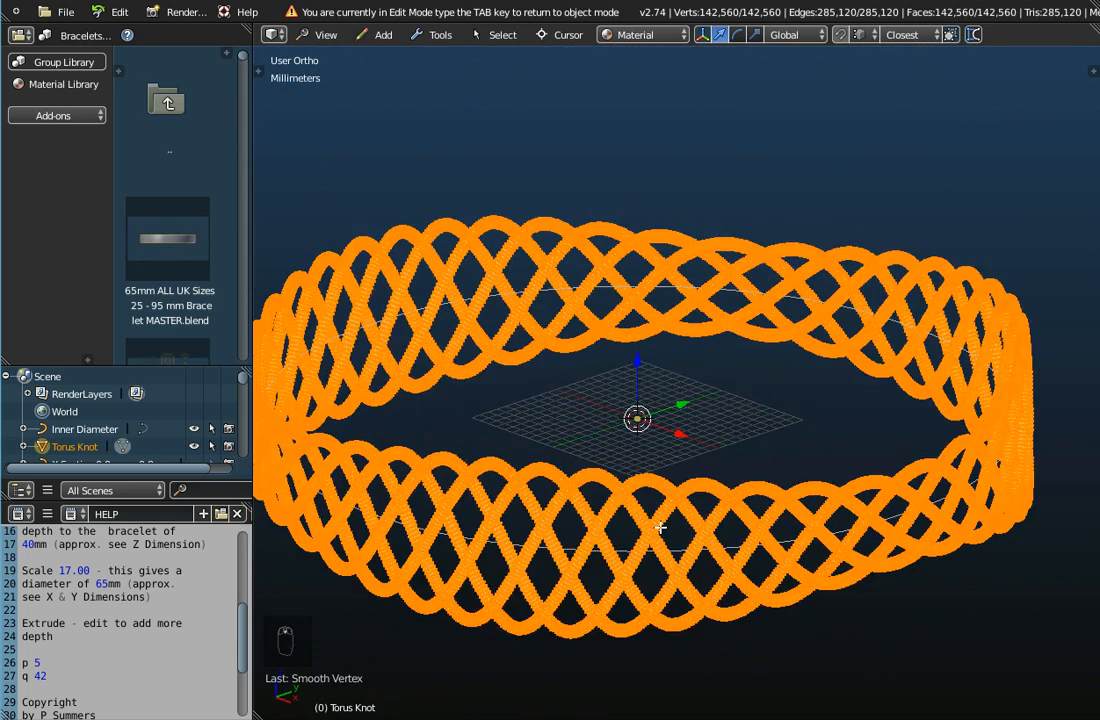
{"action": "scroll", "coordinate": [660, 527], "scroll_direction": "up", "scroll_amount": 5}
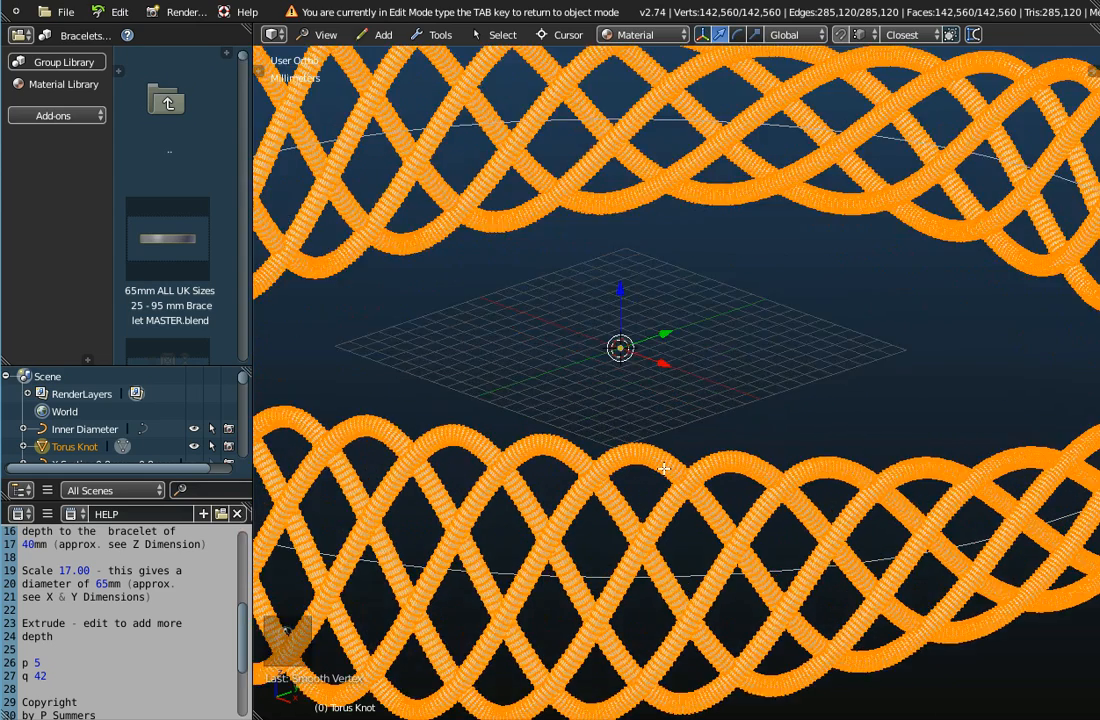
{"action": "scroll", "coordinate": [664, 468], "scroll_direction": "up", "scroll_amount": 5}
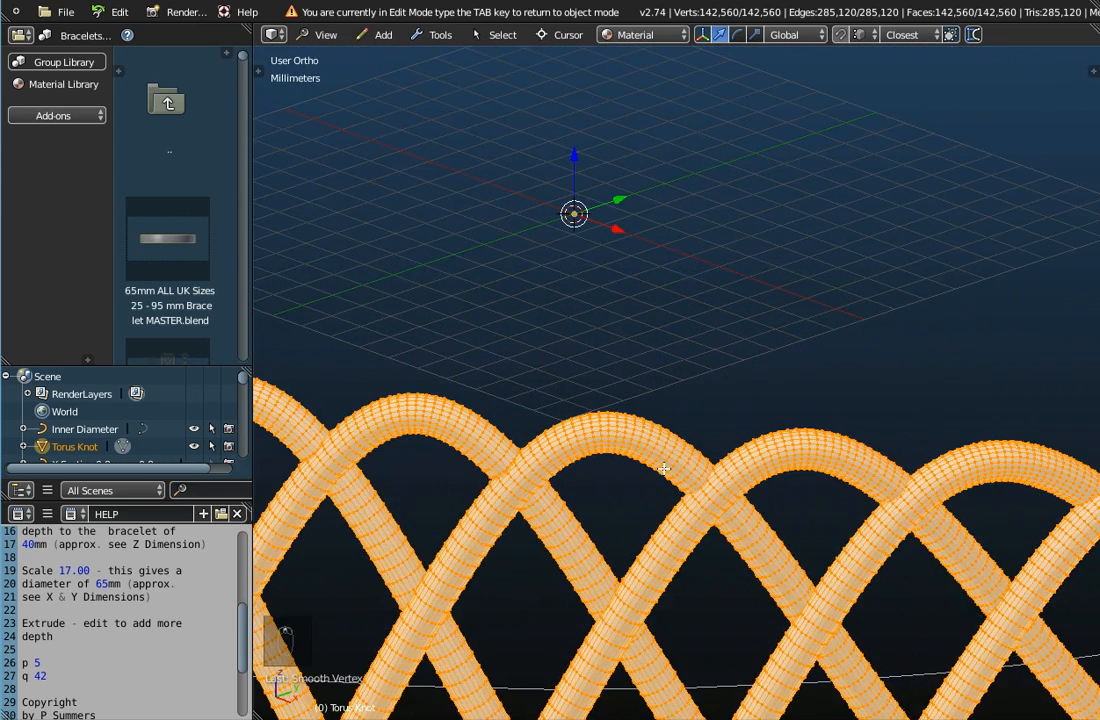
{"action": "scroll", "coordinate": [664, 468], "scroll_direction": "down", "scroll_amount": 6}
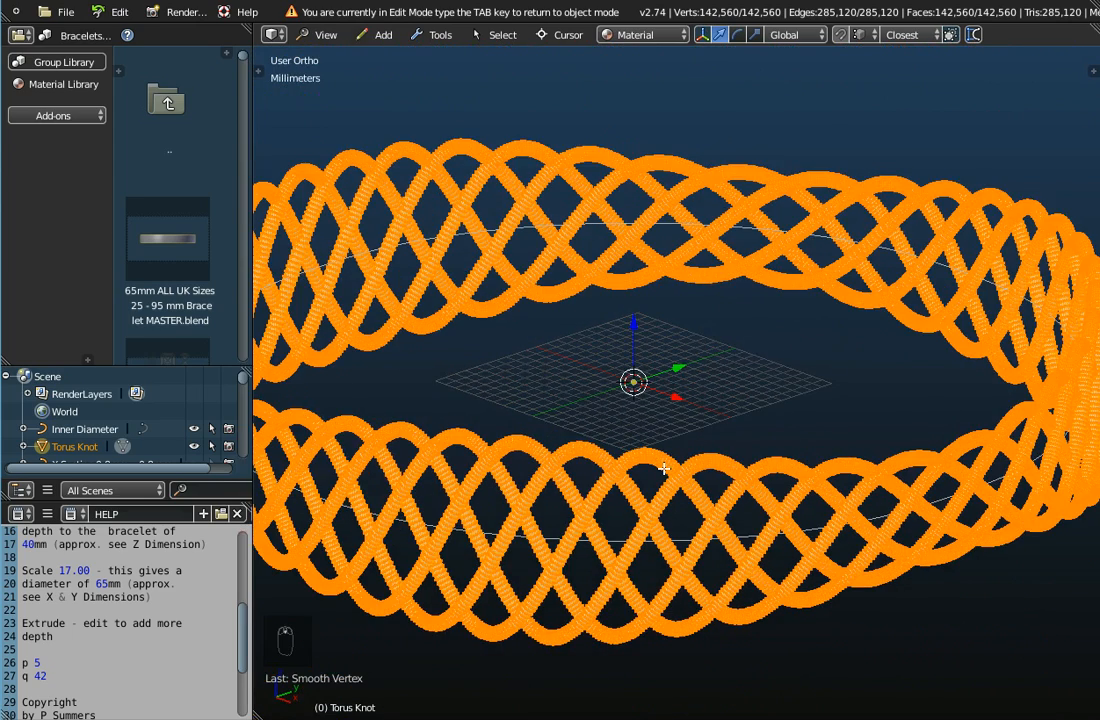
{"action": "key", "text": "Tab"}
{"action": "scroll", "coordinate": [664, 468], "scroll_direction": "down", "scroll_amount": 3}
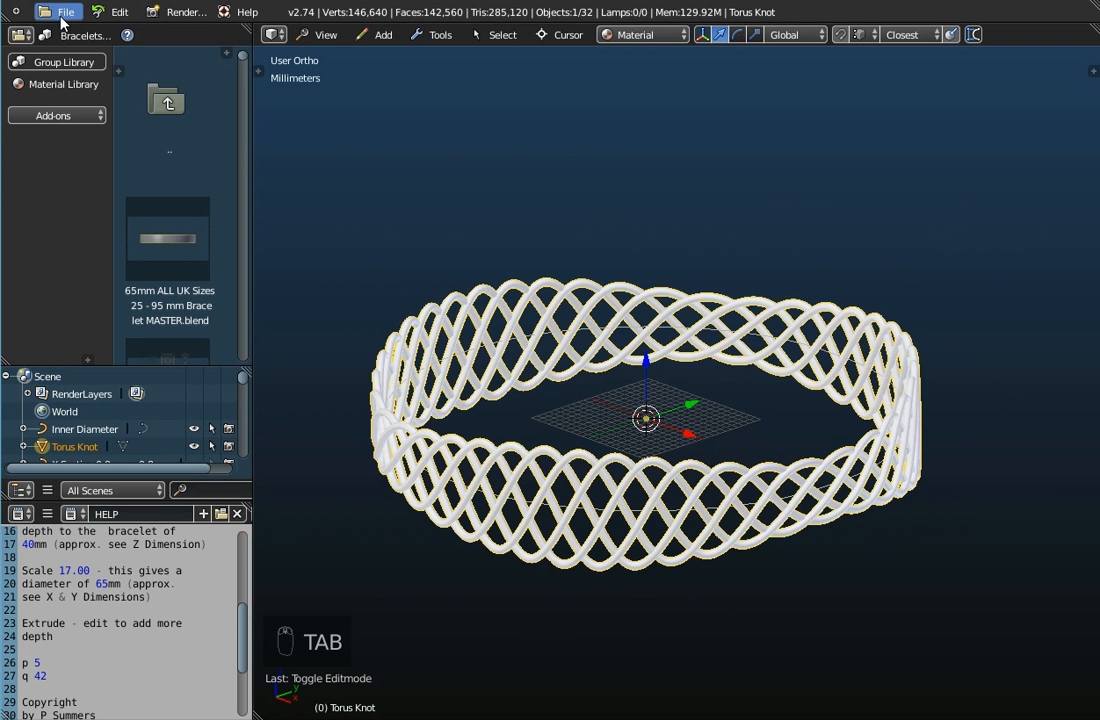